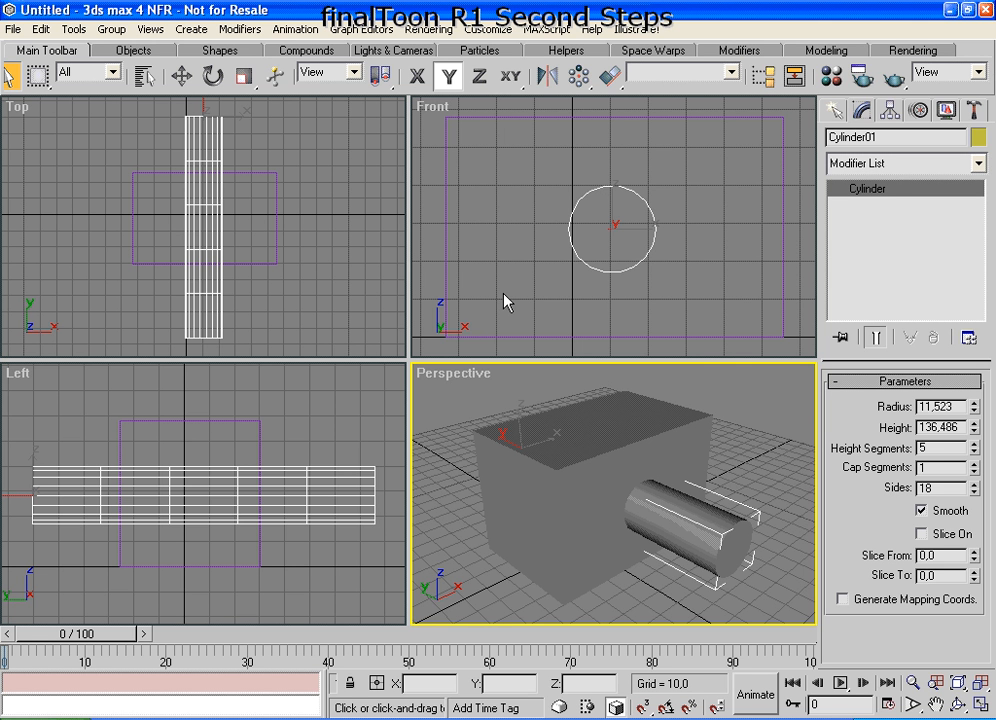
# Step: Open the finalToon rendering effect's Default Edges settings and preview the effect on the Perspective view
pyautogui.click(437, 35)
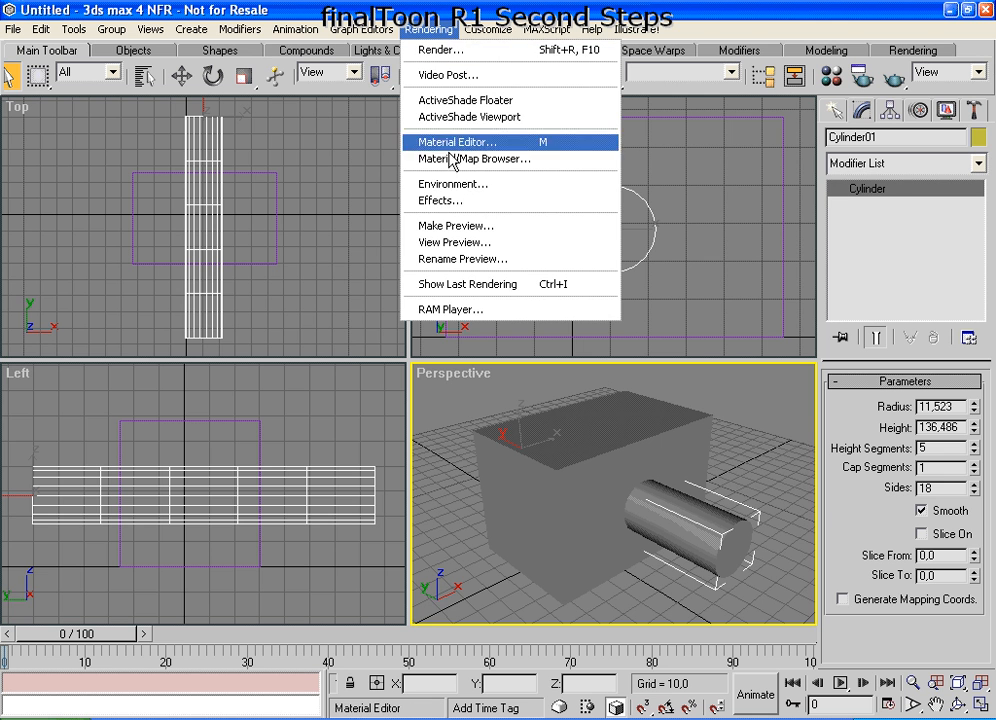
pyautogui.click(438, 201)
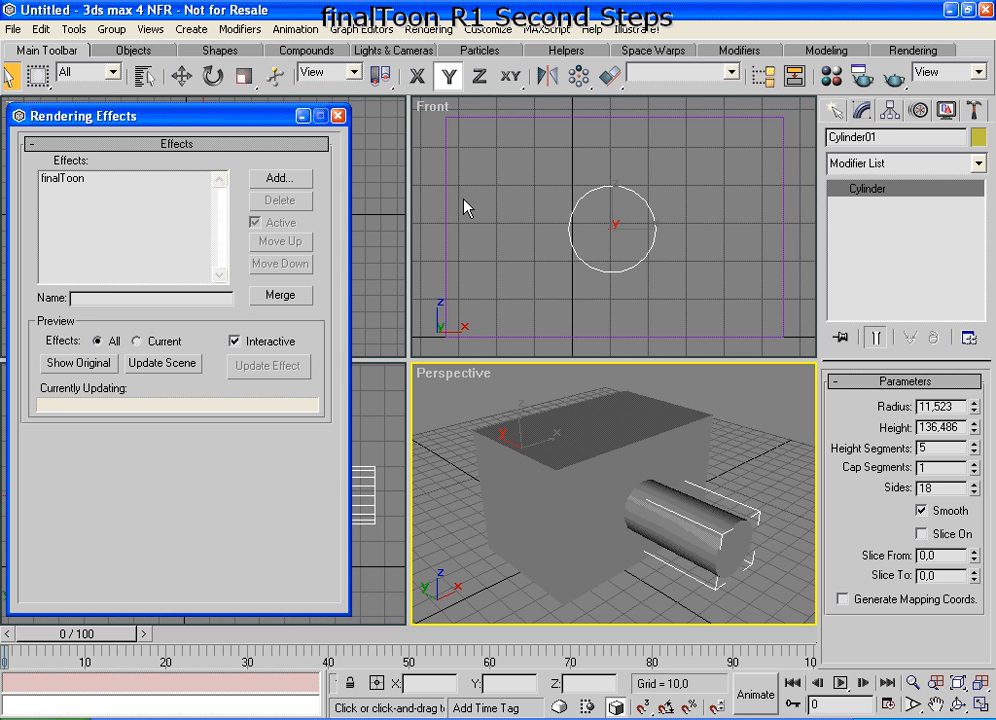
pyautogui.click(84, 186)
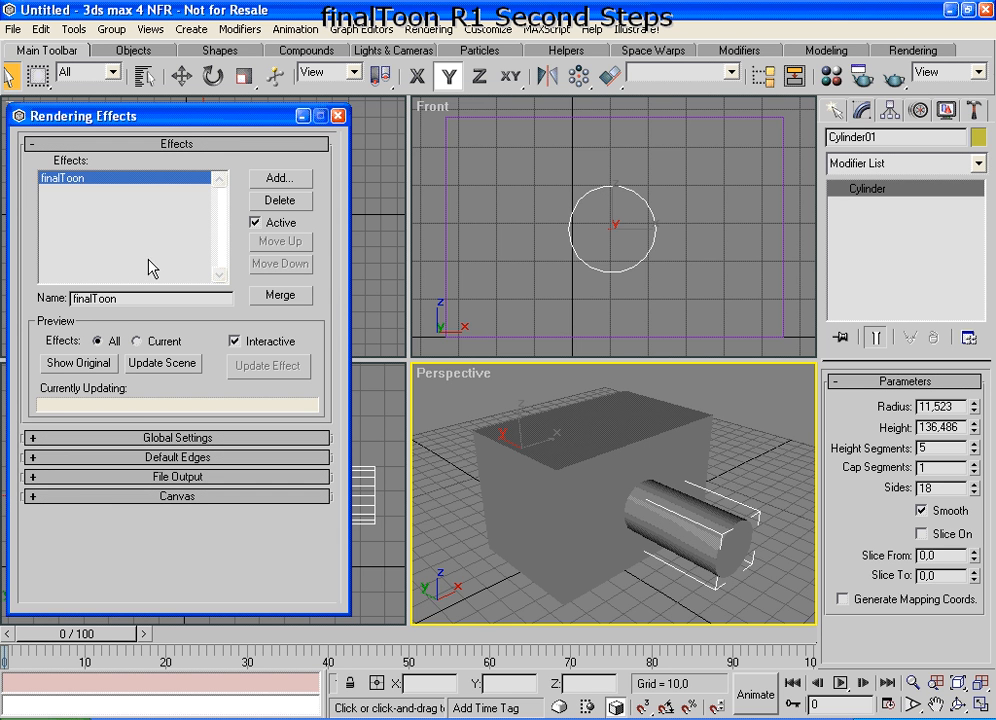
pyautogui.click(140, 457)
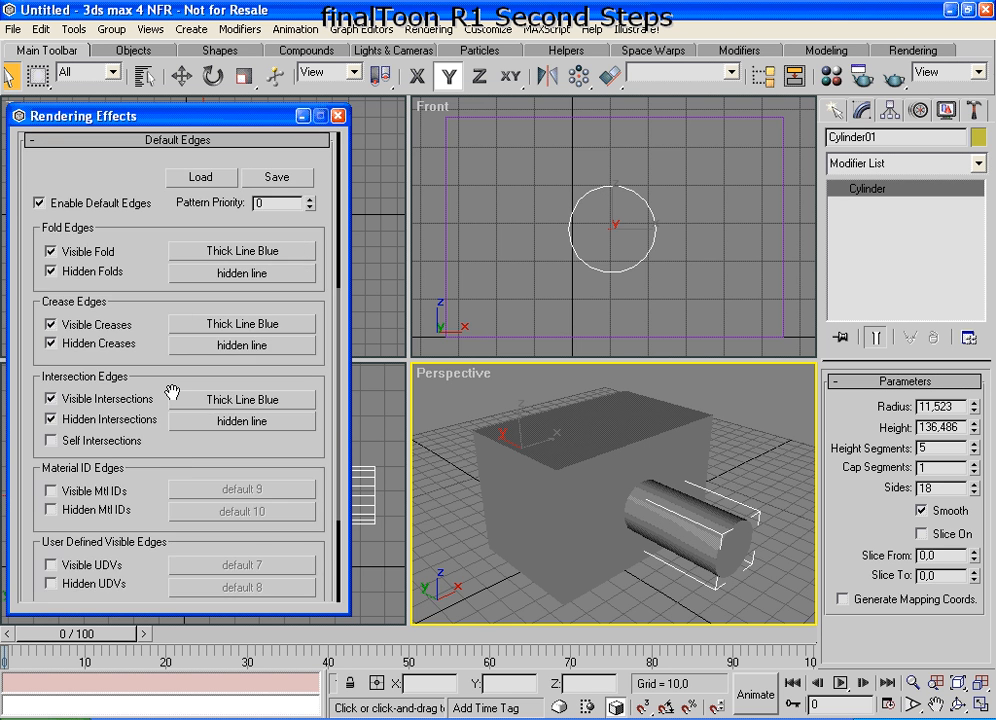
pyautogui.moveTo(96, 125); pyautogui.dragTo(110, 203)
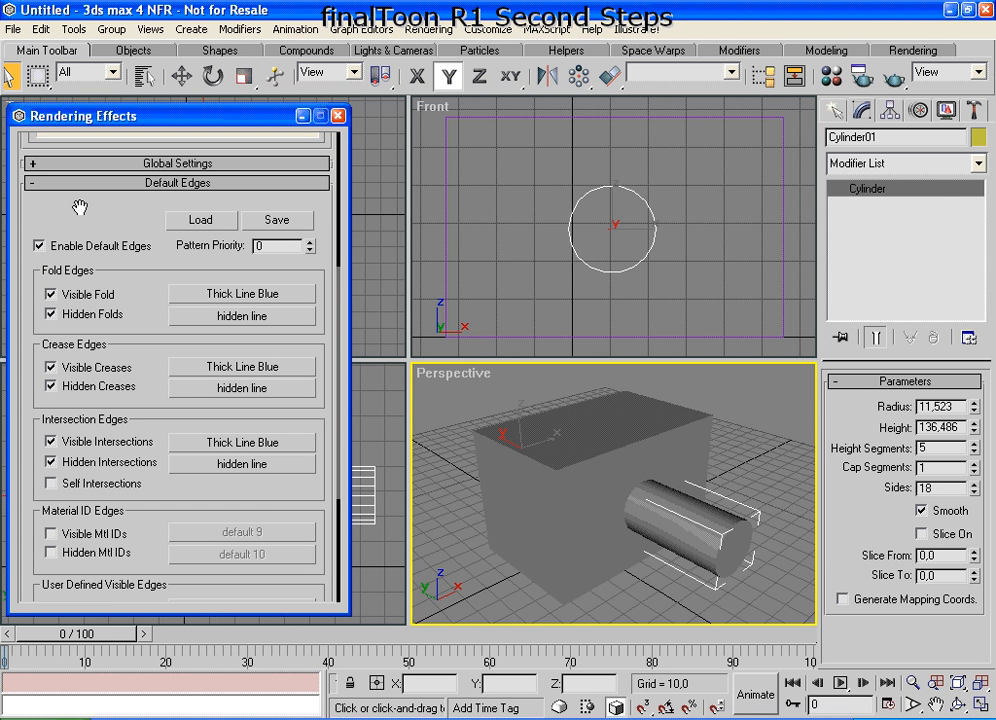
pyautogui.moveTo(67, 215)
pyautogui.mouseDown()
pyautogui.moveTo(40, 222)
pyautogui.moveTo(46, 262)
pyautogui.moveTo(147, 229)
pyautogui.moveTo(138, 296)
pyautogui.mouseUp()
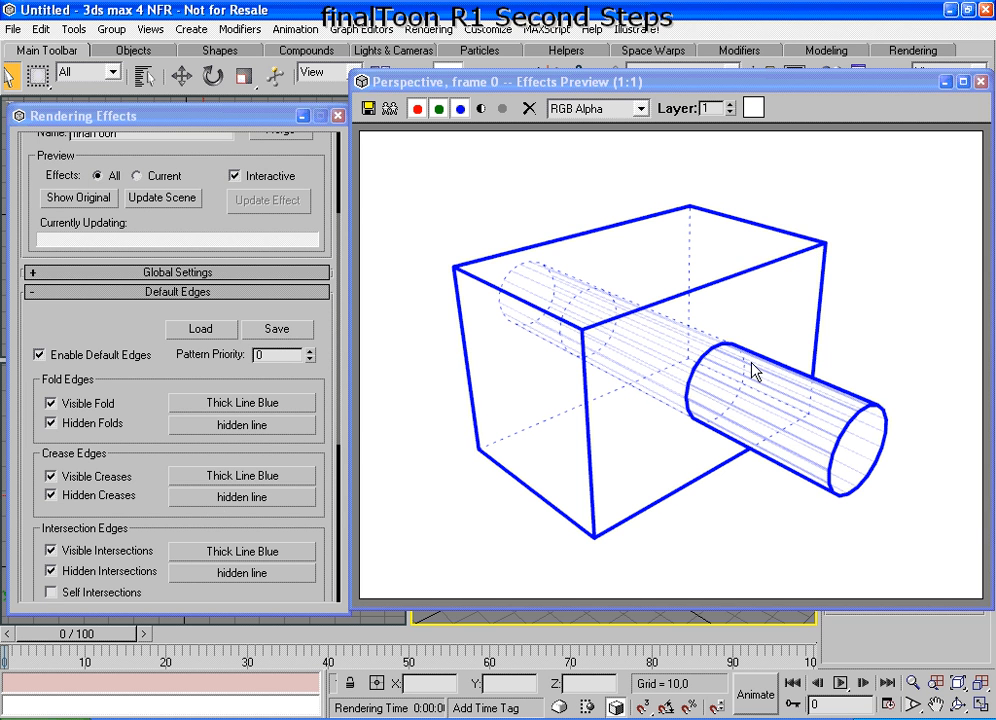
# Step: Turn finalToon's default edges off and back on to compare the preview
pyautogui.moveTo(147, 448); pyautogui.dragTo(150, 331)
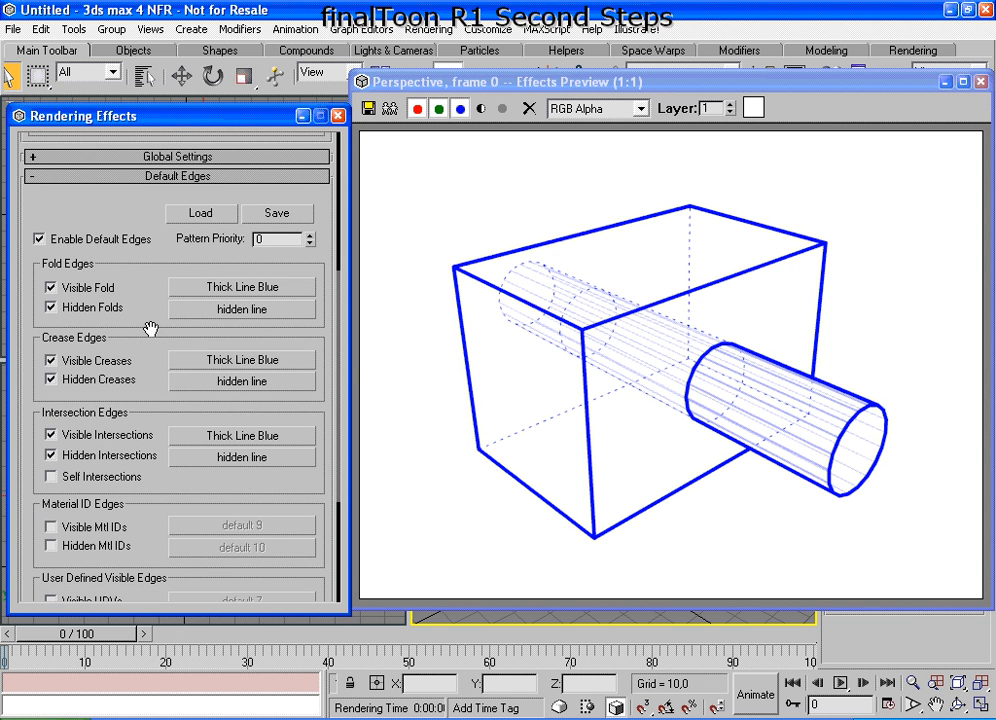
pyautogui.click(58, 241)
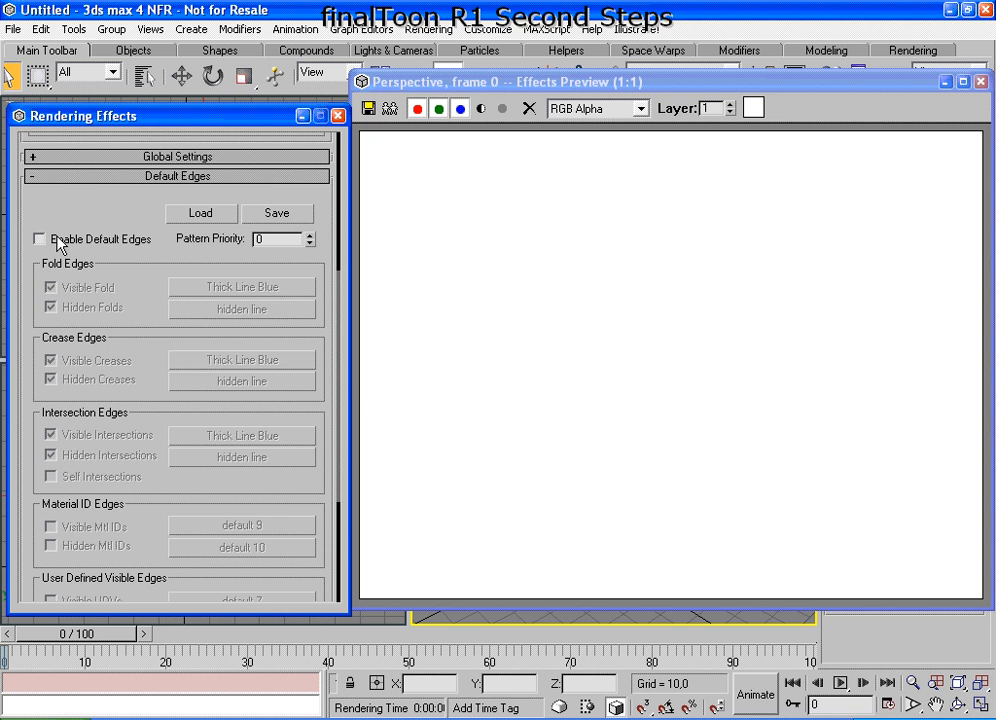
pyautogui.click(58, 241)
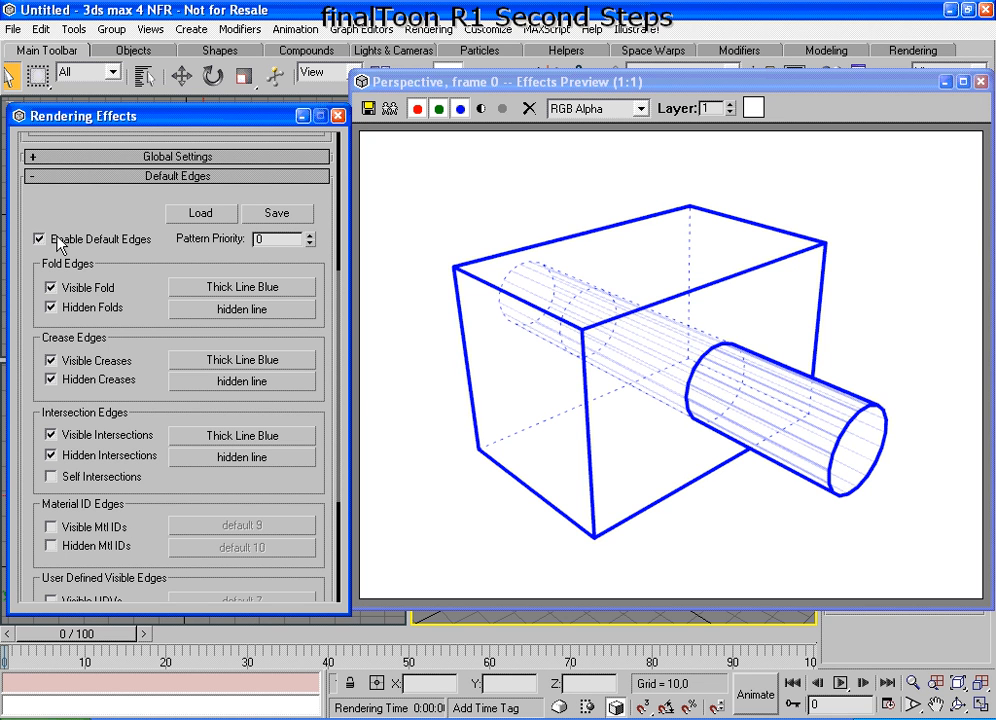
# Step: Close the effects preview and turn off interactive updating for the rendering effects
pyautogui.click(981, 84)
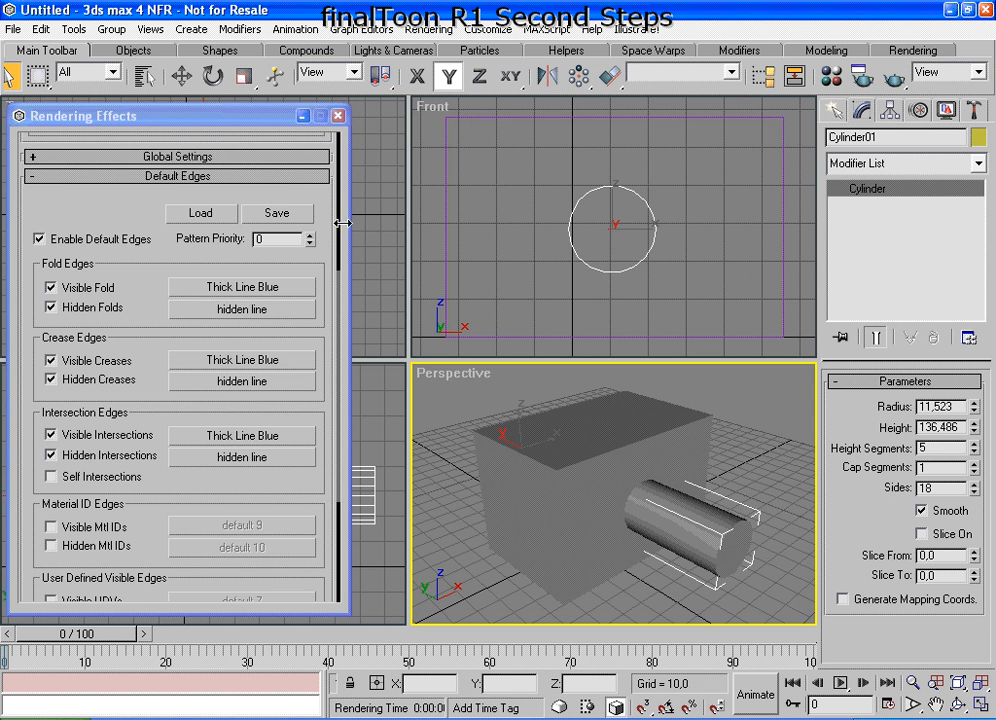
pyautogui.scroll(5, 225, 215)
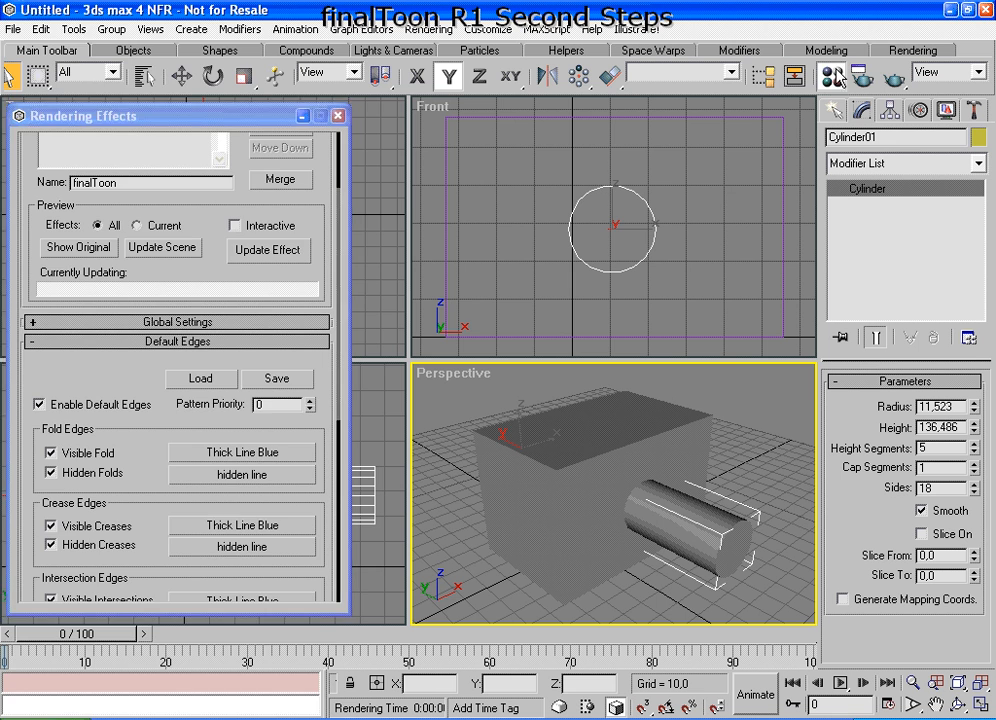
# Step: Assign the second sample material, 2 - Default, to the cylinder in the Perspective view
pyautogui.press('m')
pyautogui.moveTo(134, 26); pyautogui.dragTo(230, 19)
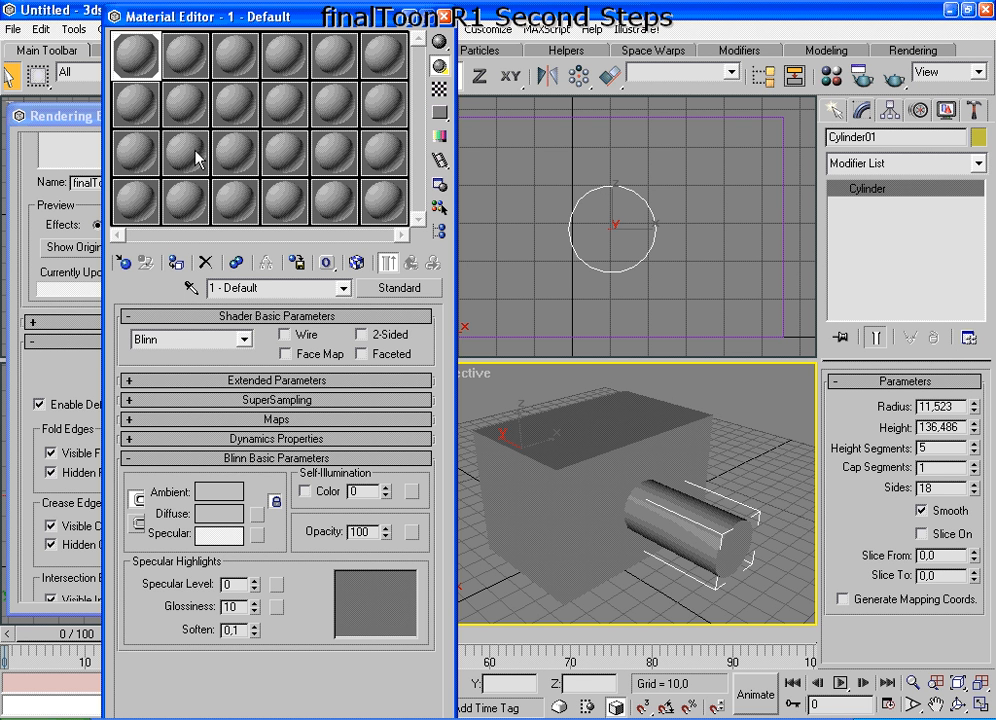
pyautogui.click(184, 58)
pyautogui.moveTo(651, 503); pyautogui.dragTo(720, 534)
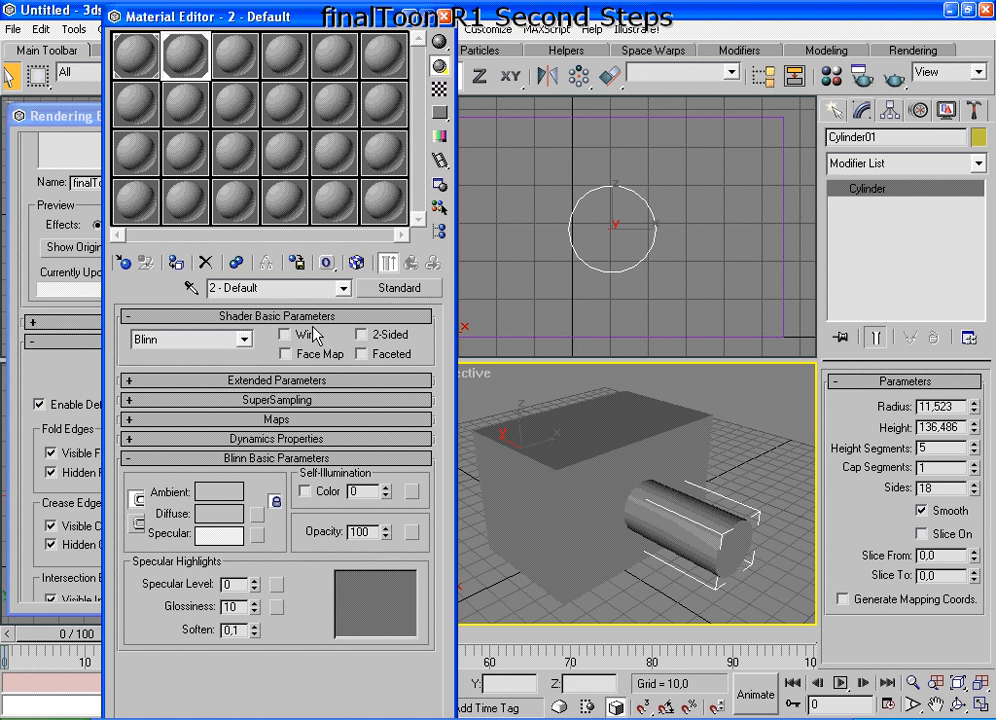
# Step: Set the cylinder material's diffuse color to purple, RGB 62, 0, 221, and close the Material Editor
pyautogui.click(220, 513)
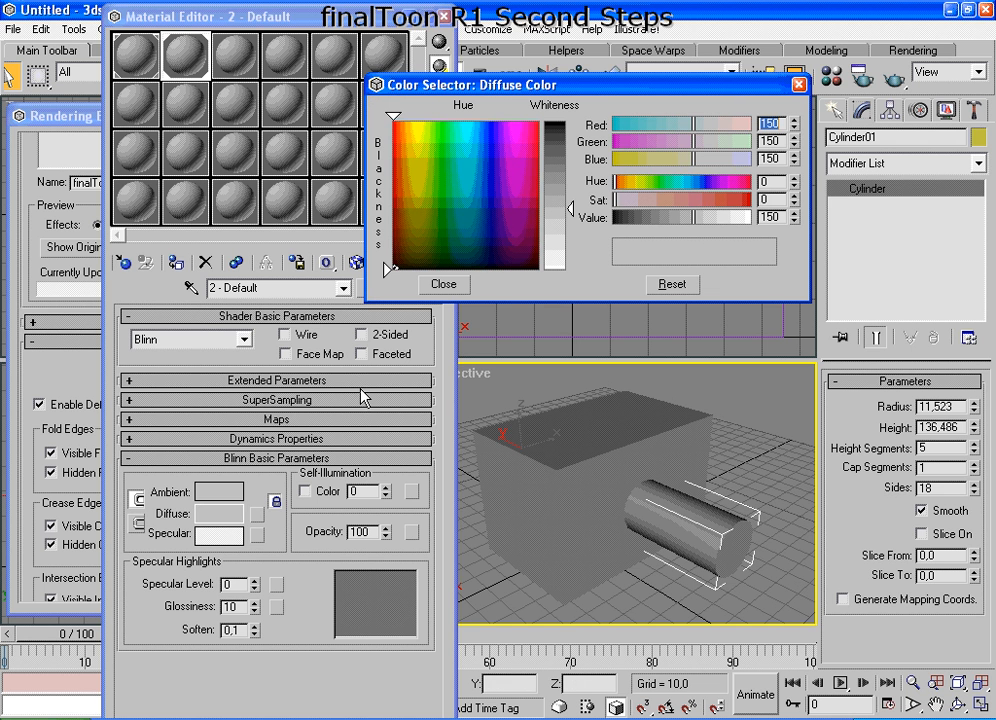
pyautogui.click(497, 142)
pyautogui.moveTo(555, 208); pyautogui.dragTo(555, 122)
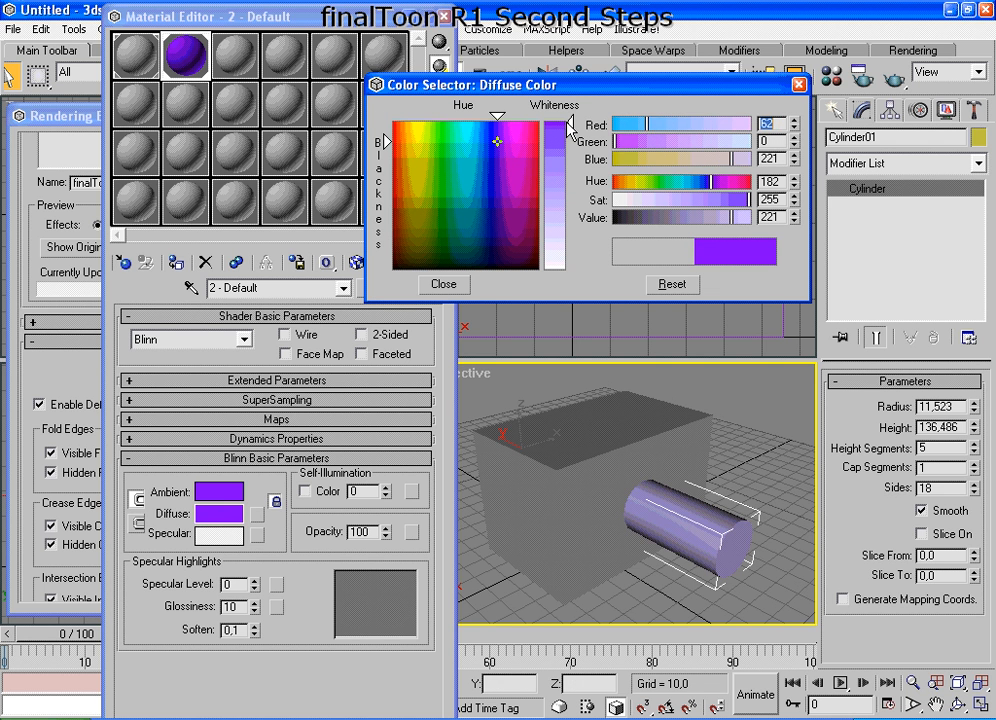
pyautogui.click(442, 285)
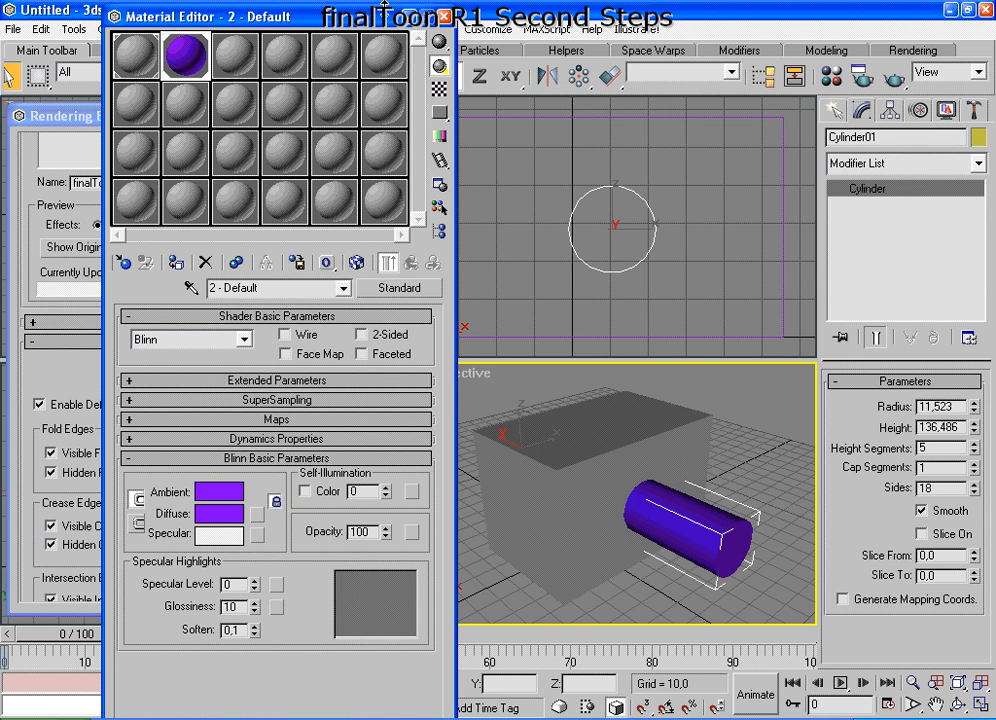
pyautogui.click(443, 16)
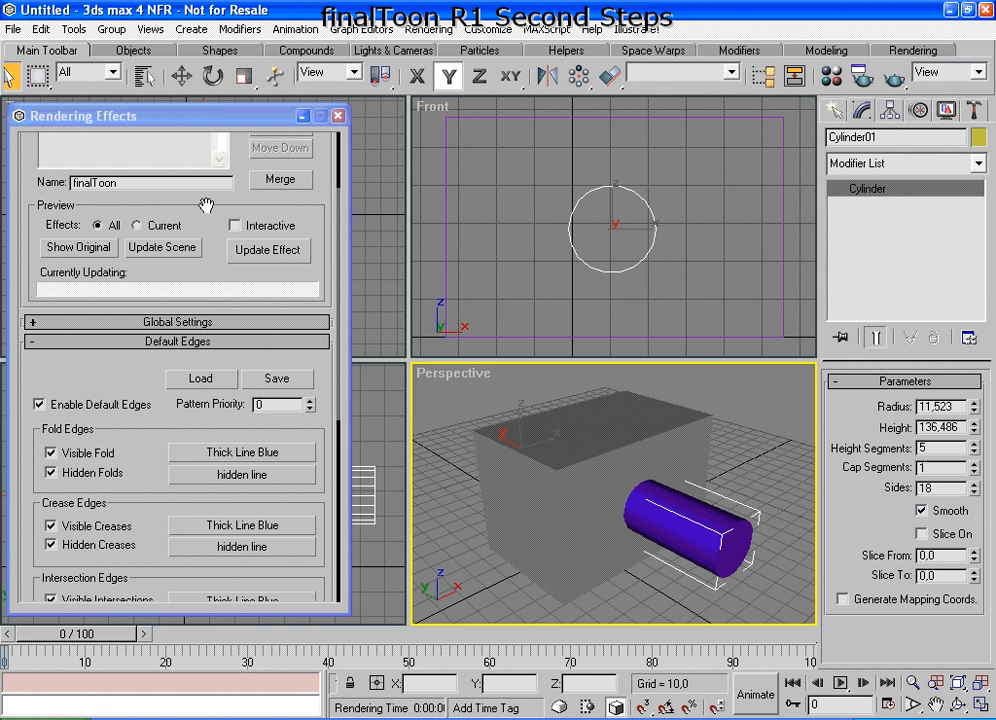
# Step: Set finalToon's Shapes Color to Shader in the Global Settings and render the Perspective view
pyautogui.moveTo(205, 202)
pyautogui.mouseDown()
pyautogui.moveTo(203, 316)
pyautogui.moveTo(218, 211)
pyautogui.mouseUp()
pyautogui.click(200, 322)
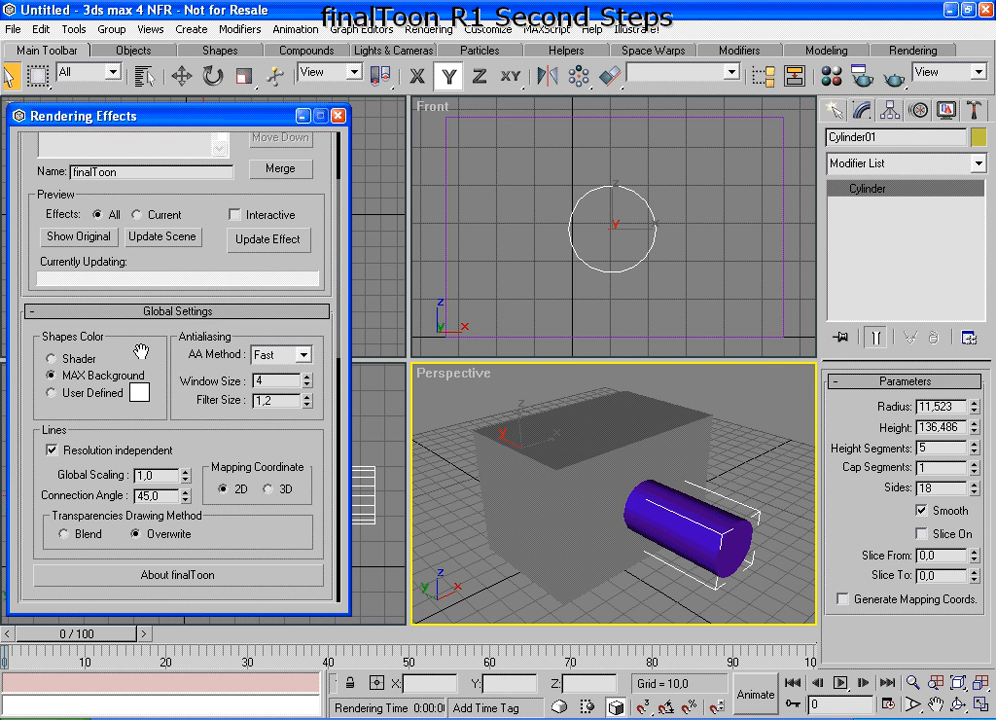
pyautogui.moveTo(96, 341)
pyautogui.mouseDown()
pyautogui.moveTo(19, 358)
pyautogui.moveTo(118, 350)
pyautogui.mouseUp()
pyautogui.click(51, 358)
pyautogui.moveTo(147, 358); pyautogui.dragTo(140, 200)
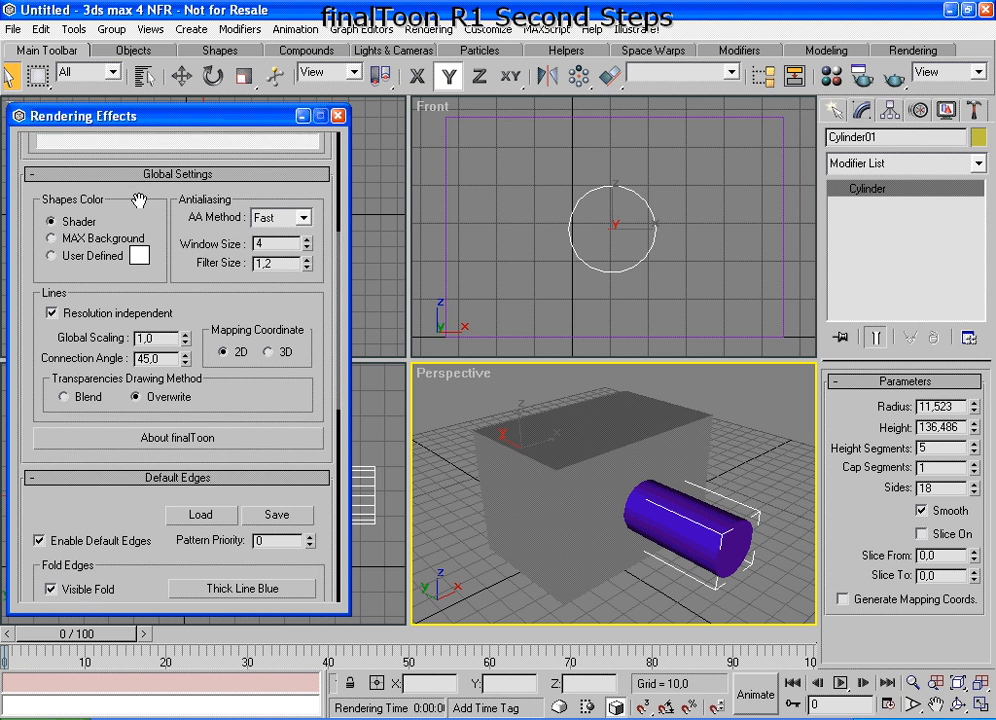
pyautogui.click(893, 80)
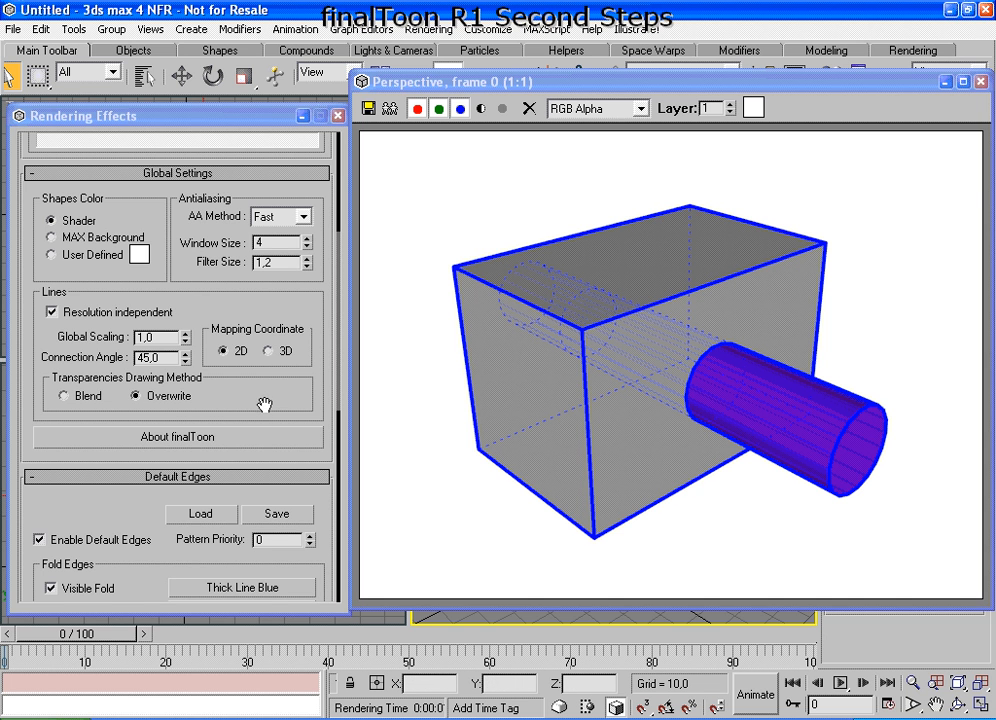
# Step: Set the Visible Fold line style's color to yellow, RGB 252, 231, 0, and render the Perspective view again
pyautogui.moveTo(262, 402); pyautogui.dragTo(271, 151)
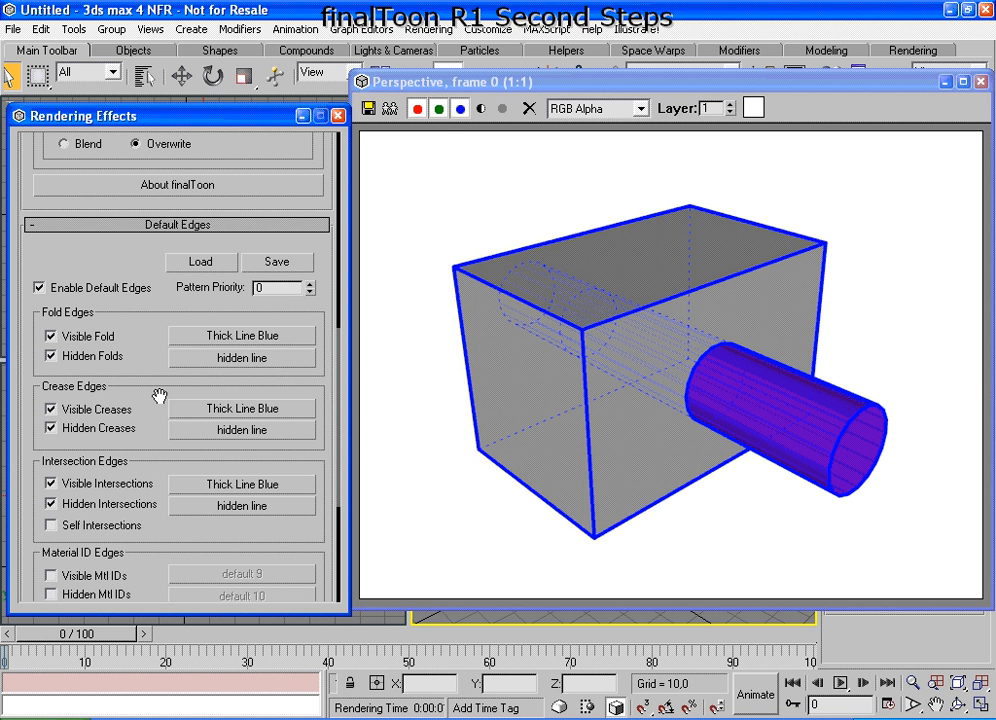
pyautogui.click(216, 337)
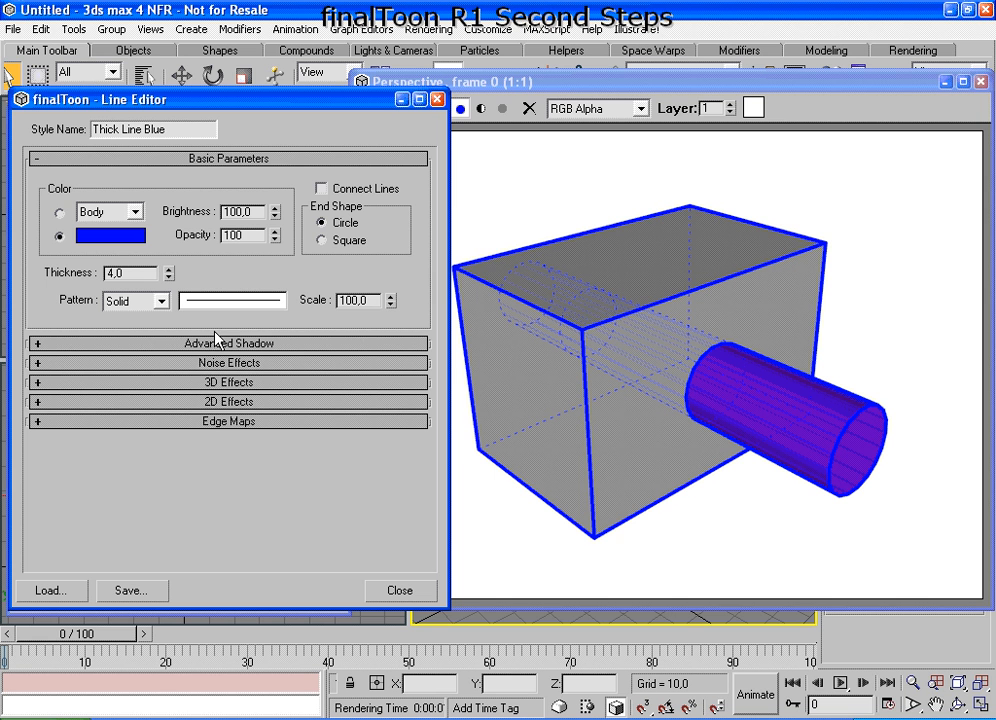
pyautogui.click(118, 240)
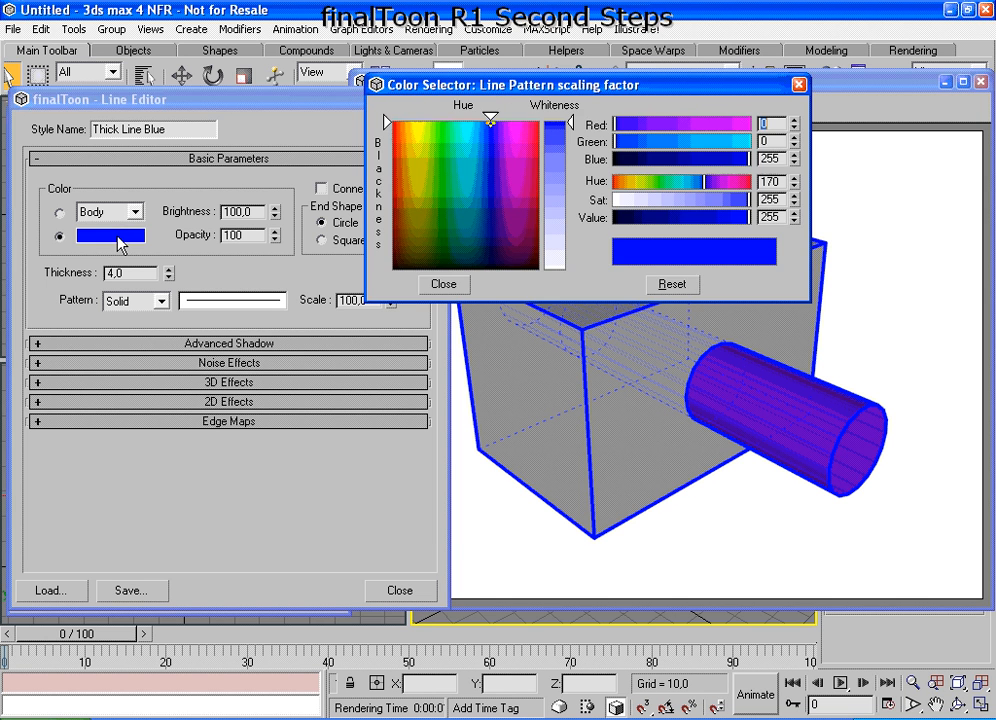
pyautogui.click(418, 137)
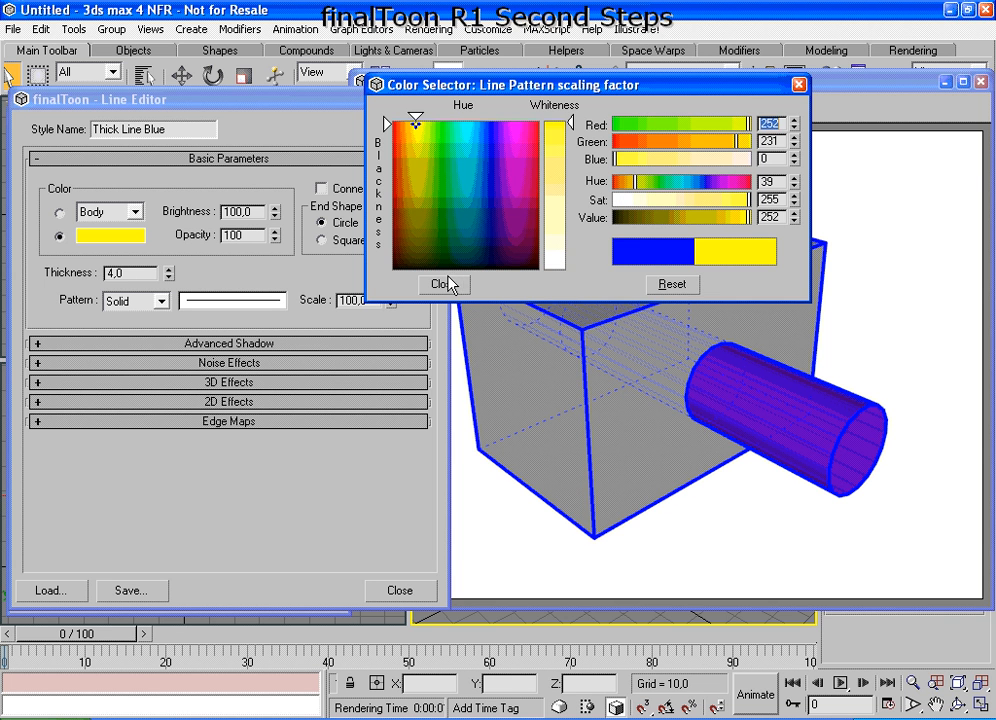
pyautogui.click(441, 284)
pyautogui.click(432, 101)
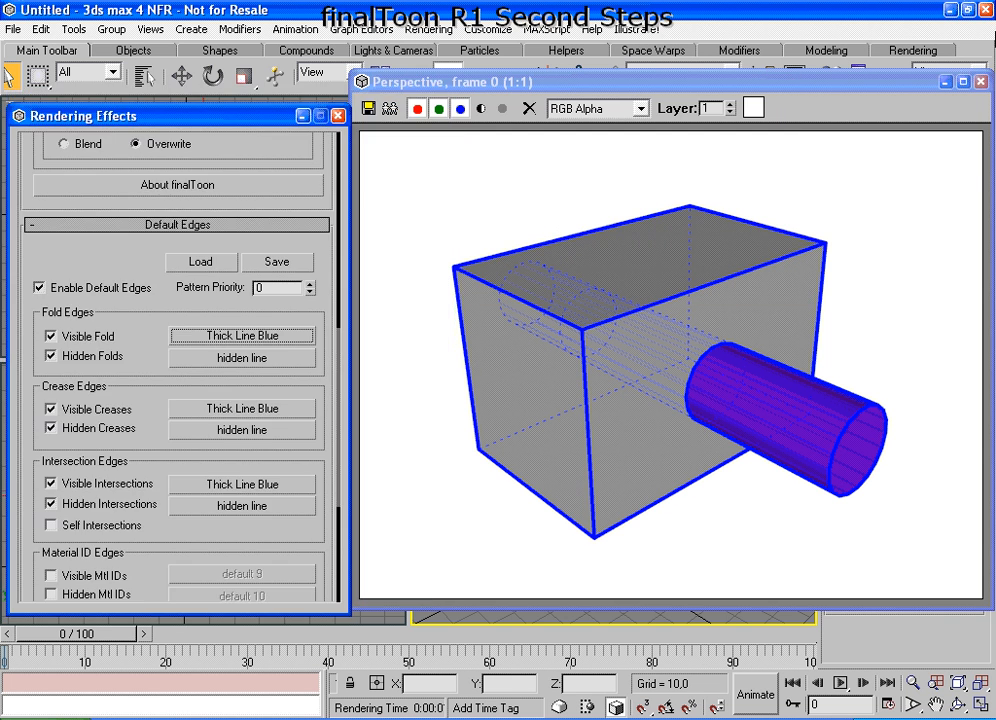
pyautogui.moveTo(900, 77); pyautogui.dragTo(901, 139)
pyautogui.click(895, 78)
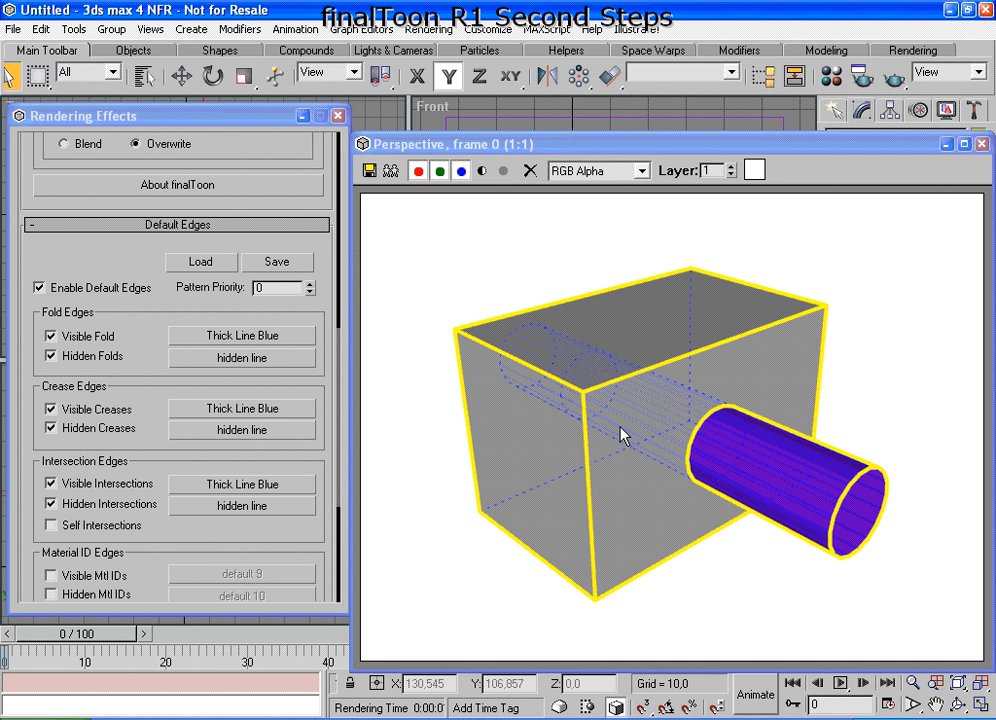
# Step: Disable finalToon's default edges, then close the render window and the Rendering Effects dialog
pyautogui.click(40, 288)
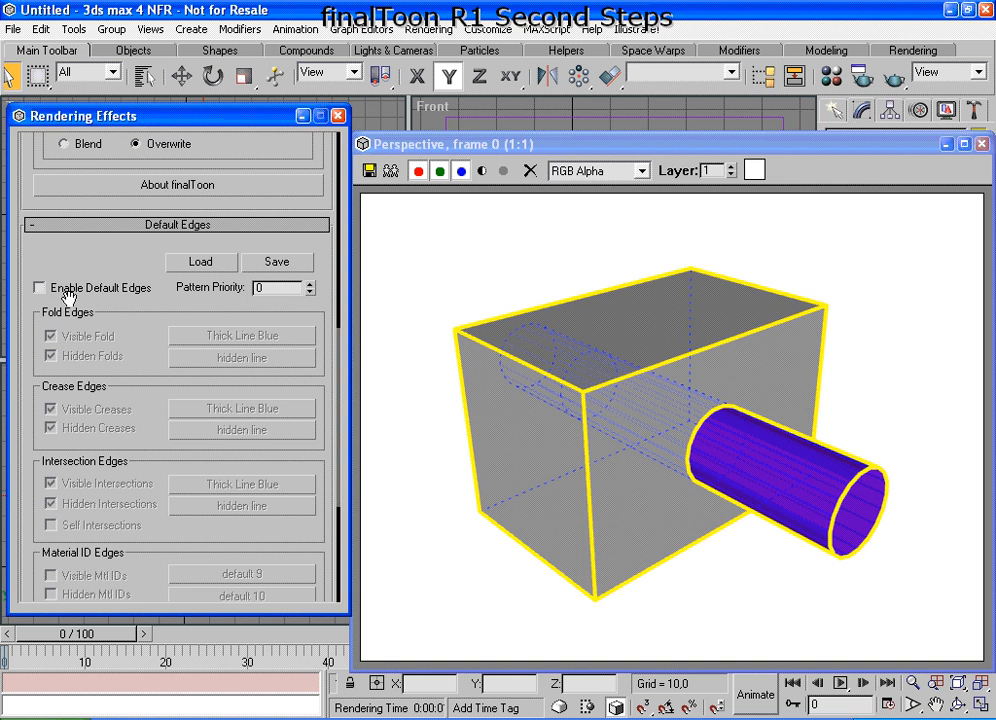
pyautogui.click(981, 148)
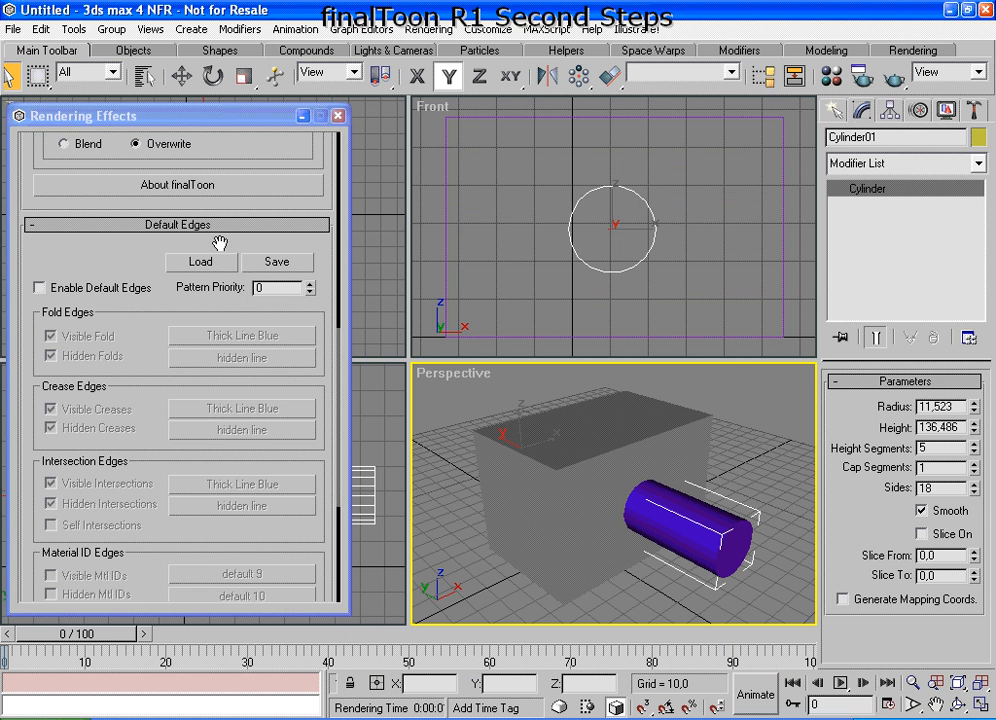
pyautogui.moveTo(258, 211); pyautogui.dragTo(266, 560)
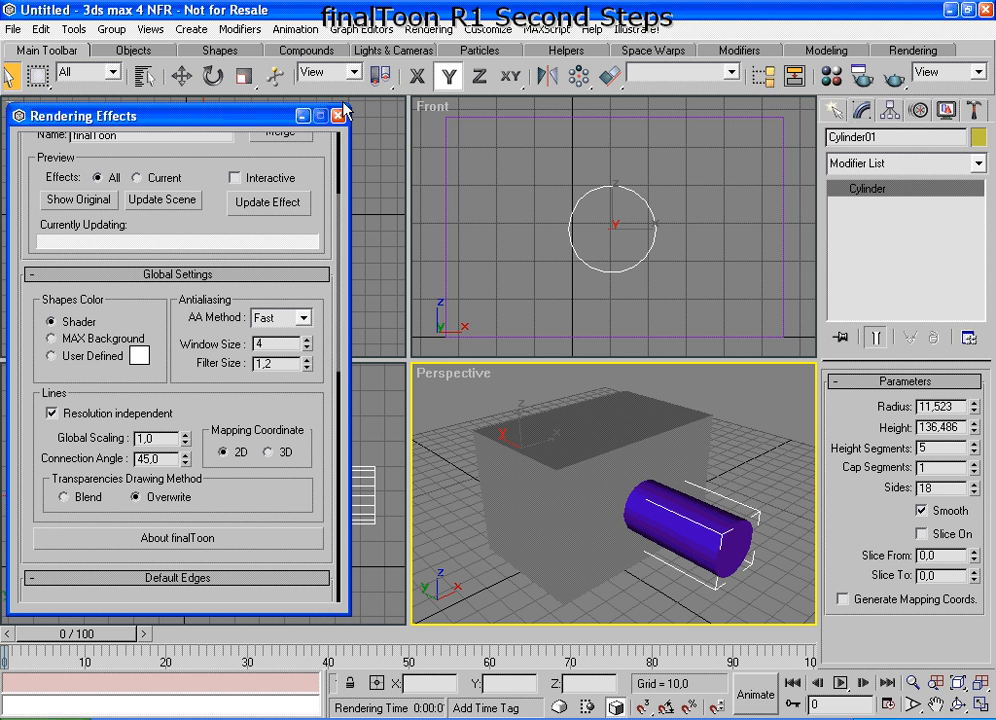
pyautogui.click(339, 117)
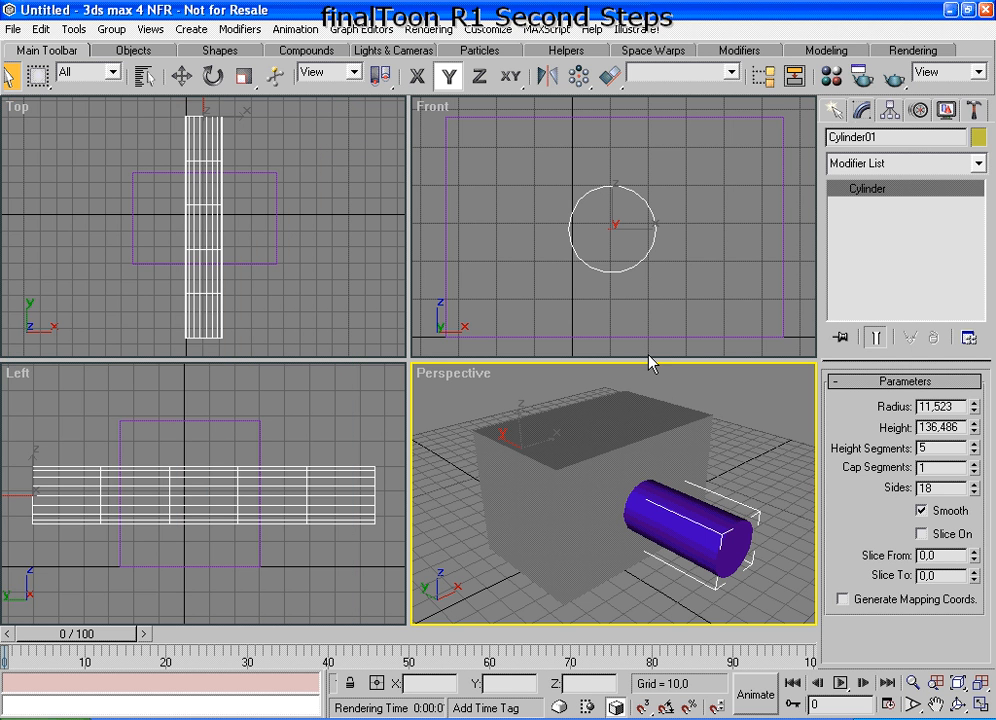
# Step: Reopen the Material Editor and change the cylinder's material type from the material browser to finalToon
pyautogui.click(833, 78)
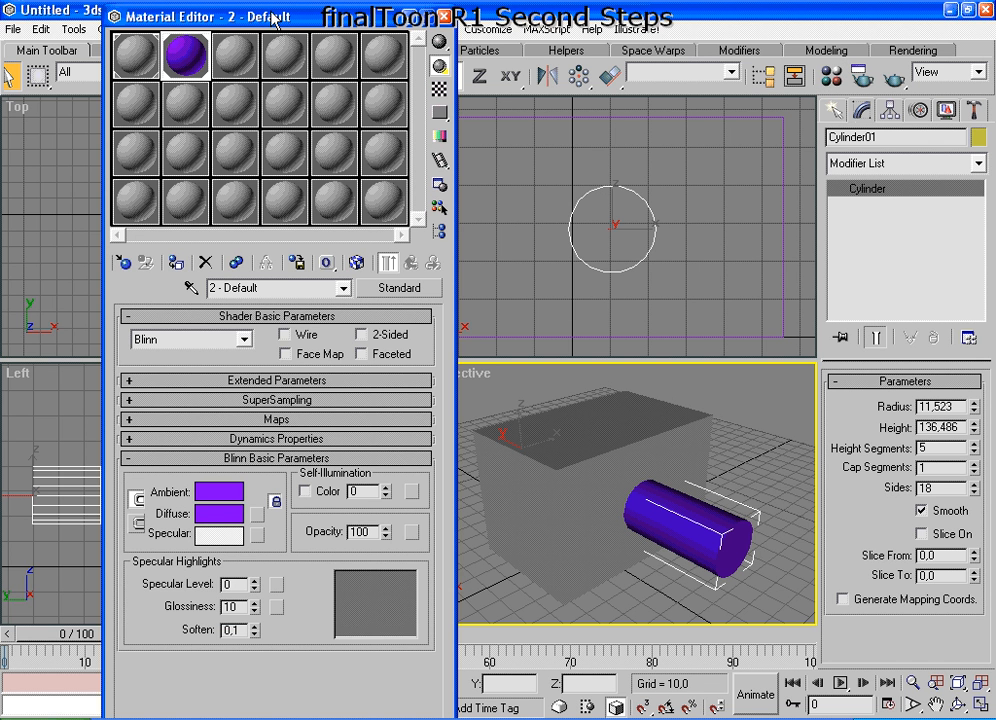
pyautogui.moveTo(213, 17); pyautogui.dragTo(175, 16)
pyautogui.moveTo(358, 5); pyautogui.dragTo(360, 173)
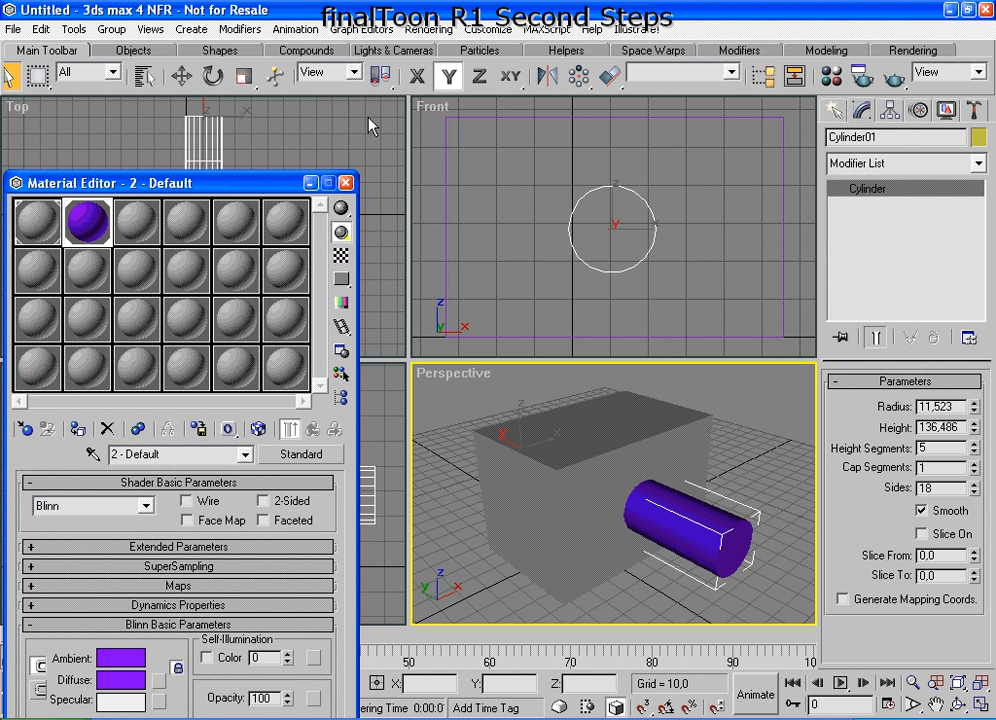
pyautogui.moveTo(207, 173); pyautogui.dragTo(295, 50)
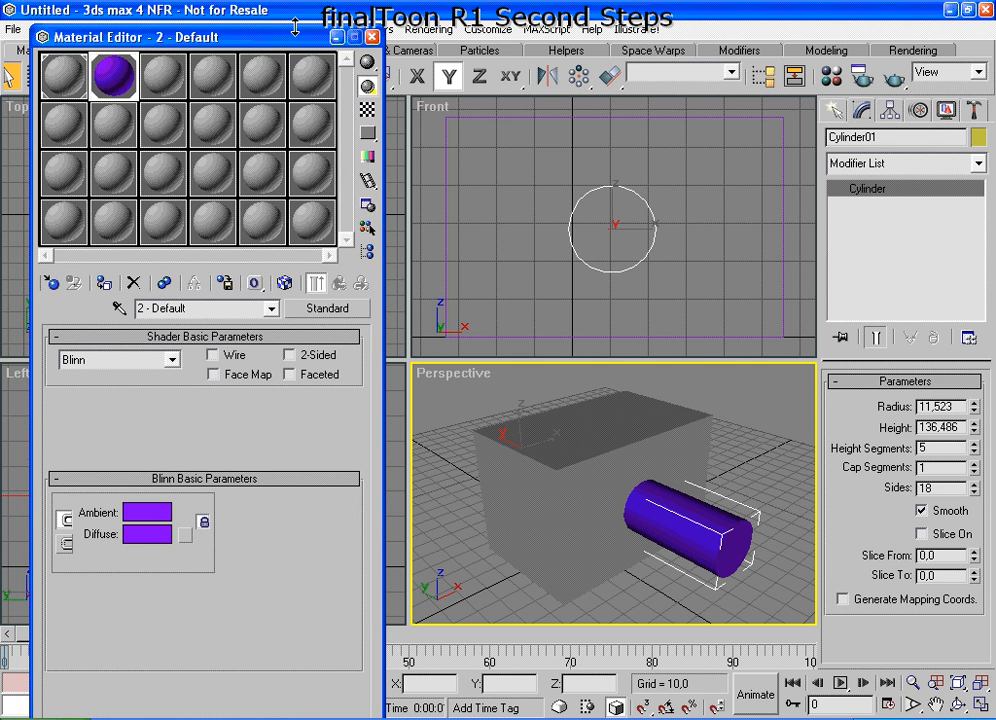
pyautogui.moveTo(295, 30); pyautogui.dragTo(277, 31)
pyautogui.click(310, 310)
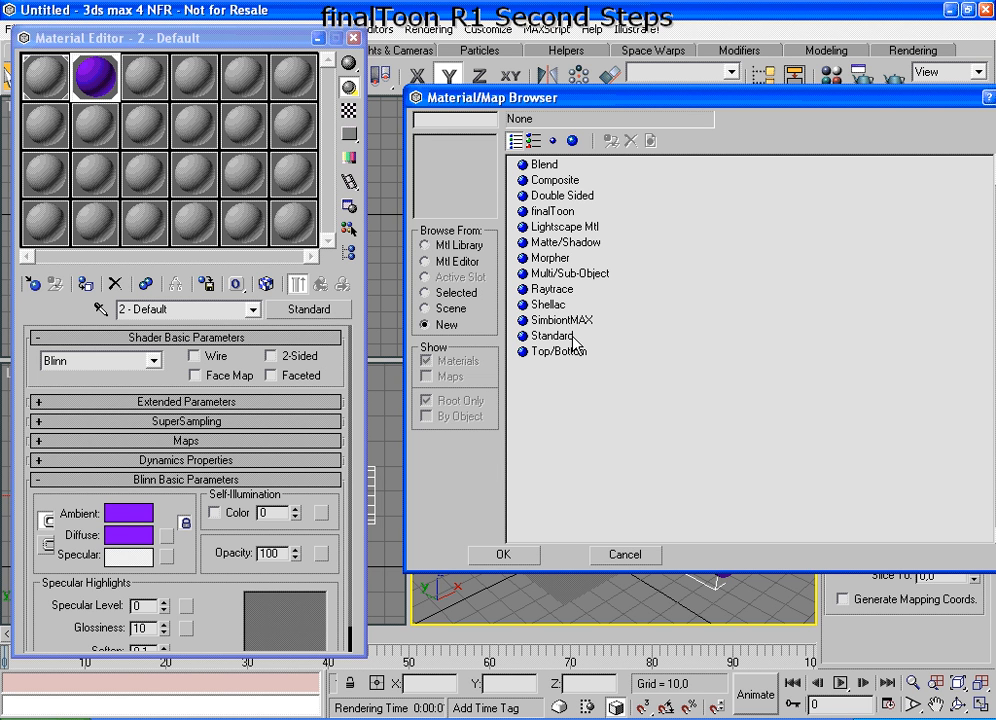
pyautogui.moveTo(597, 203)
pyautogui.mouseDown()
pyautogui.moveTo(522, 205)
pyautogui.moveTo(575, 242)
pyautogui.moveTo(597, 204)
pyautogui.mouseUp()
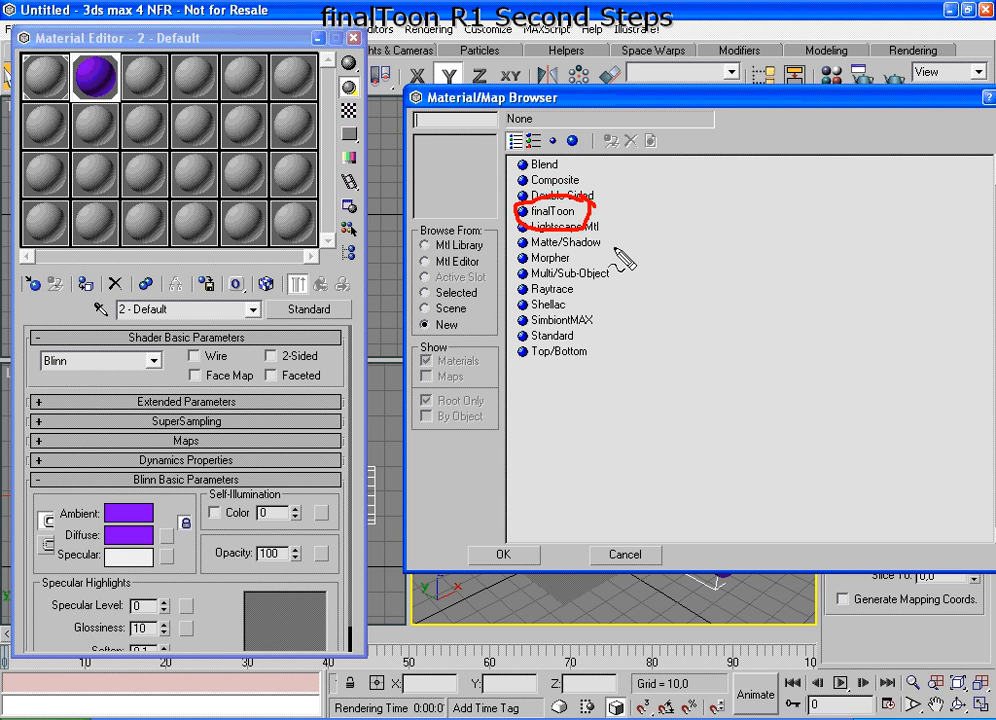
pyautogui.click(553, 211)
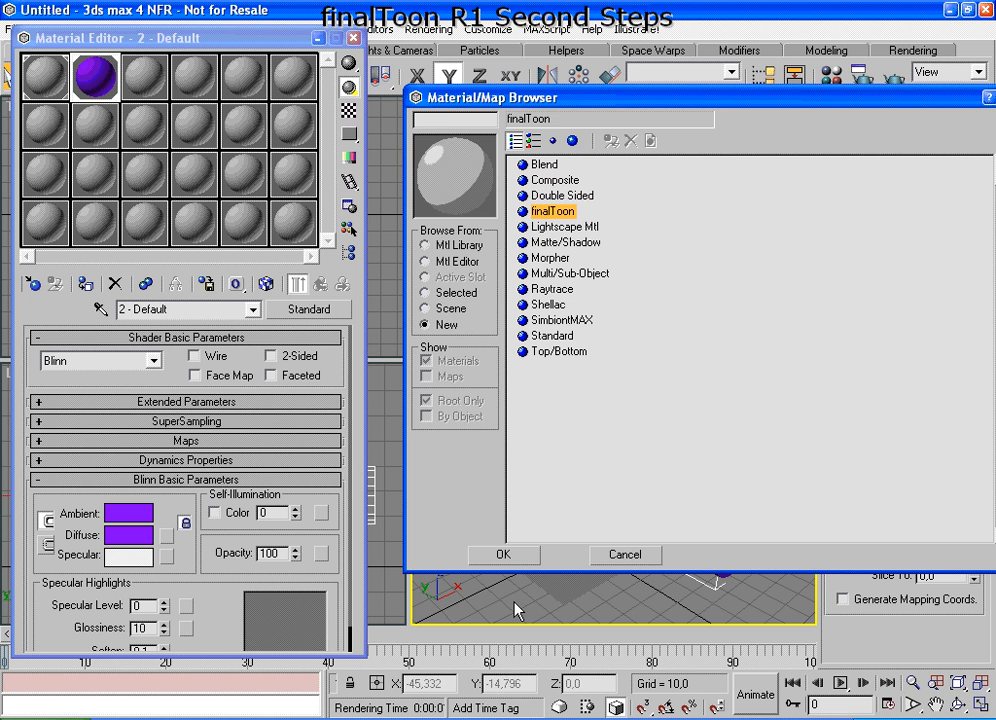
pyautogui.click(524, 566)
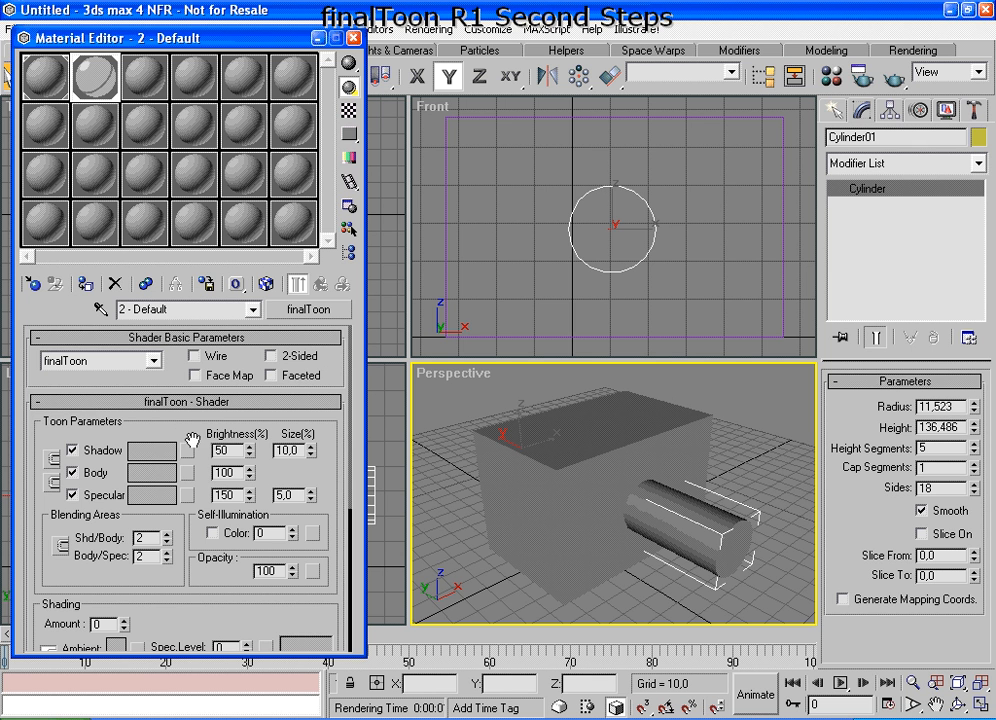
# Step: Enlarge the Material Editor and set the cylinder material's shader to Blinn
pyautogui.moveTo(237, 621)
pyautogui.mouseDown()
pyautogui.moveTo(207, 589)
pyautogui.moveTo(217, 323)
pyautogui.moveTo(201, 637)
pyautogui.moveTo(210, 712)
pyautogui.mouseUp()
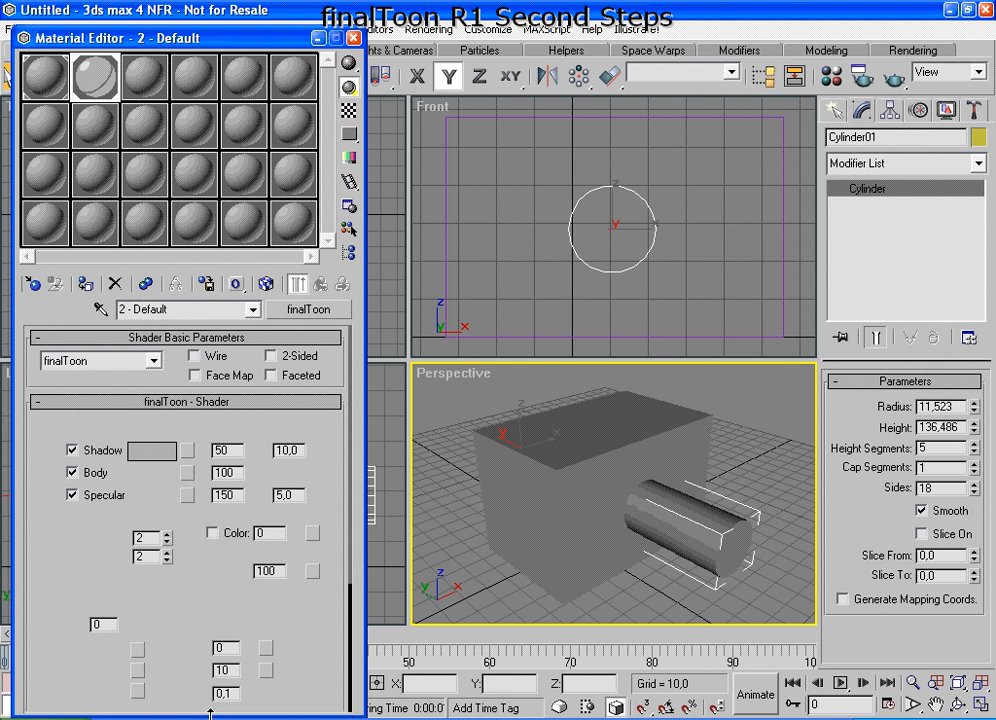
pyautogui.moveTo(186, 606)
pyautogui.mouseDown()
pyautogui.moveTo(191, 473)
pyautogui.moveTo(187, 599)
pyautogui.mouseUp()
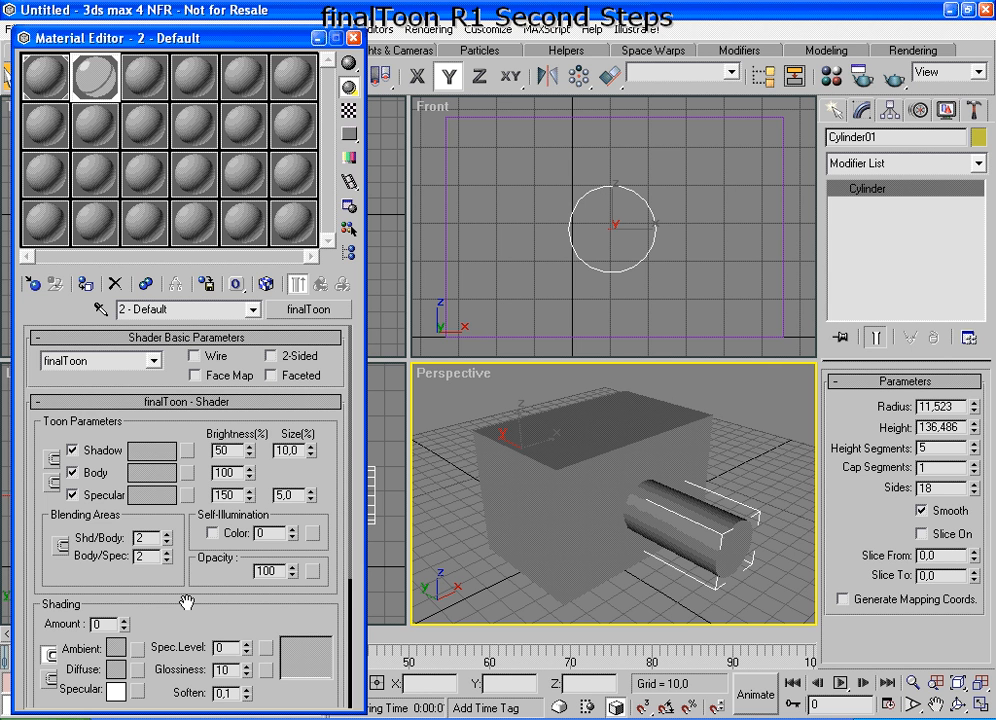
pyautogui.click(157, 402)
pyautogui.click(157, 402)
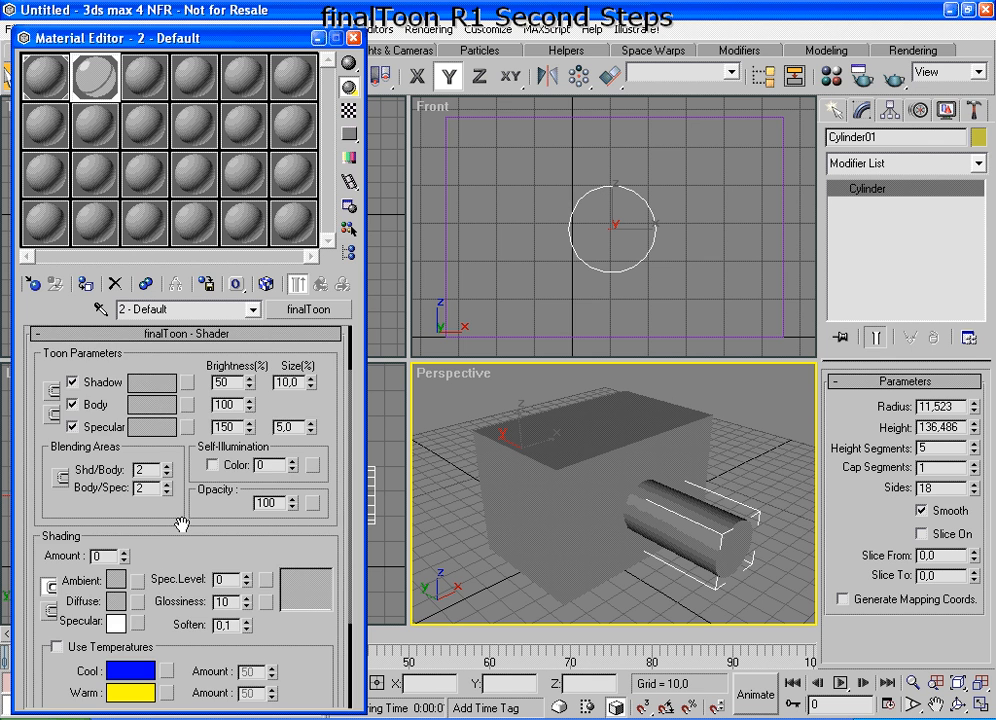
pyautogui.scroll(4, 182, 524)
pyautogui.click(153, 355)
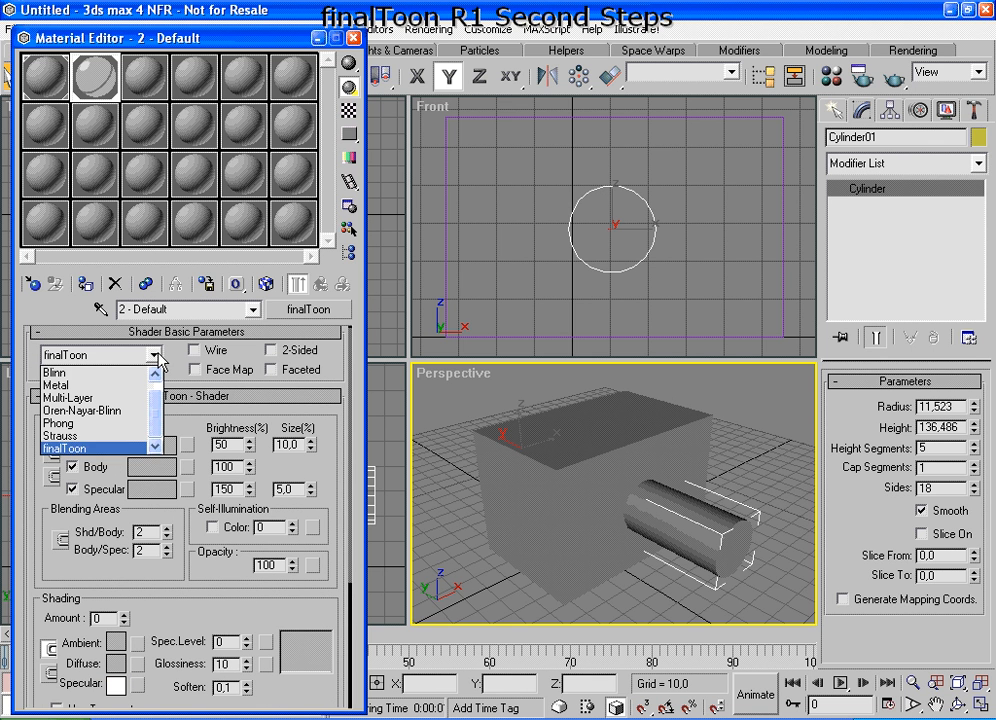
pyautogui.click(97, 374)
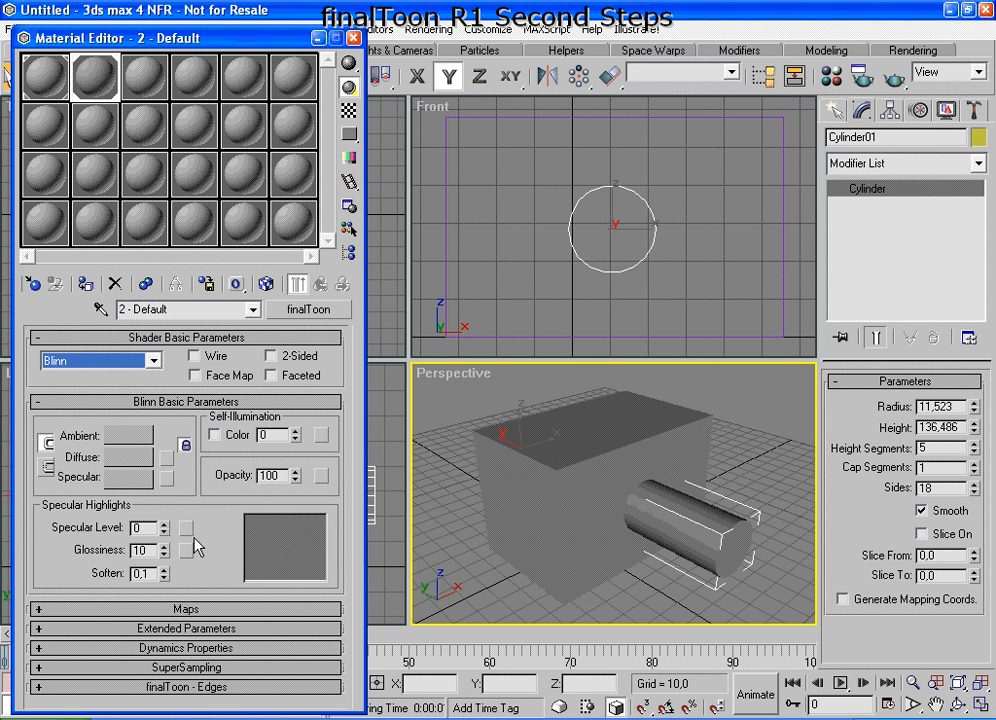
# Step: Set the Blinn specular level to 67 and the glossiness to 50
pyautogui.moveTo(166, 537); pyautogui.dragTo(166, 470)
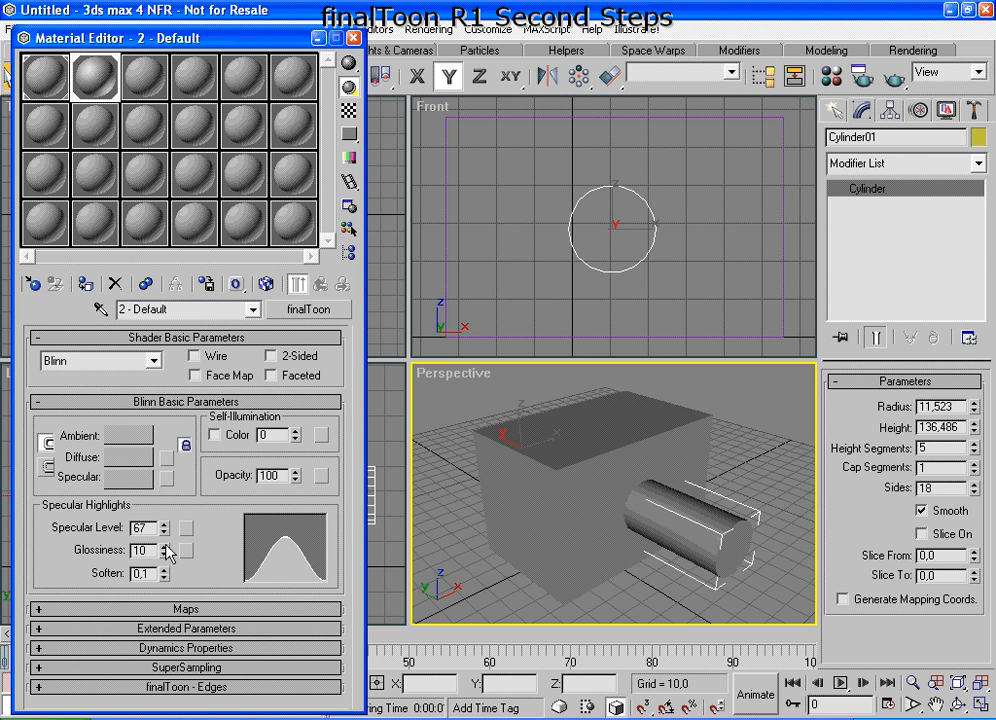
pyautogui.moveTo(163, 549); pyautogui.dragTo(166, 498)
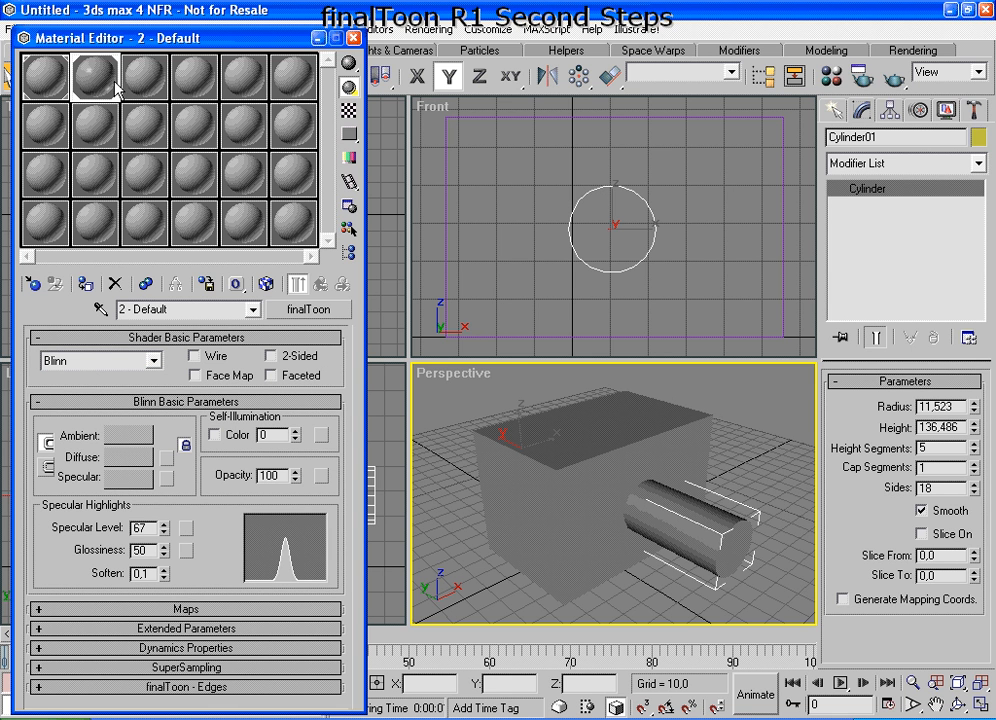
pyautogui.hotkey('ctrl', 'shift', 'd')
pyautogui.moveTo(108, 60)
pyautogui.mouseDown()
pyautogui.moveTo(95, 56)
pyautogui.moveTo(103, 60)
pyautogui.mouseUp()
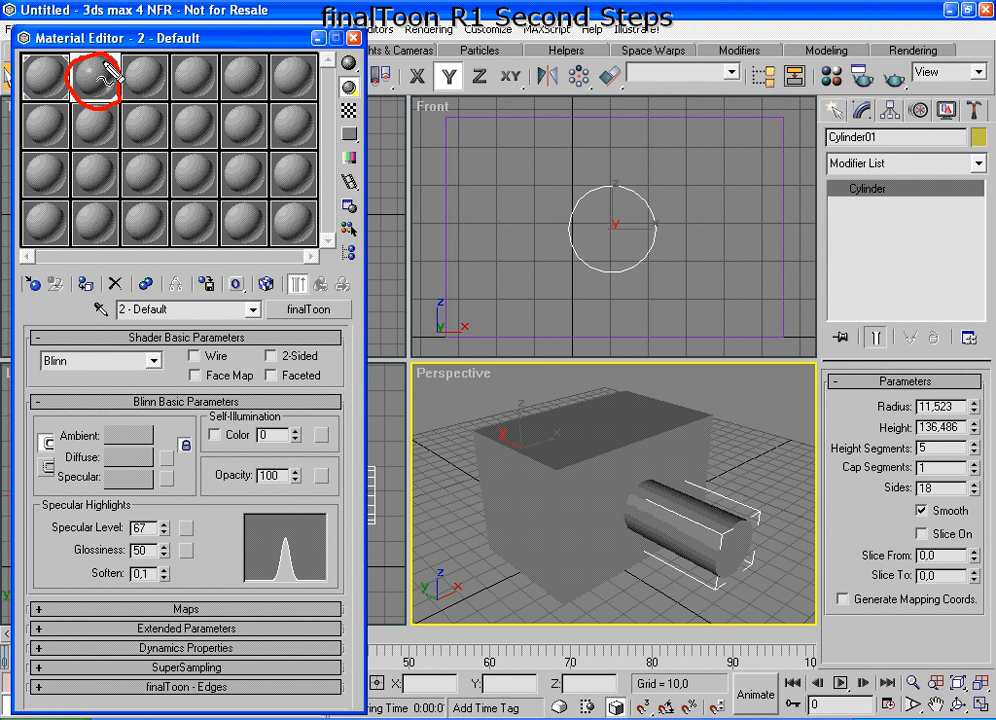
pyautogui.press('Escape')
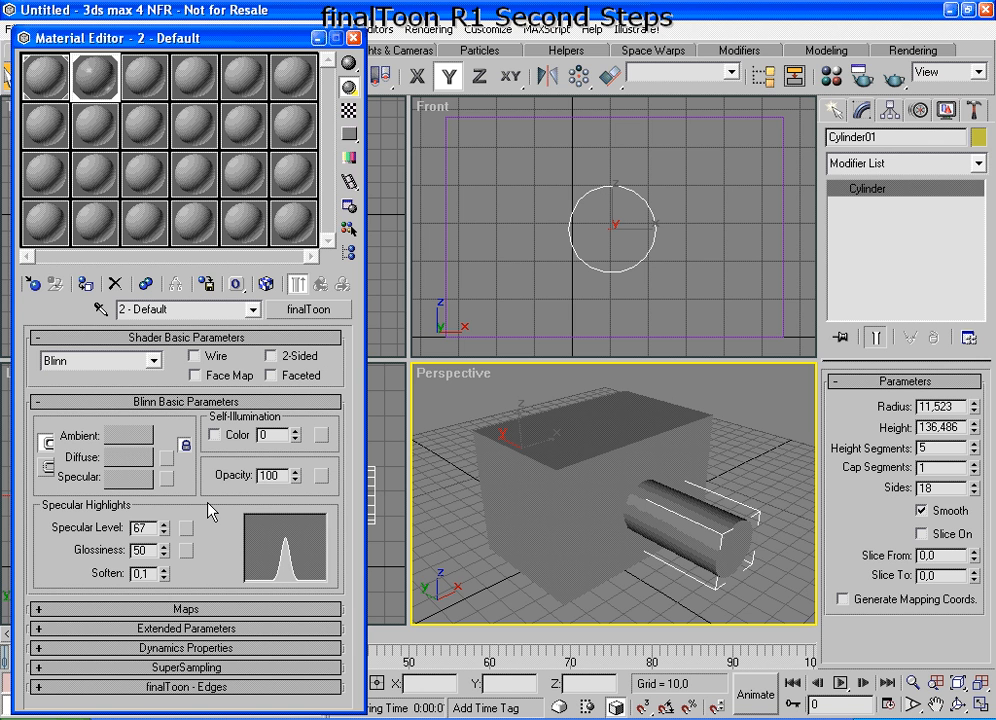
pyautogui.hotkey('ctrl', 'shift', 'd')
pyautogui.moveTo(355, 285)
pyautogui.mouseDown()
pyautogui.moveTo(289, 297)
pyautogui.moveTo(372, 300)
pyautogui.mouseUp()
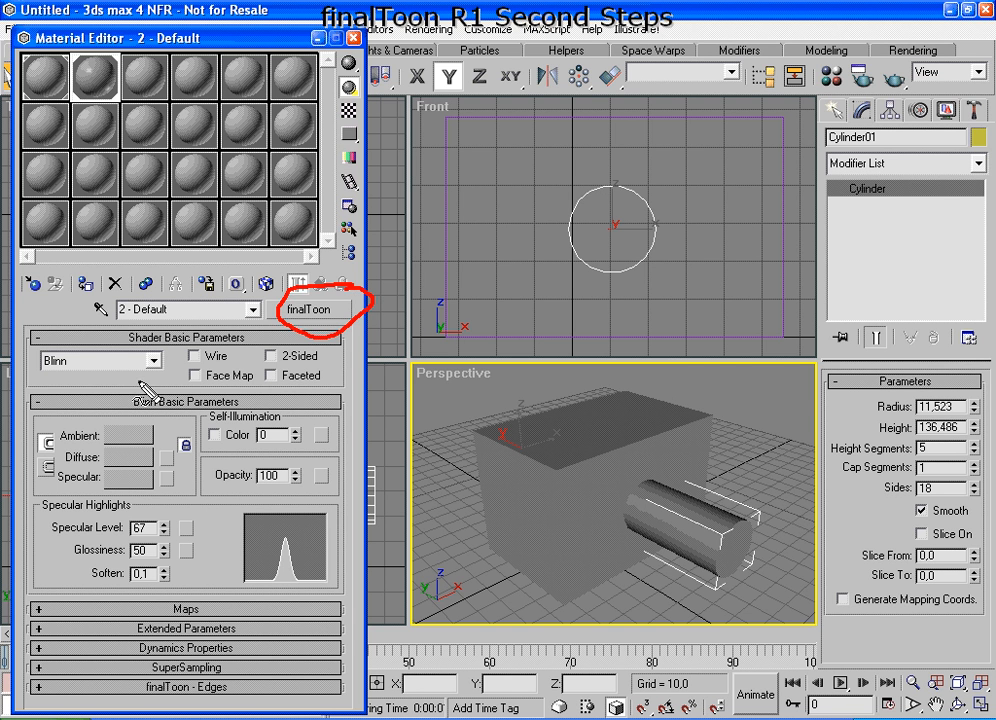
pyautogui.moveTo(82, 372)
pyautogui.mouseDown()
pyautogui.moveTo(42, 350)
pyautogui.moveTo(70, 340)
pyautogui.moveTo(78, 348)
pyautogui.mouseUp()
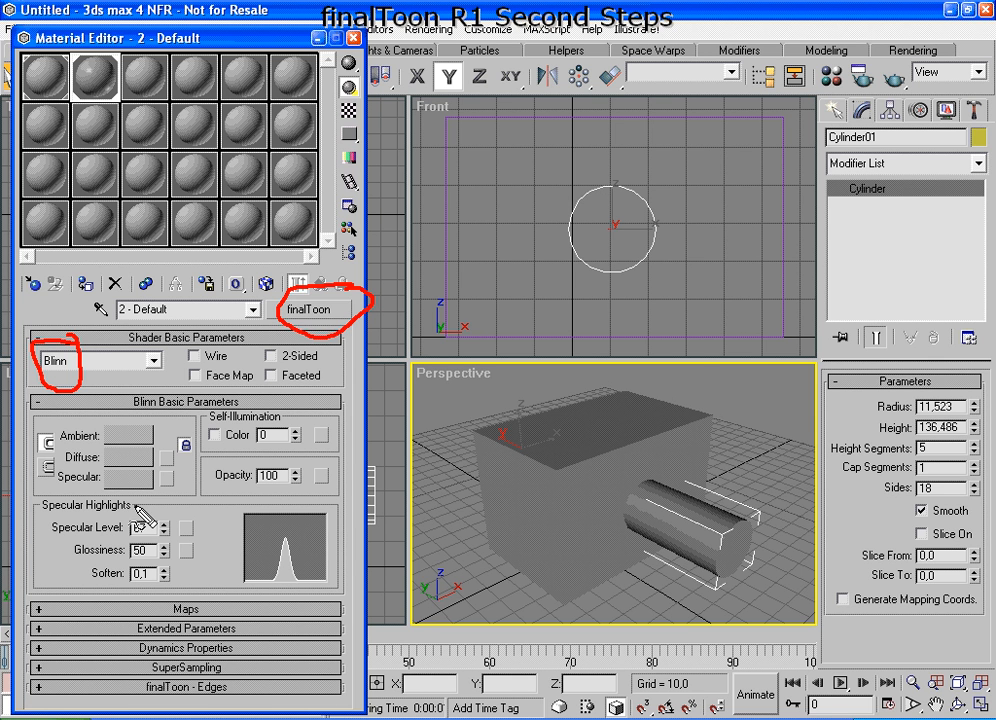
pyautogui.press('Escape')
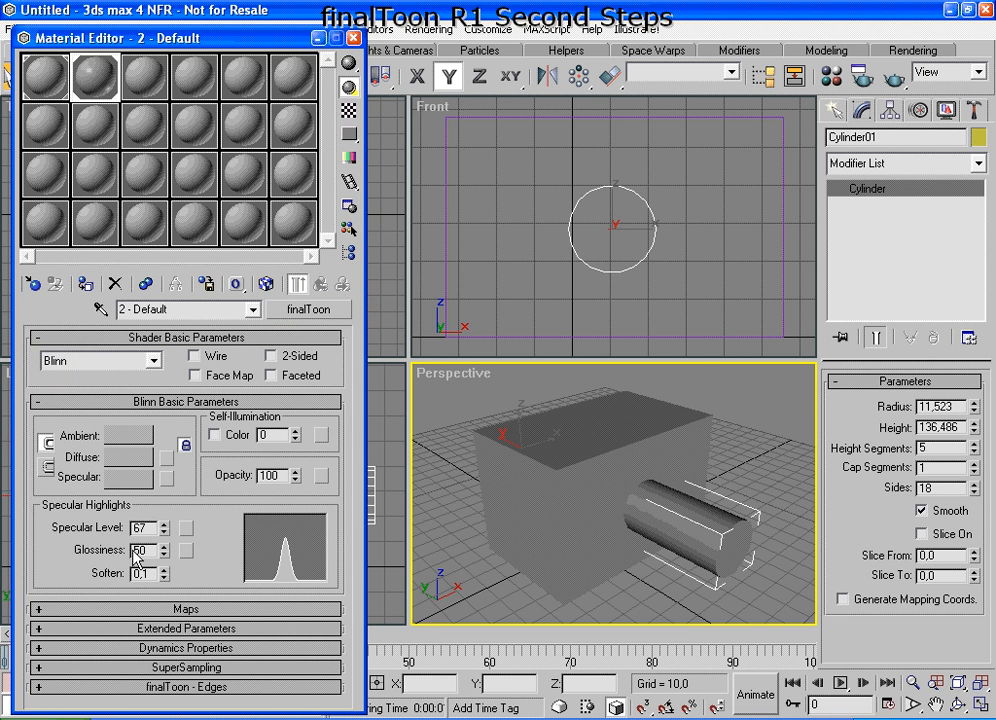
# Step: Switch the cylinder material's shader back to finalToon and look over its toon and shading parameters
pyautogui.click(153, 362)
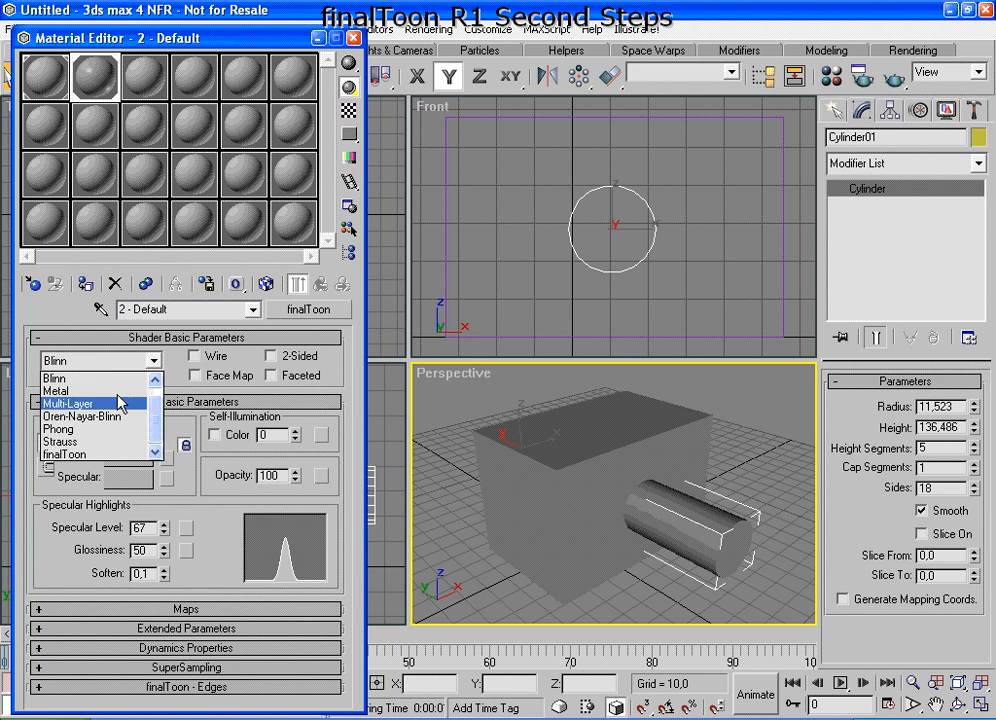
pyautogui.click(85, 454)
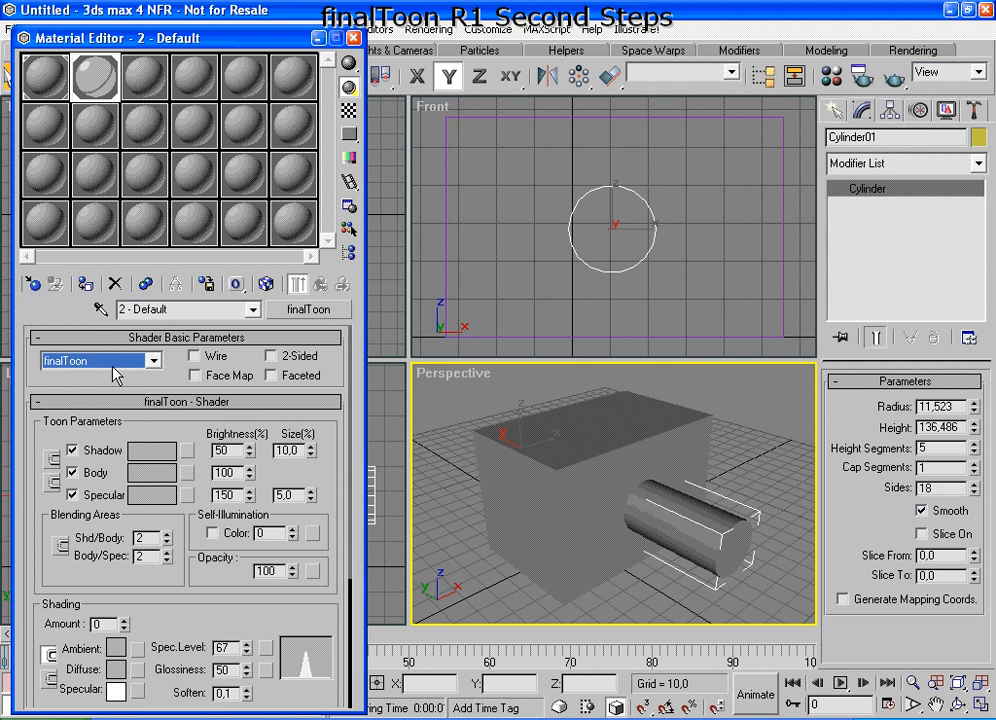
pyautogui.moveTo(120, 332)
pyautogui.mouseDown()
pyautogui.moveTo(48, 342)
pyautogui.moveTo(130, 378)
pyautogui.moveTo(133, 345)
pyautogui.mouseUp()
pyautogui.press('Escape')
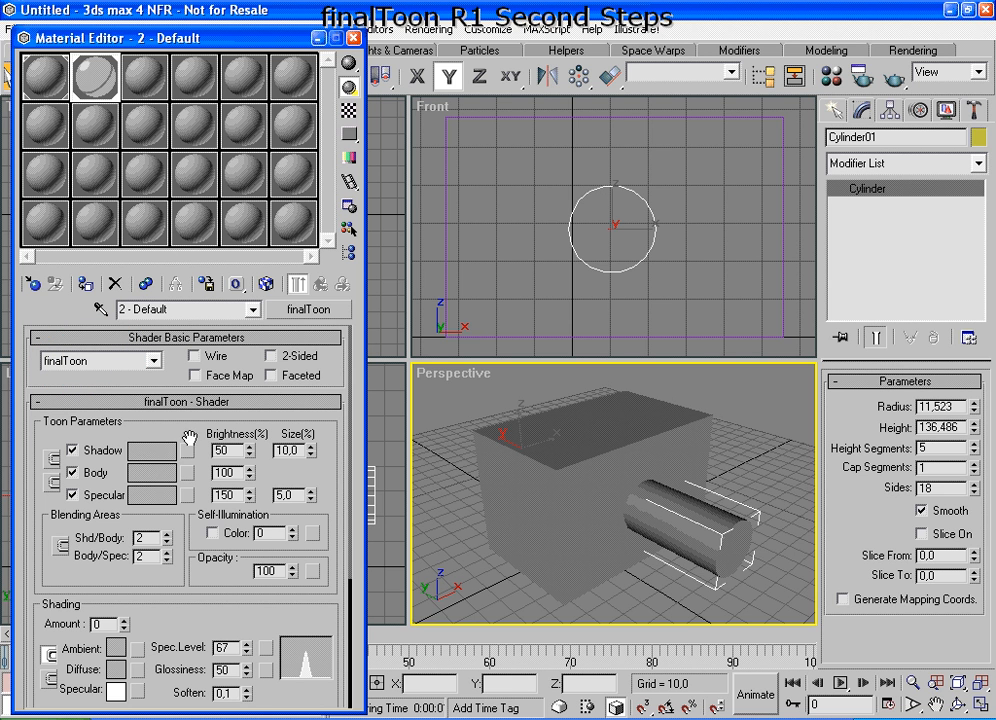
pyautogui.hotkey('ctrl', 'shift', 'd')
pyautogui.moveTo(218, 412)
pyautogui.mouseDown()
pyautogui.moveTo(50, 422)
pyautogui.moveTo(44, 705)
pyautogui.moveTo(140, 714)
pyautogui.moveTo(322, 640)
pyautogui.moveTo(288, 456)
pyautogui.moveTo(245, 425)
pyautogui.moveTo(210, 418)
pyautogui.mouseUp()
pyautogui.moveTo(211, 589)
pyautogui.mouseDown()
pyautogui.moveTo(216, 338)
pyautogui.moveTo(195, 560)
pyautogui.mouseUp()
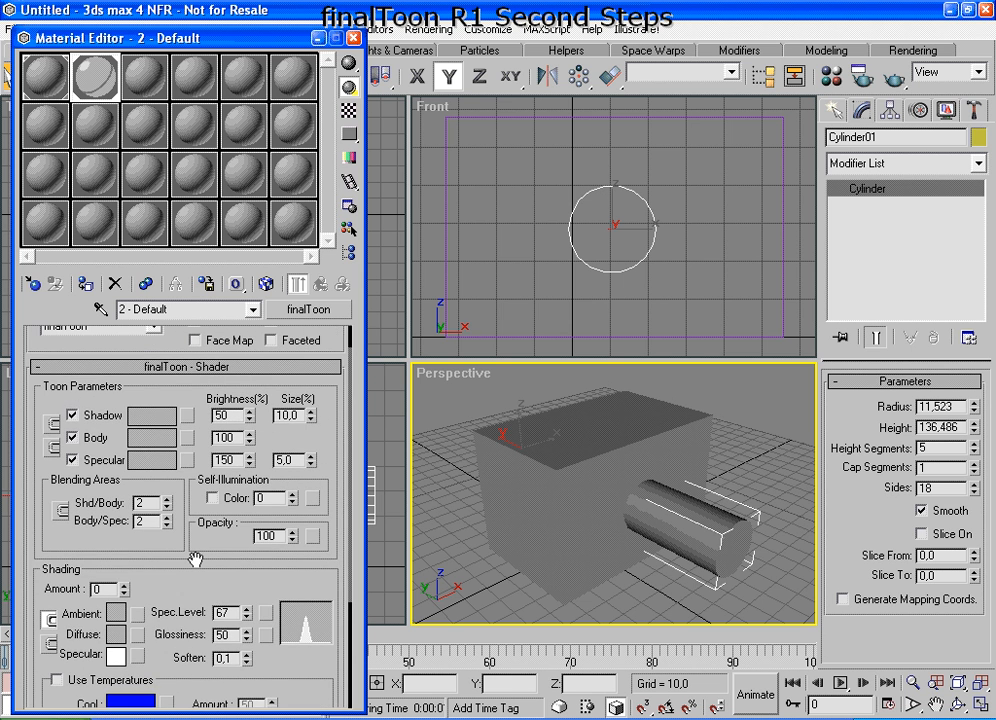
pyautogui.scroll(2, 147, 322)
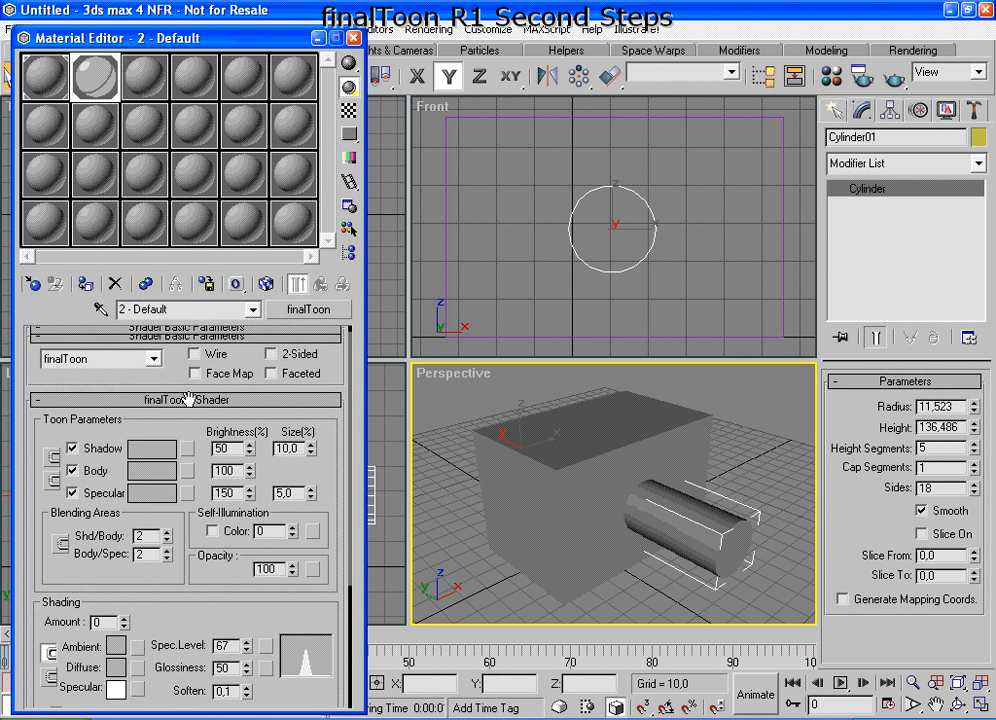
# Step: Return the cylinder material's shader to Blinn and collapse the Blinn basic parameters
pyautogui.click(95, 357)
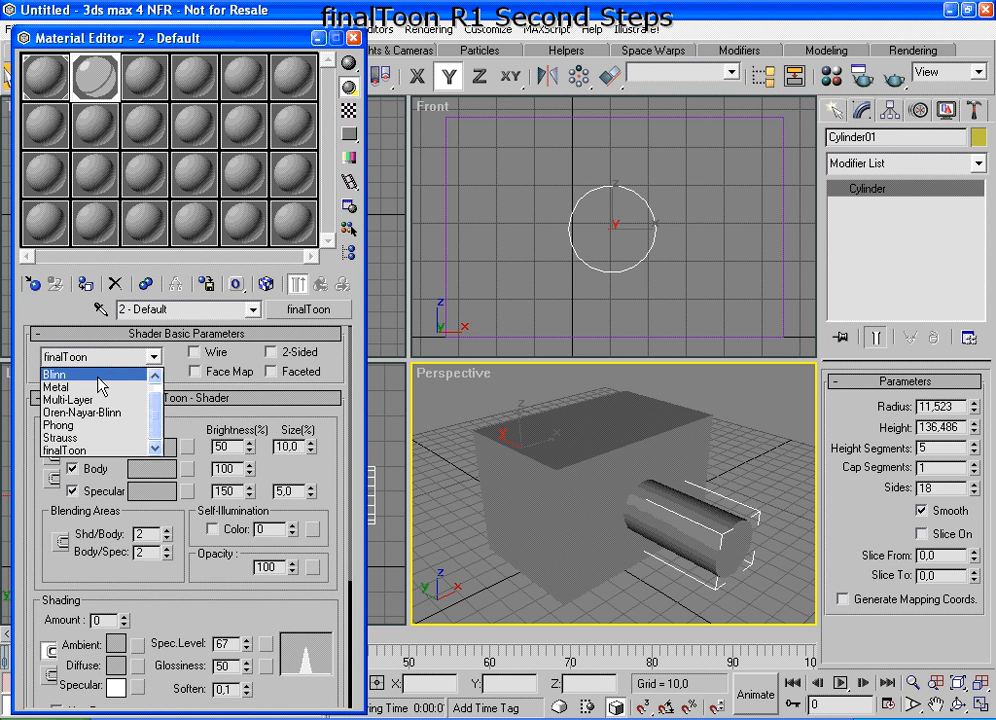
pyautogui.click(92, 372)
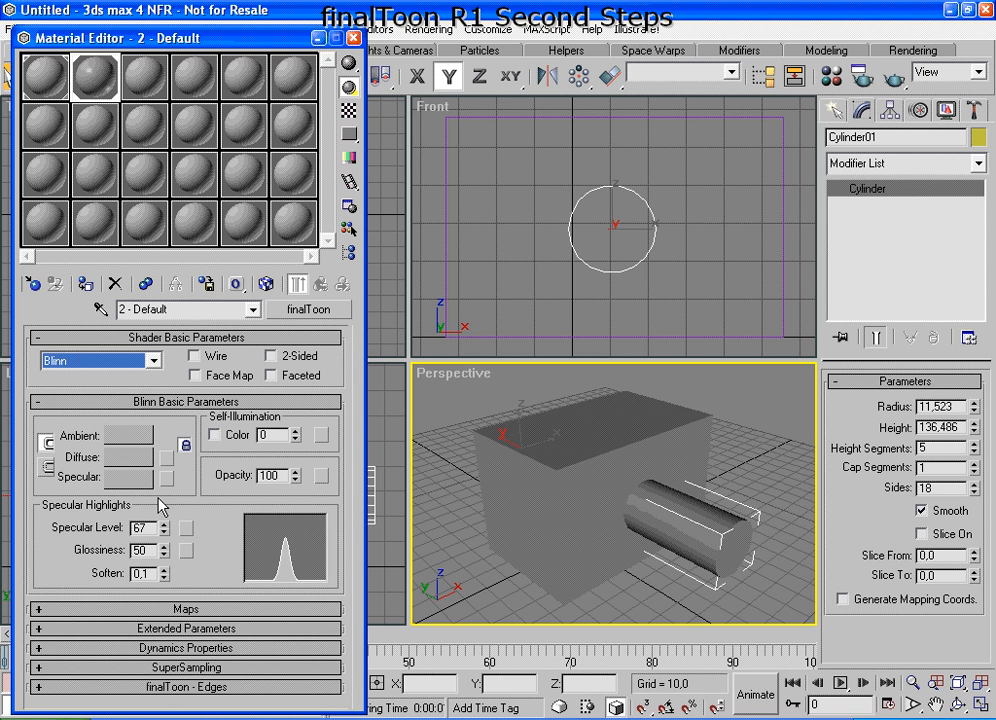
pyautogui.click(177, 403)
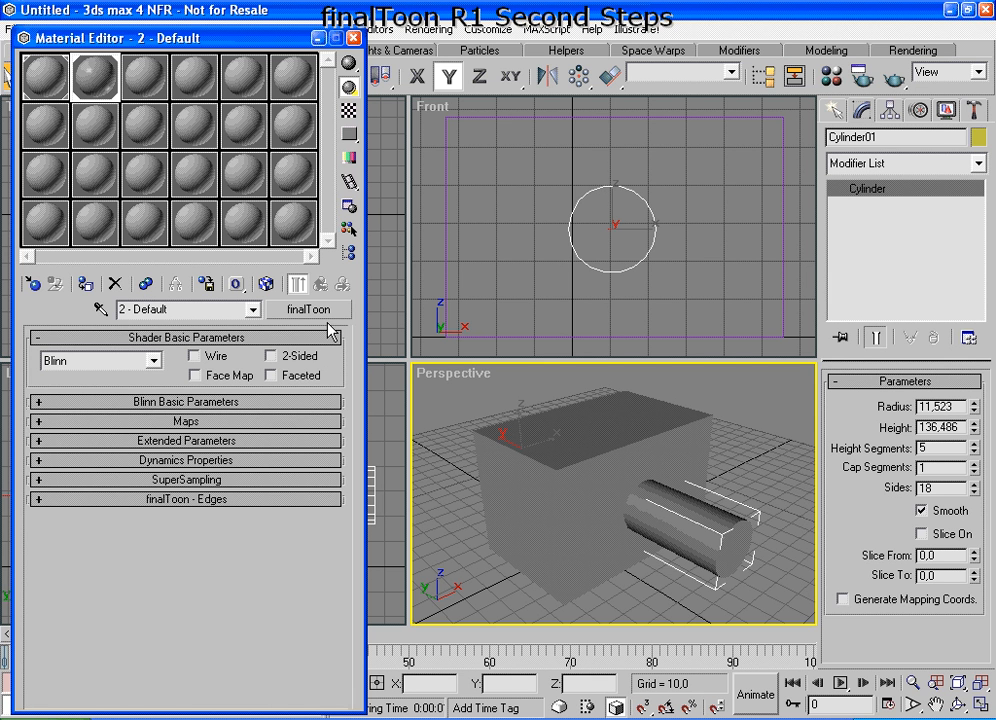
pyautogui.hotkey('ctrl', 'shift', 'd')
pyautogui.moveTo(289, 284)
pyautogui.mouseDown()
pyautogui.moveTo(302, 334)
pyautogui.moveTo(297, 291)
pyautogui.mouseUp()
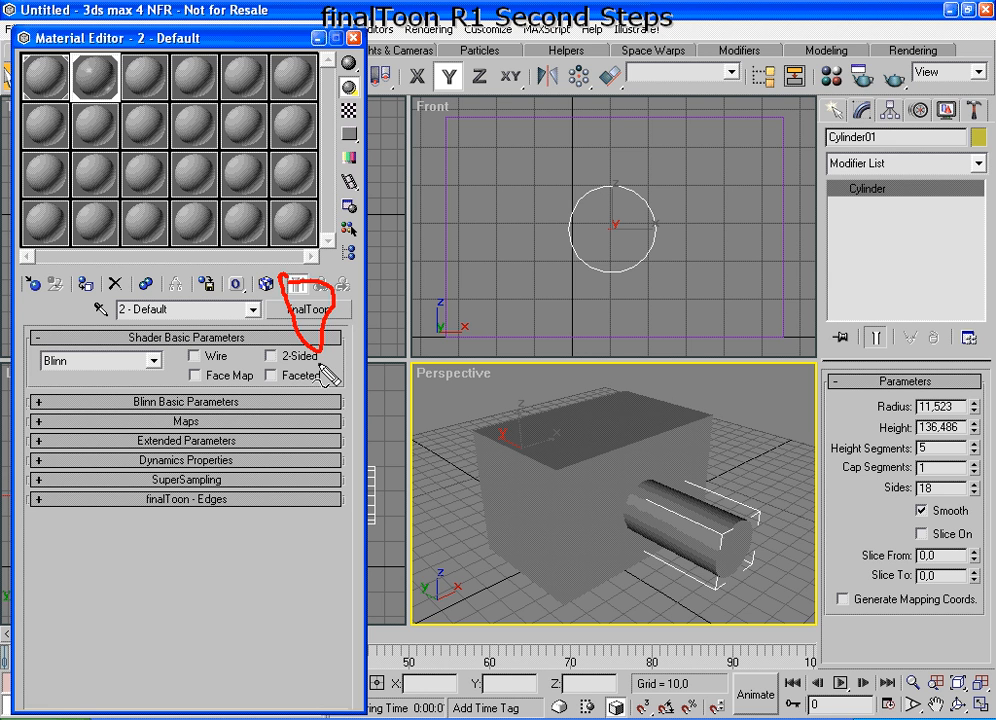
pyautogui.press('Escape')
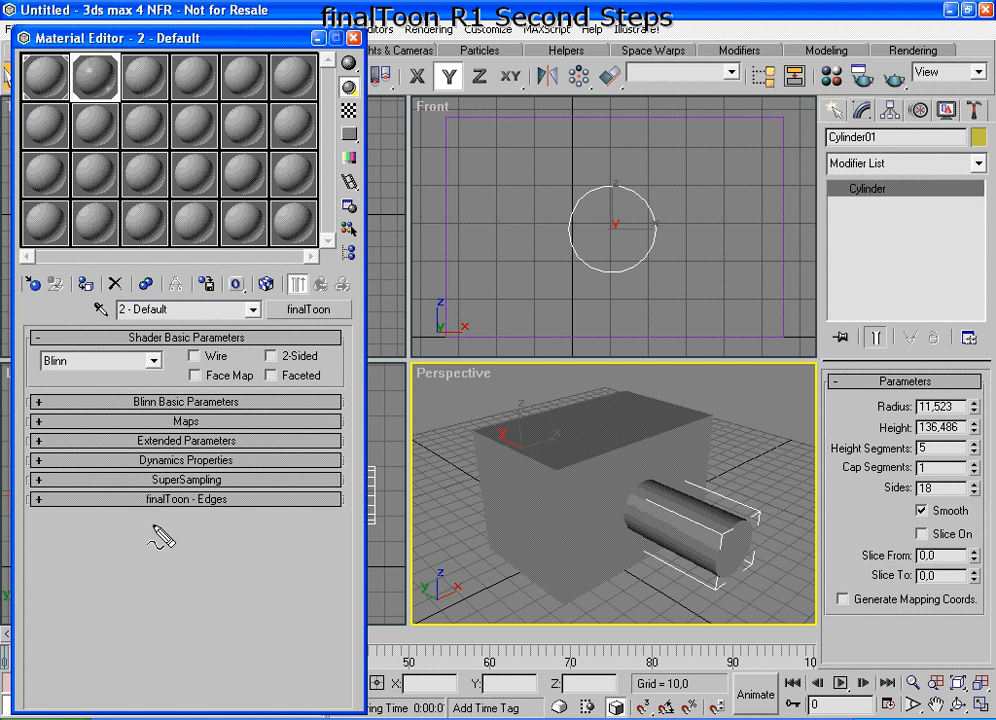
pyautogui.moveTo(133, 516)
pyautogui.mouseDown()
pyautogui.moveTo(256, 518)
pyautogui.moveTo(150, 490)
pyautogui.moveTo(130, 515)
pyautogui.mouseUp()
# Step: Expand the cylinder material's finalToon edge settings and switch them to Use Local
pyautogui.click(167, 499)
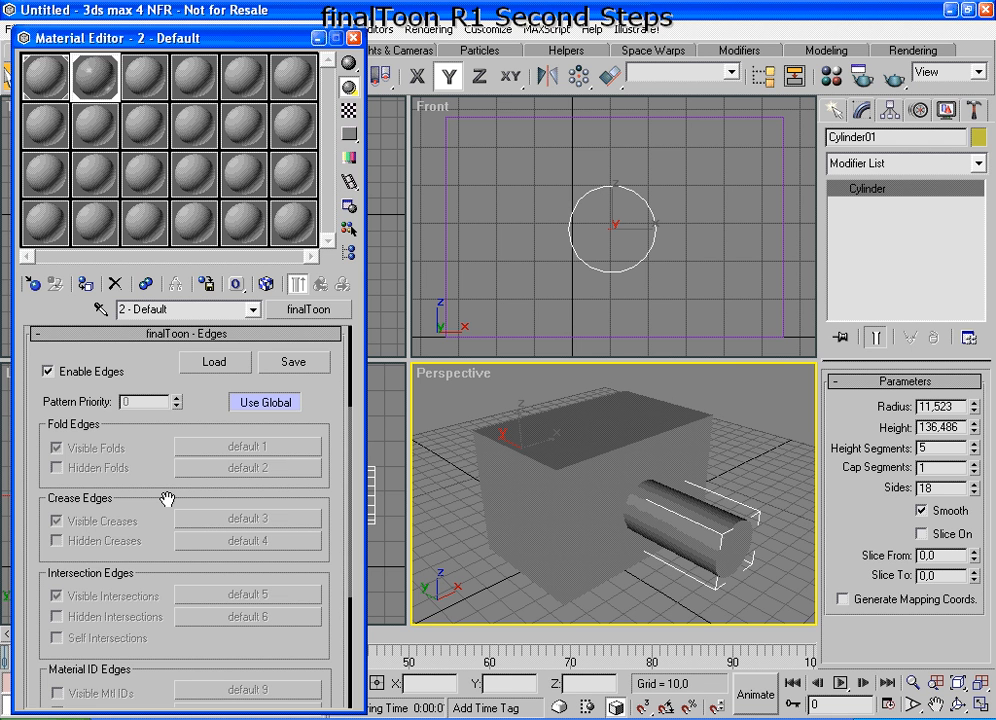
pyautogui.moveTo(167, 502); pyautogui.dragTo(173, 438)
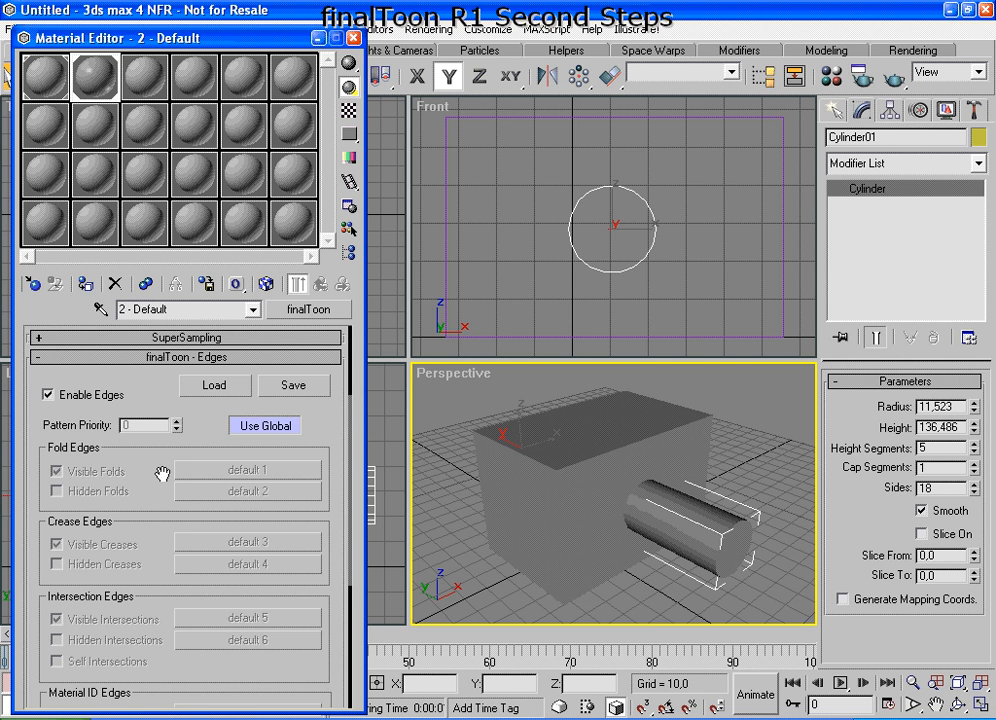
pyautogui.moveTo(155, 487)
pyautogui.mouseDown()
pyautogui.moveTo(158, 465)
pyautogui.moveTo(165, 490)
pyautogui.mouseUp()
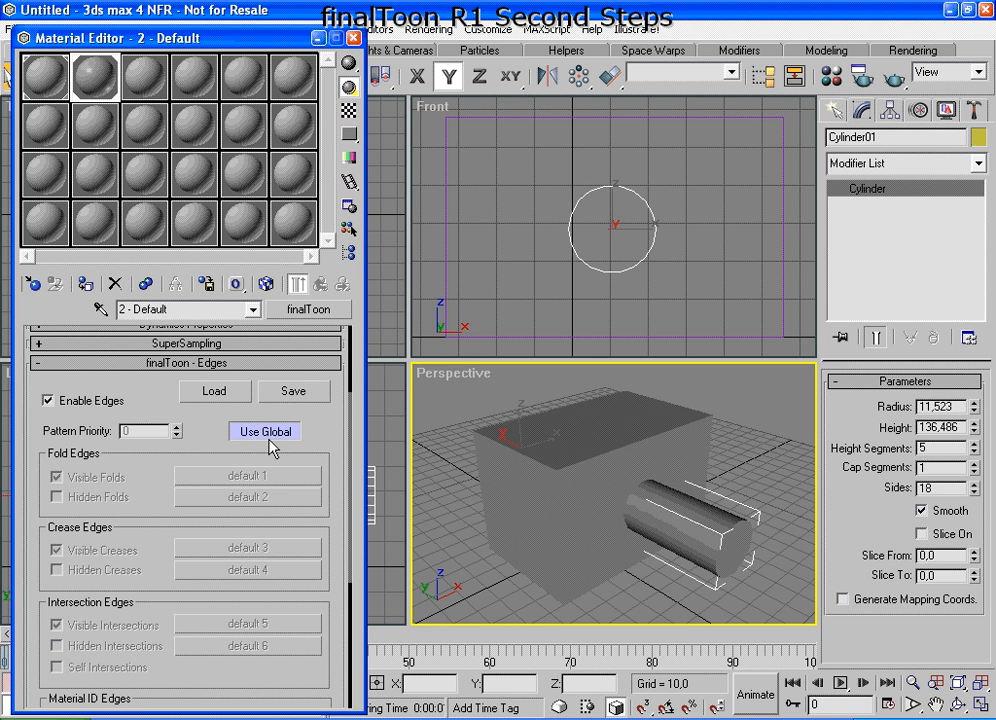
pyautogui.hotkey('ctrl', 'shift', 'd')
pyautogui.moveTo(222, 444)
pyautogui.mouseDown()
pyautogui.moveTo(283, 405)
pyautogui.moveTo(270, 457)
pyautogui.mouseUp()
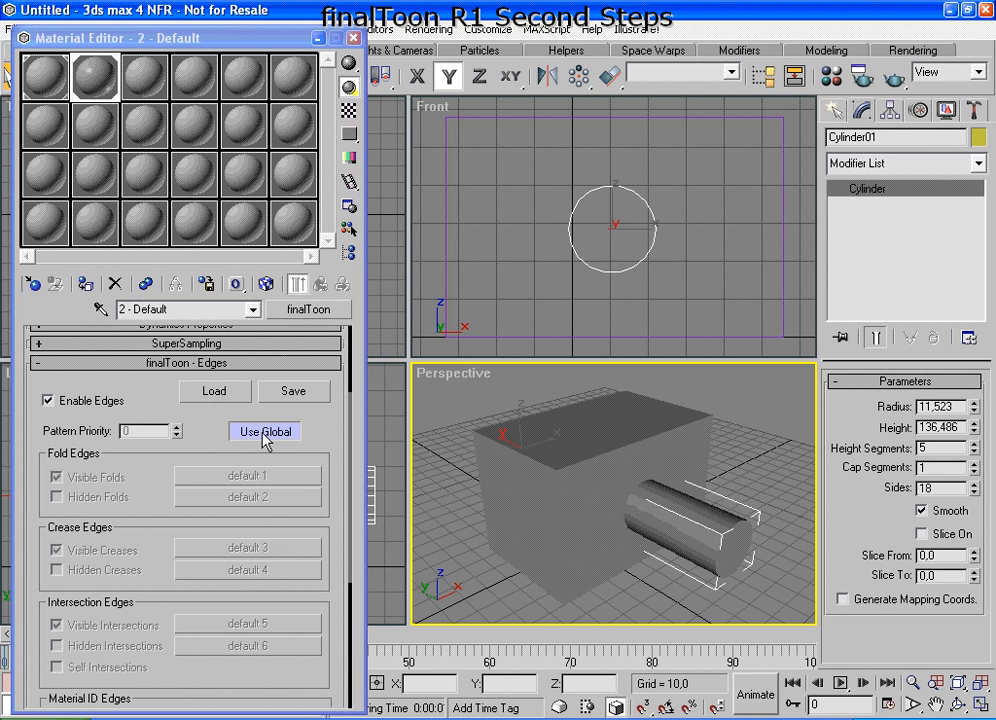
pyautogui.click(264, 434)
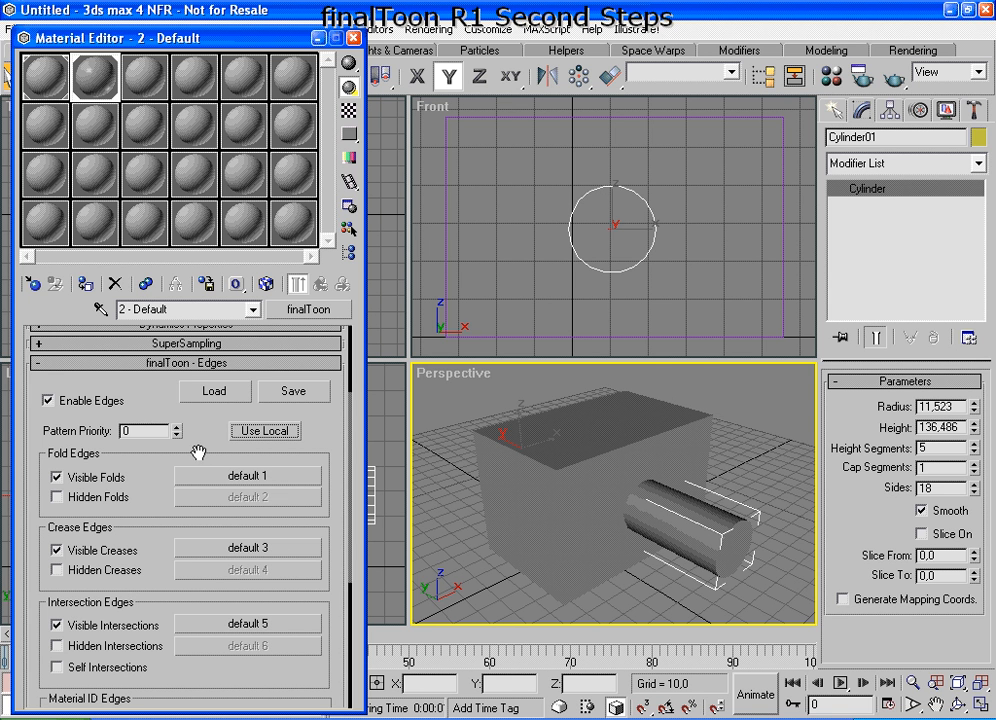
pyautogui.moveTo(173, 527); pyautogui.dragTo(163, 502)
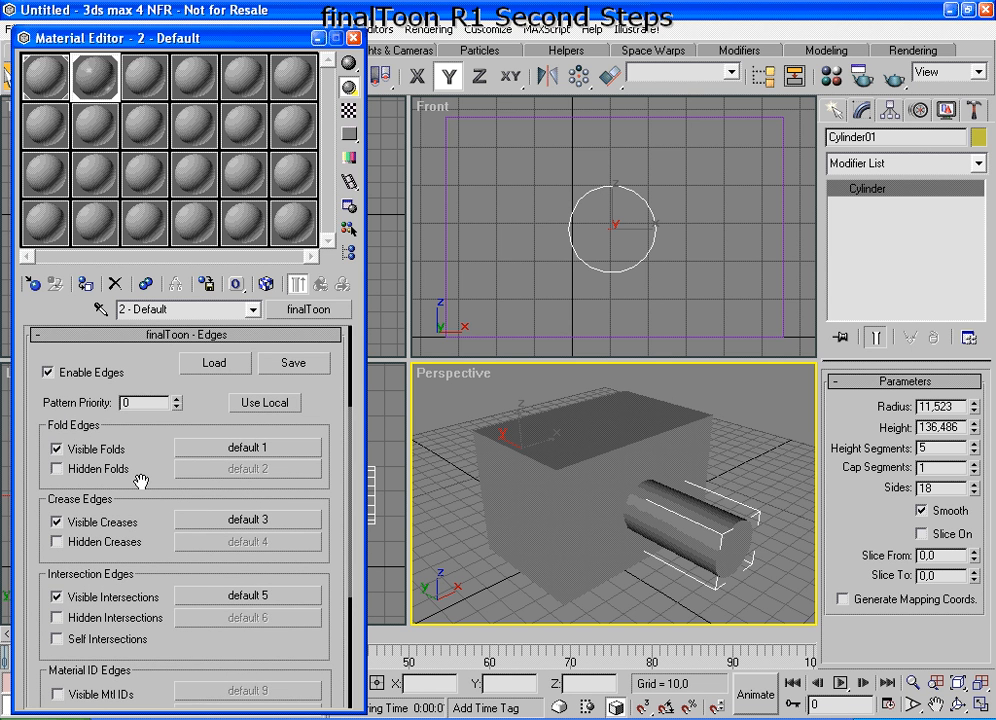
# Step: Expand the cylinder material's Blinn basic parameters and set its diffuse color to purple, with red 77, green 0 and blue 235
pyautogui.moveTo(111, 369); pyautogui.dragTo(158, 532)
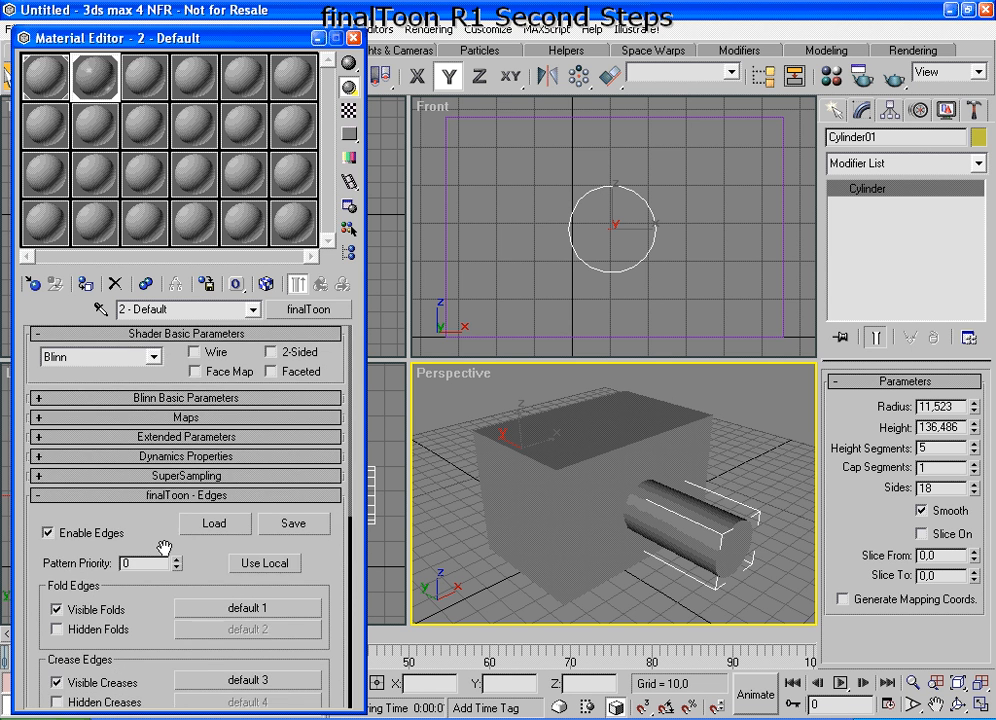
pyautogui.click(147, 398)
pyautogui.click(128, 452)
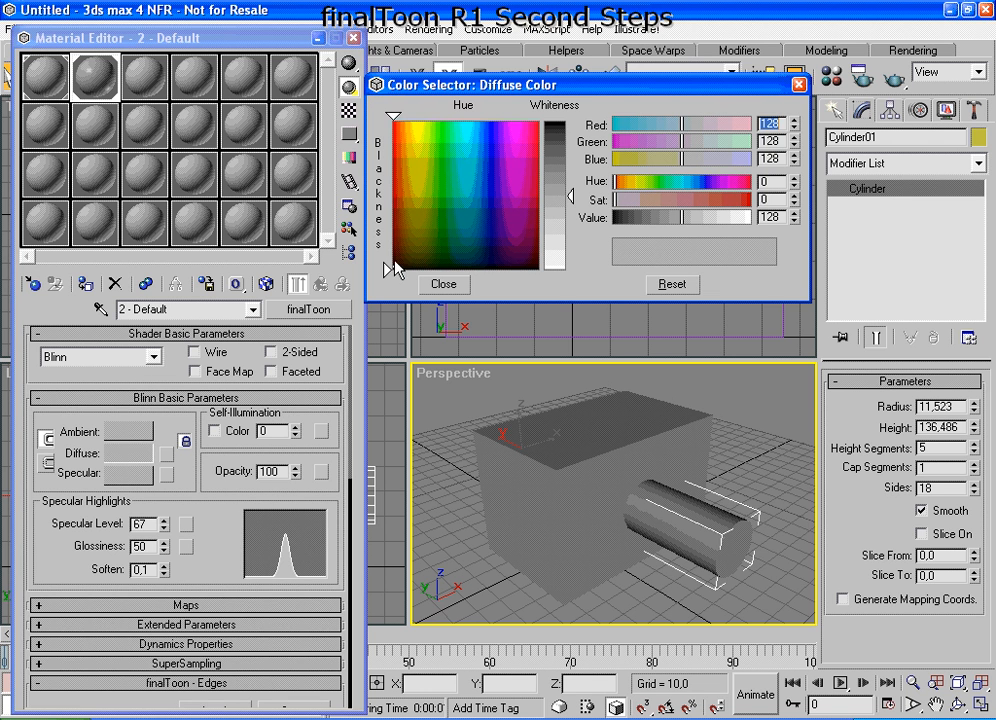
pyautogui.click(497, 133)
pyautogui.moveTo(555, 145); pyautogui.dragTo(551, 125)
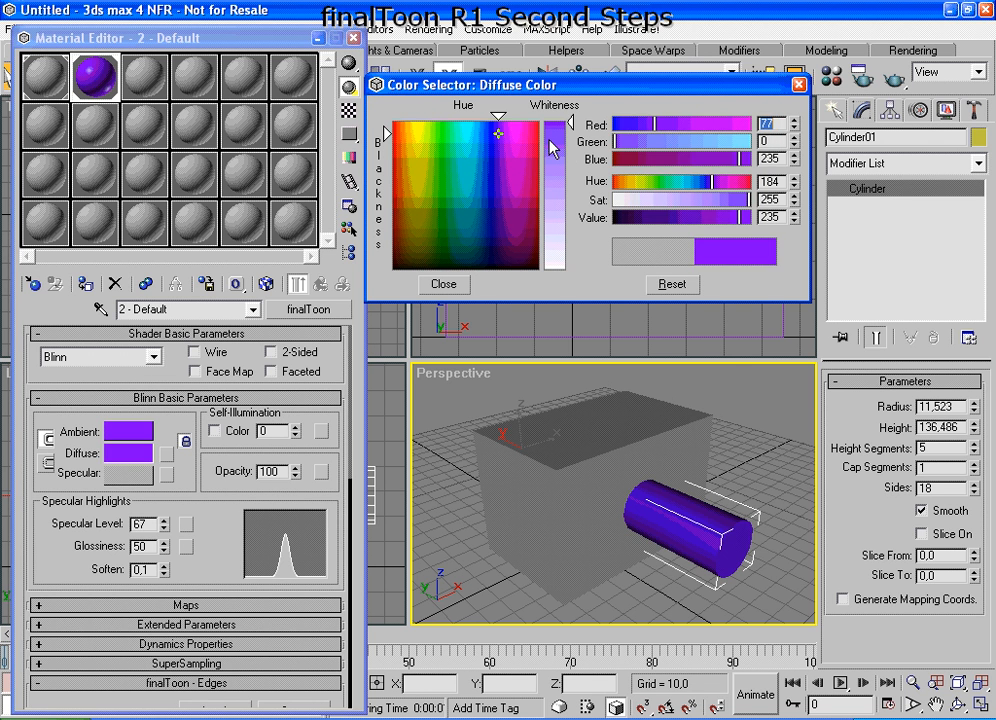
pyautogui.click(442, 285)
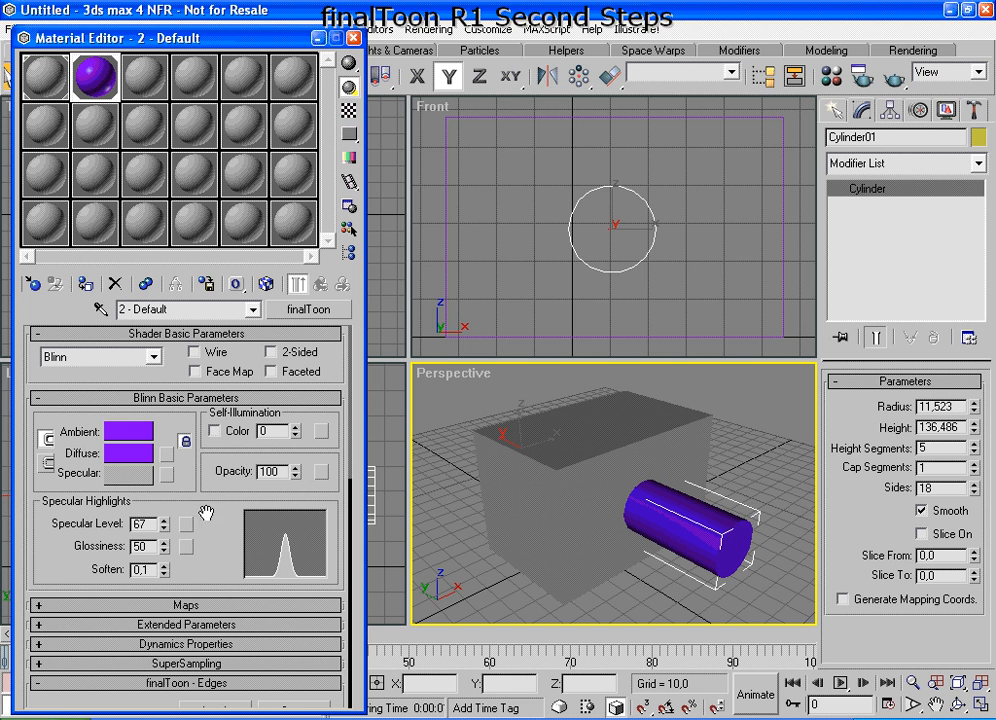
# Step: Change the cylinder material's diffuse color to a bright yellow
pyautogui.click(128, 453)
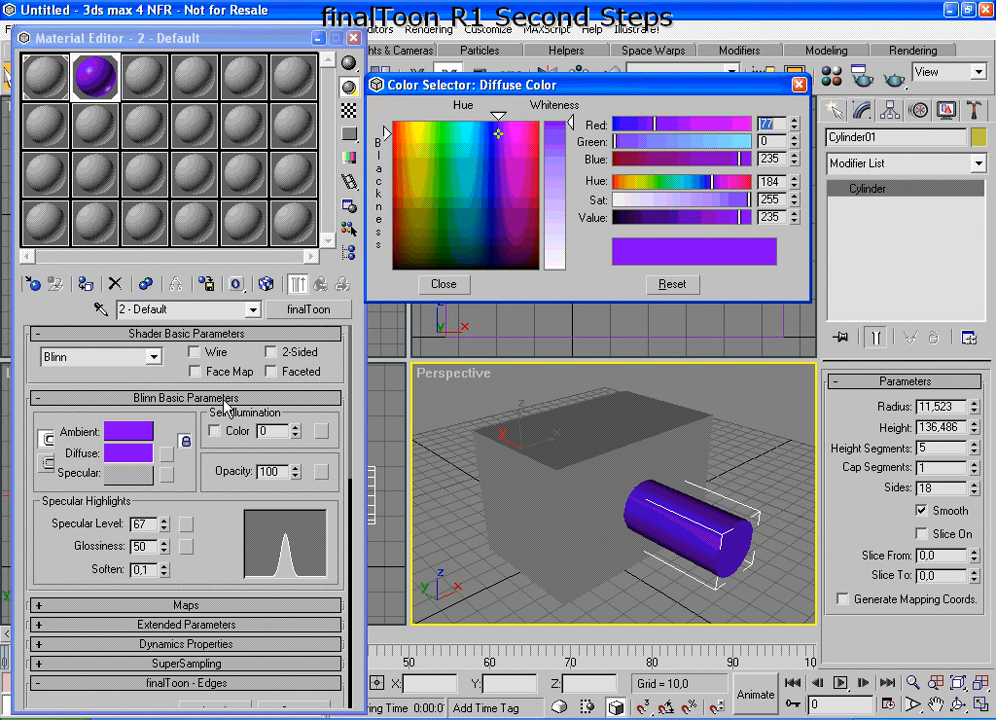
pyautogui.click(418, 127)
pyautogui.click(443, 284)
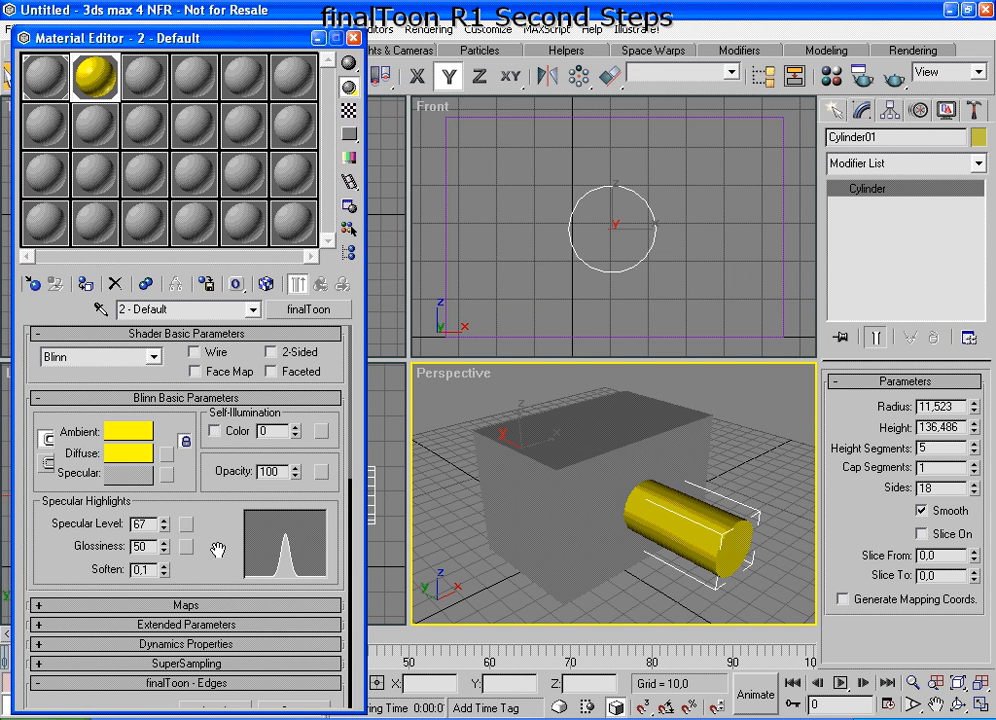
# Step: Render the Perspective view and examine the edge lines drawn on the yellow cylinder
pyautogui.moveTo(218, 549); pyautogui.dragTo(203, 102)
pyautogui.moveTo(157, 397); pyautogui.dragTo(165, 440)
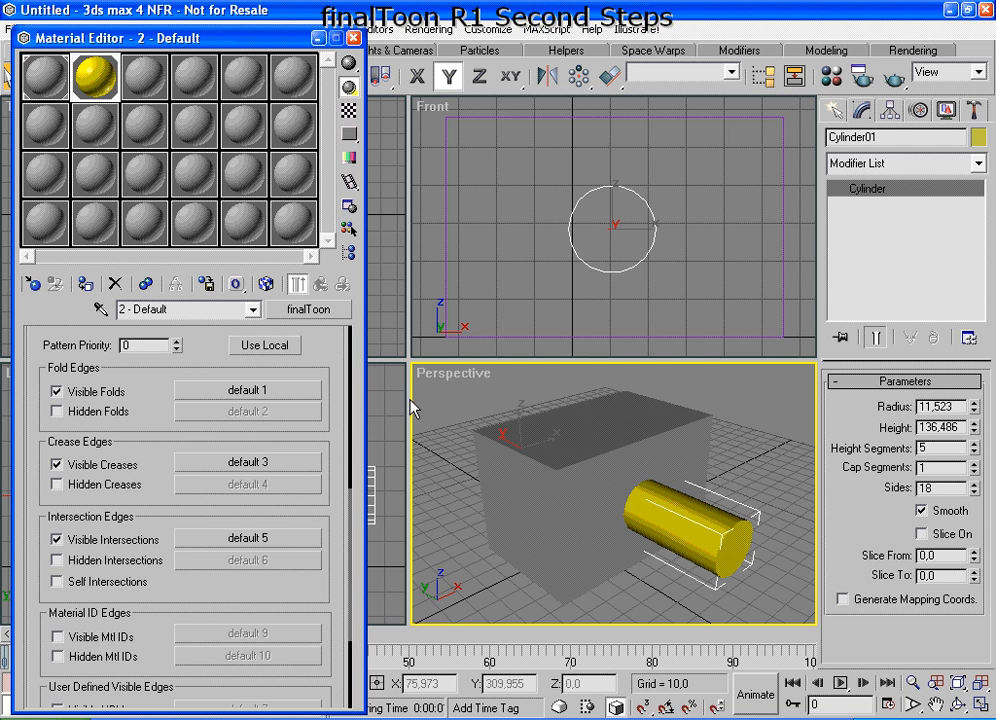
pyautogui.click(891, 75)
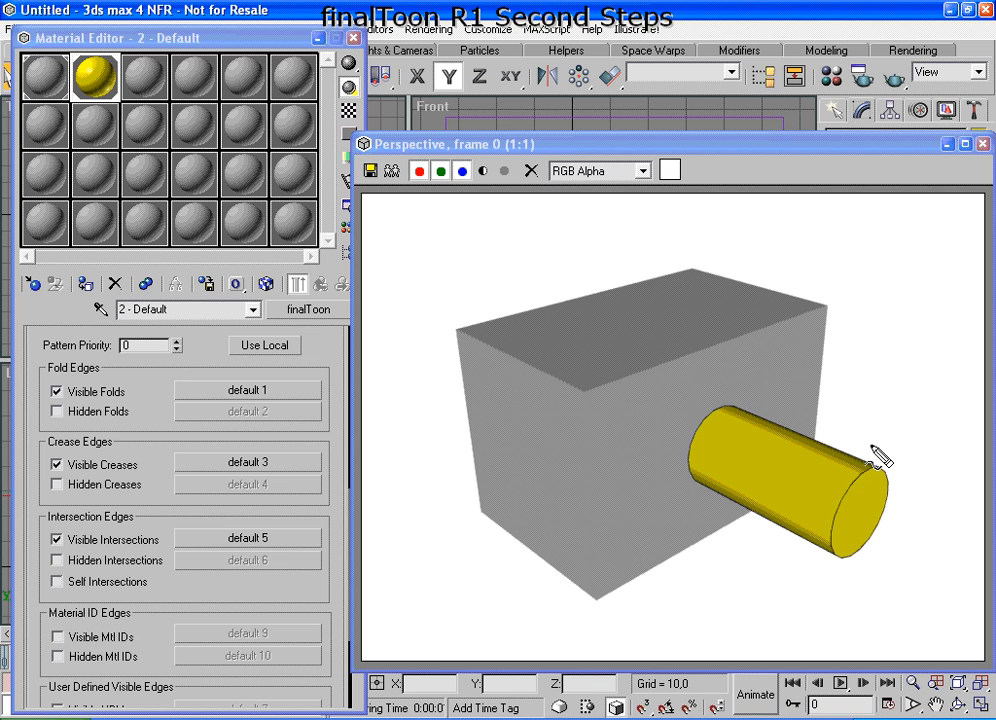
pyautogui.moveTo(866, 442)
pyautogui.mouseDown()
pyautogui.moveTo(906, 464)
pyautogui.moveTo(842, 421)
pyautogui.mouseUp()
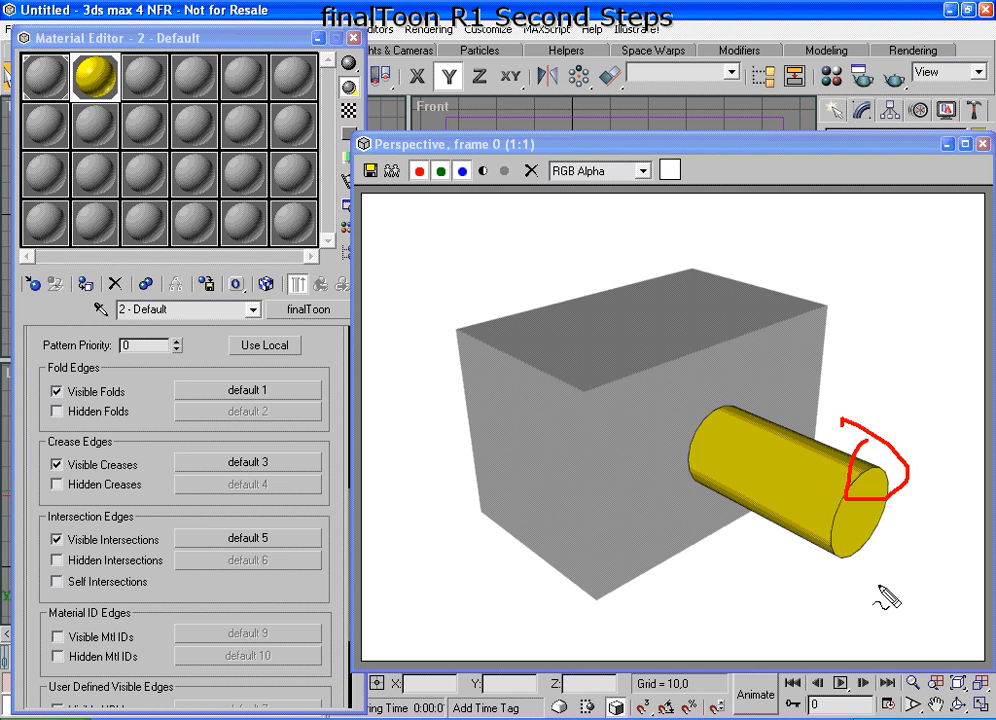
pyautogui.moveTo(697, 416); pyautogui.dragTo(705, 446)
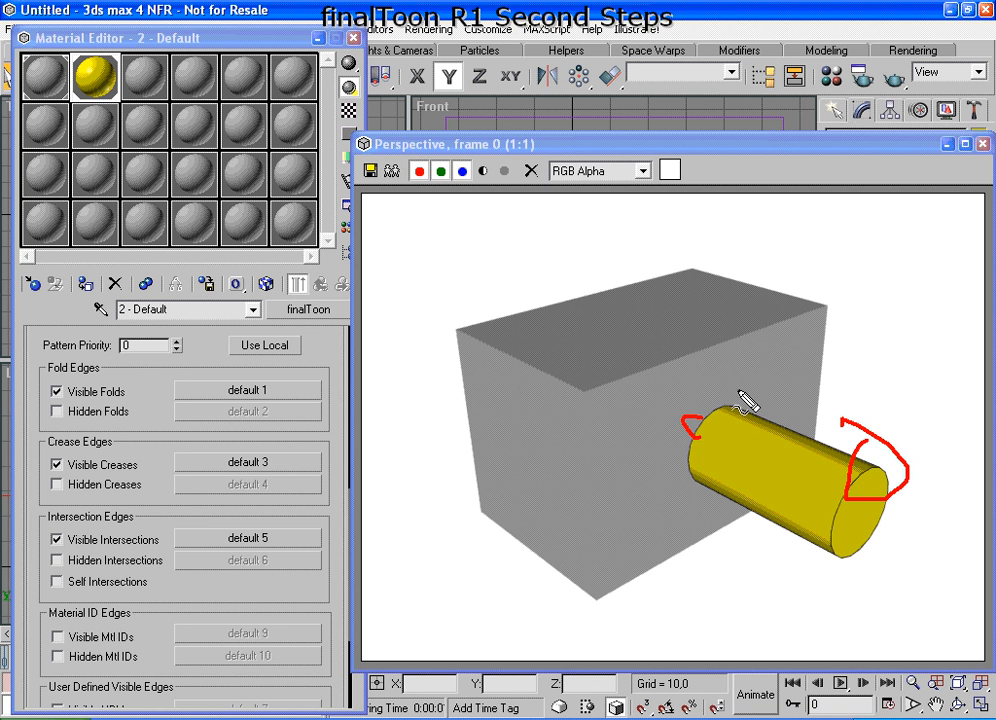
pyautogui.moveTo(737, 398); pyautogui.dragTo(731, 419)
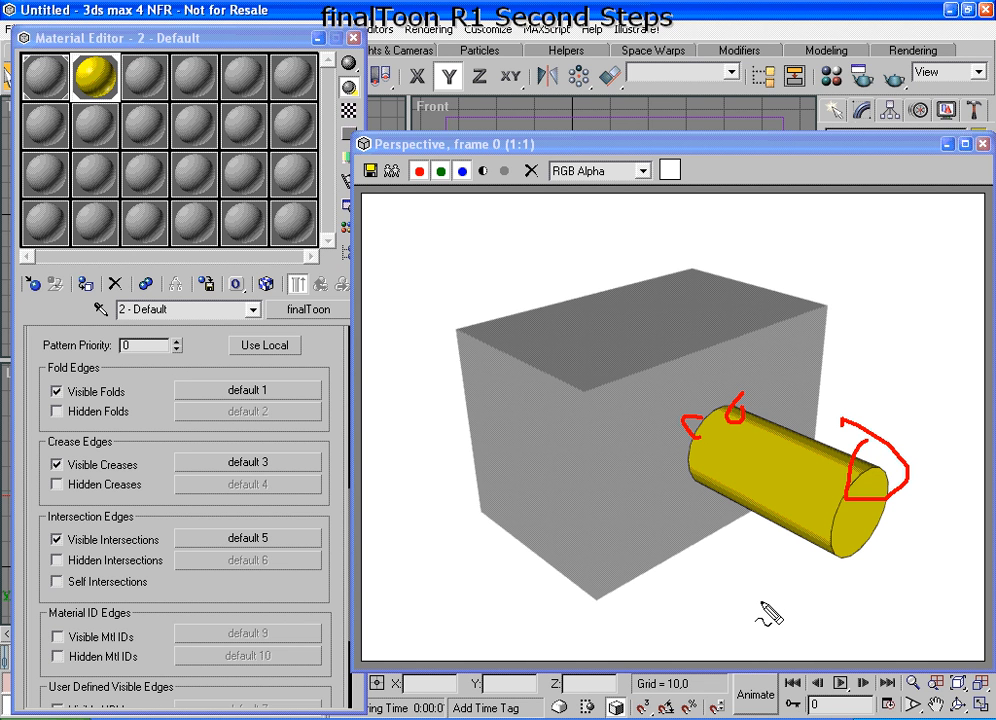
pyautogui.press('Escape')
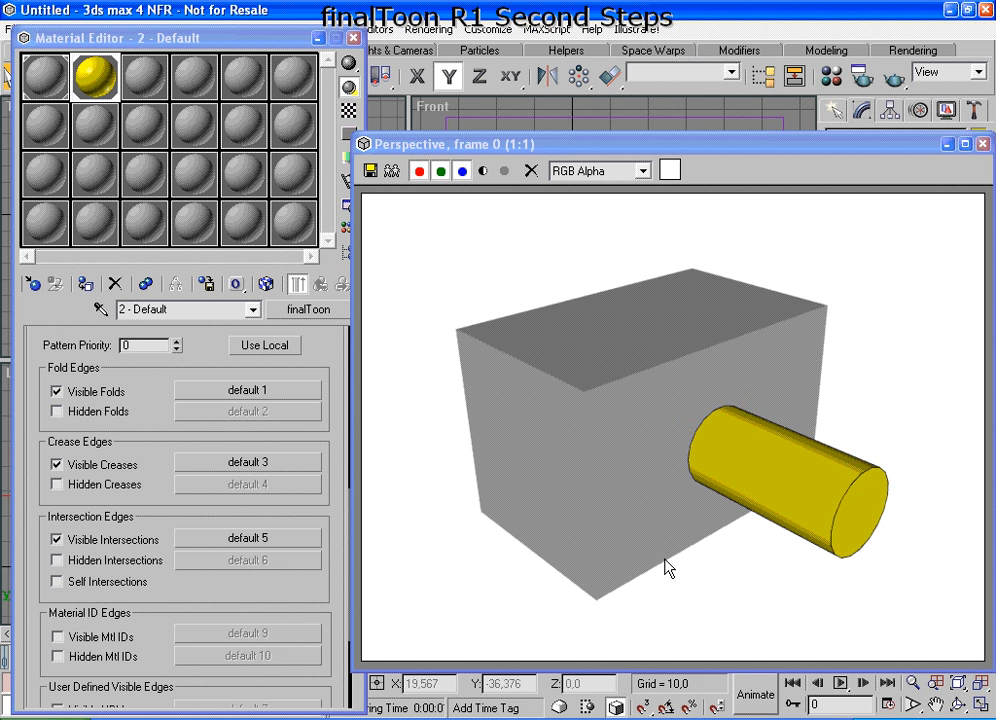
# Step: Set the thickness of the cylinder material's visible folds line style to 2,0
pyautogui.click(238, 393)
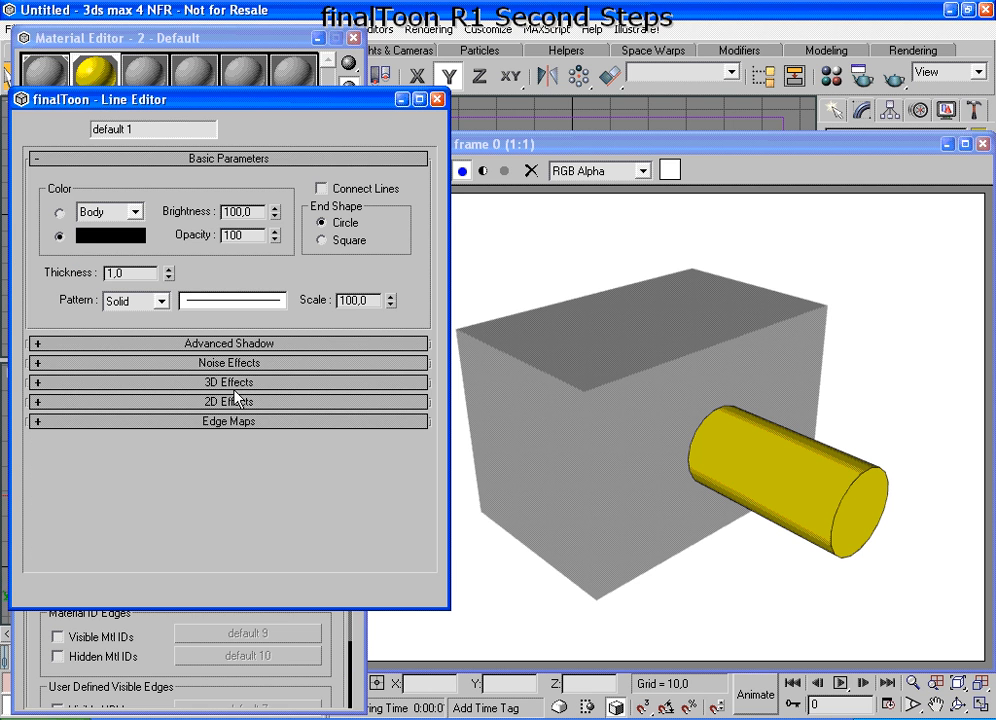
pyautogui.moveTo(141, 272); pyautogui.dragTo(108, 273)
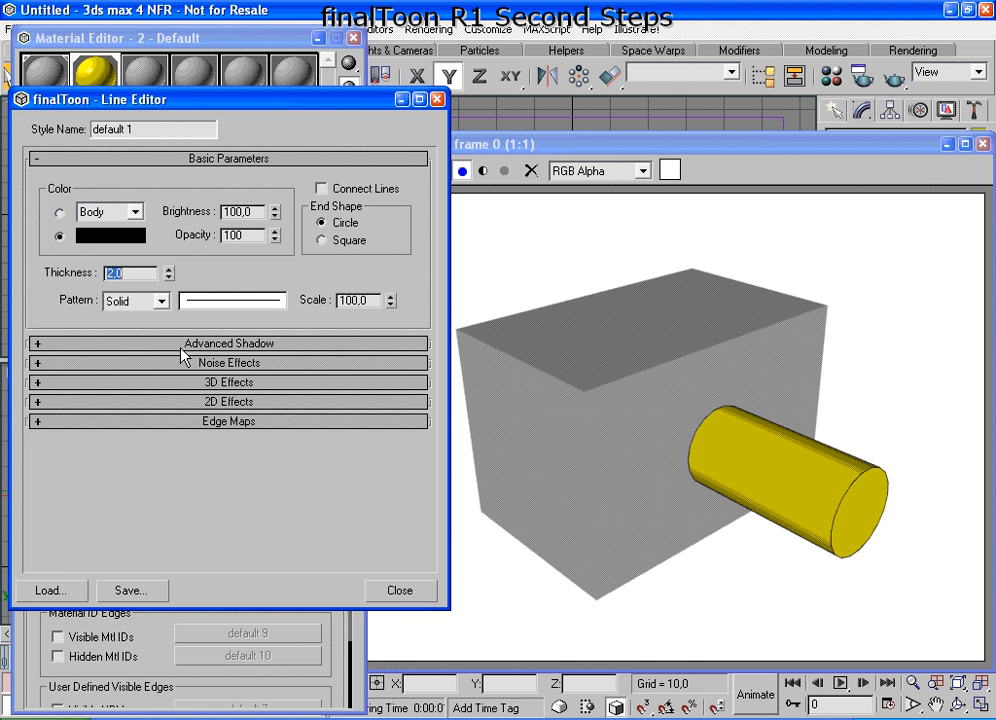
pyautogui.click(398, 590)
# Step: Copy the visible folds line style onto the visible creases and visible intersections as copies, and render the Perspective view
pyautogui.moveTo(200, 391); pyautogui.dragTo(228, 543)
pyautogui.click(184, 526)
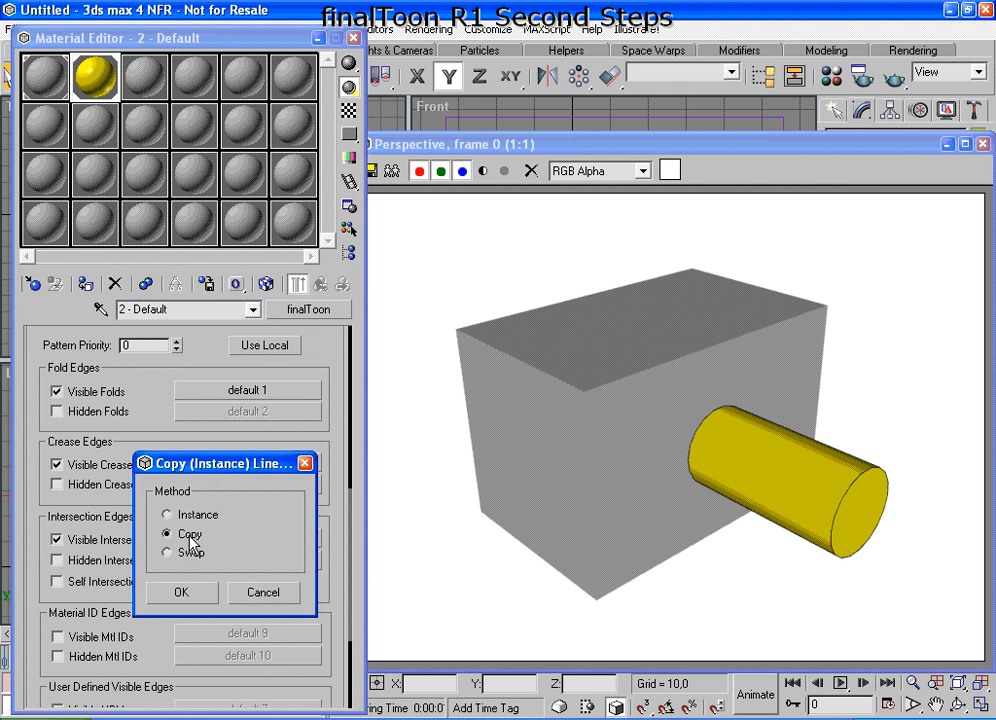
pyautogui.click(181, 592)
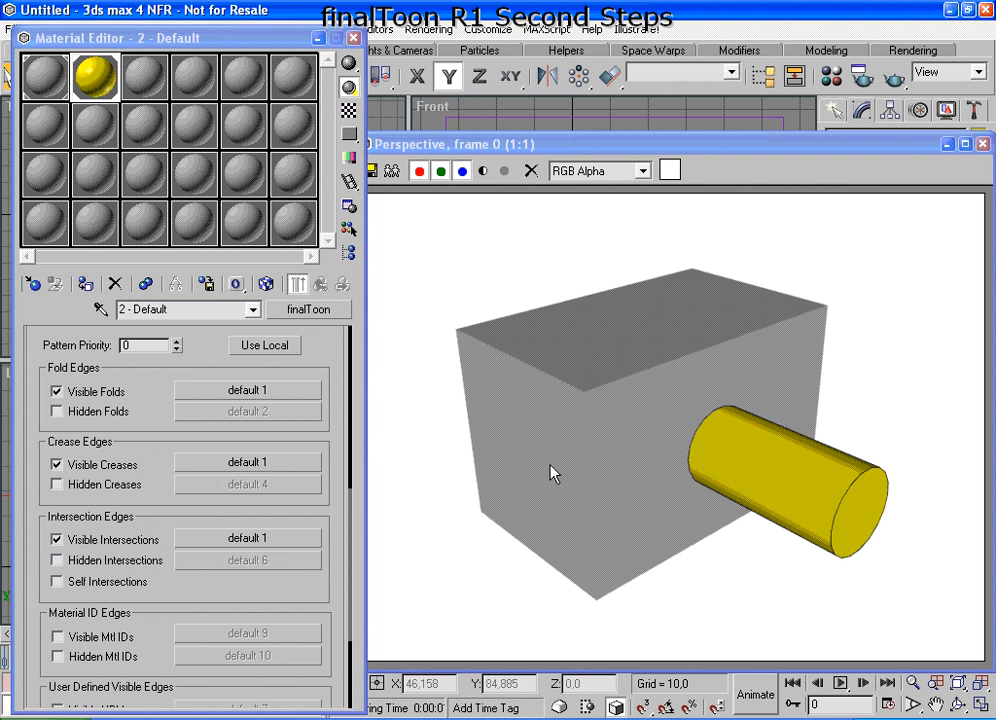
pyautogui.click(893, 76)
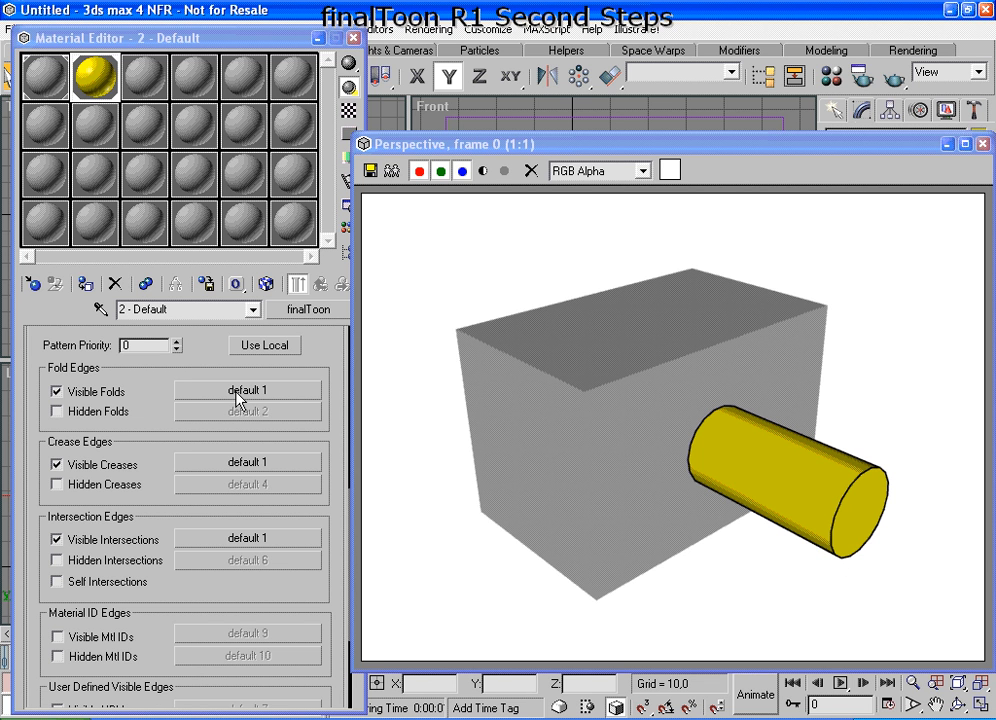
# Step: Try enabling hidden folds on the cylinder material, render to inspect the lines inside the box, and switch hidden folds off again
pyautogui.click(64, 412)
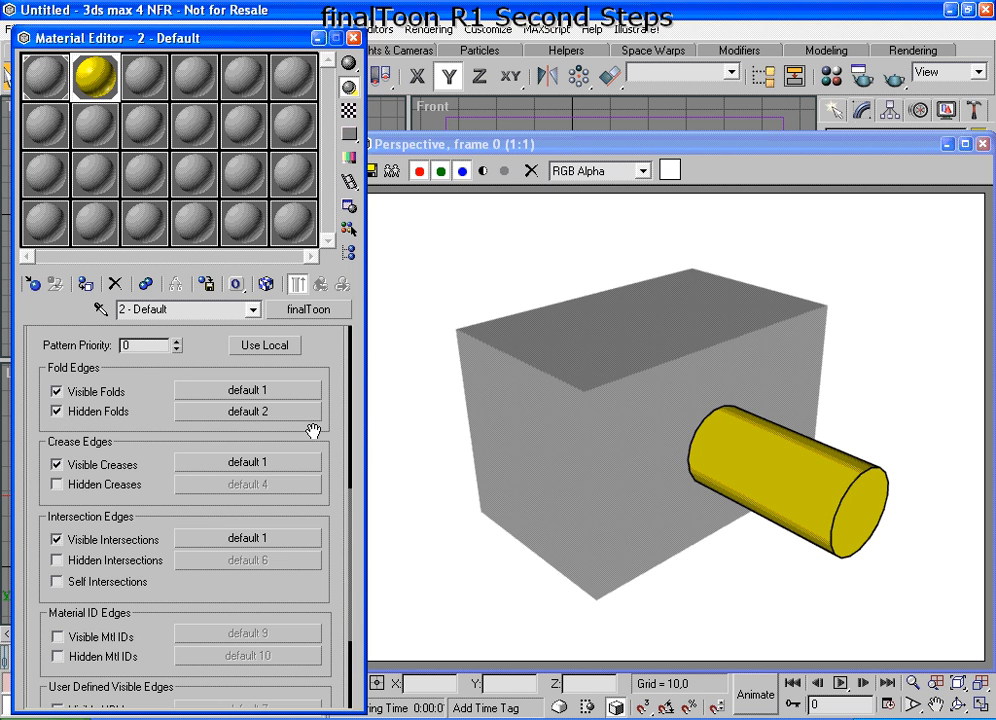
pyautogui.click(905, 77)
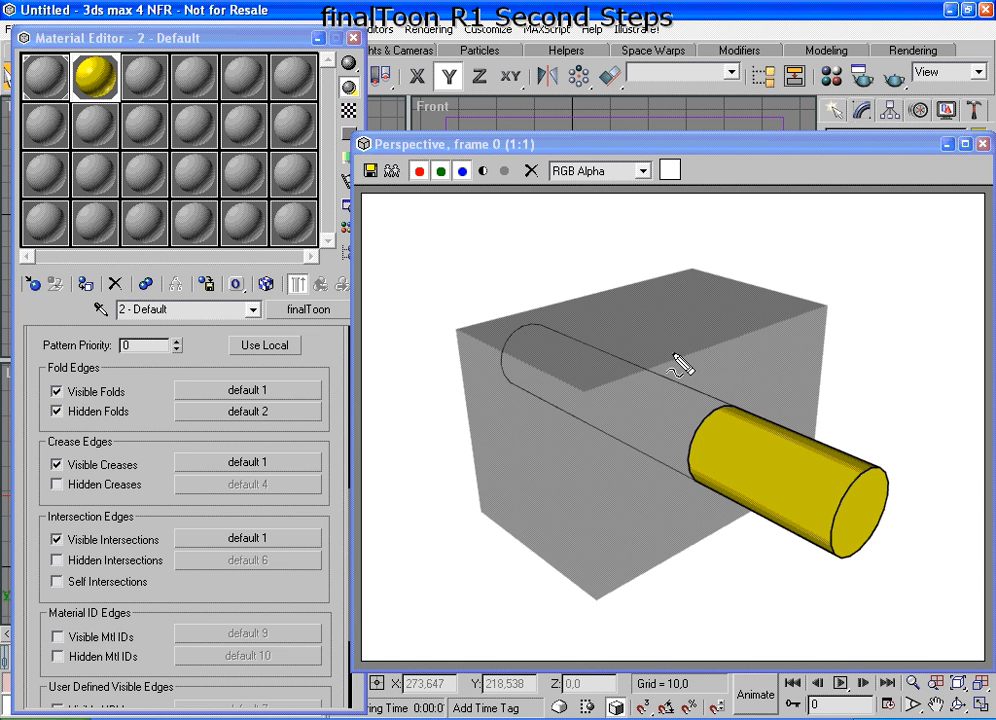
pyautogui.moveTo(665, 352)
pyautogui.mouseDown()
pyautogui.moveTo(705, 350)
pyautogui.moveTo(625, 315)
pyautogui.mouseUp()
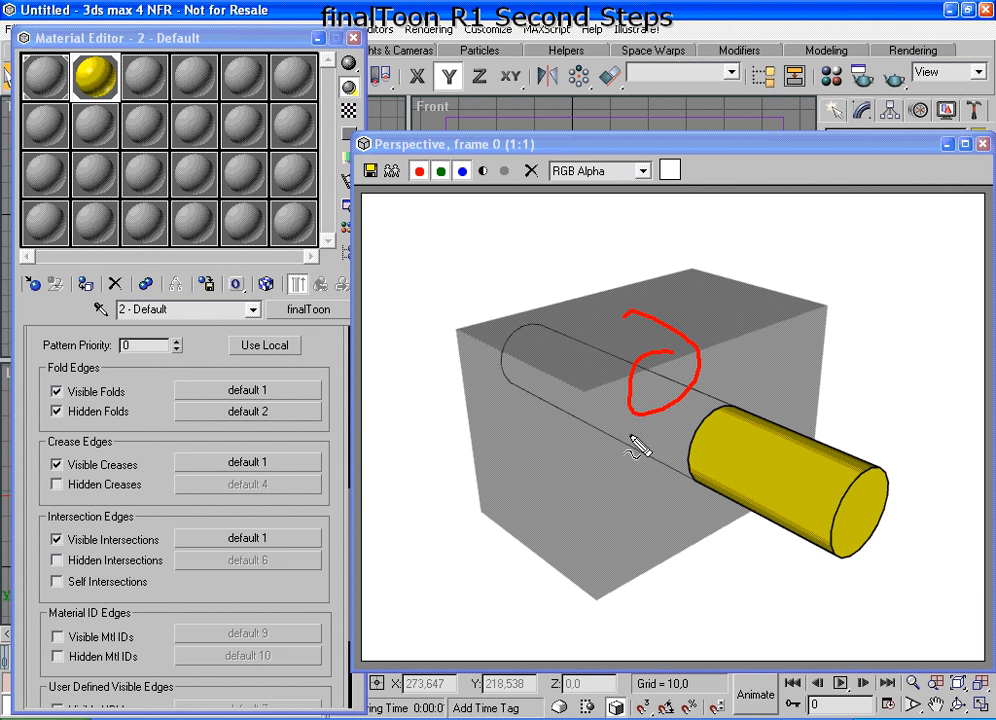
pyautogui.moveTo(636, 440); pyautogui.dragTo(640, 422)
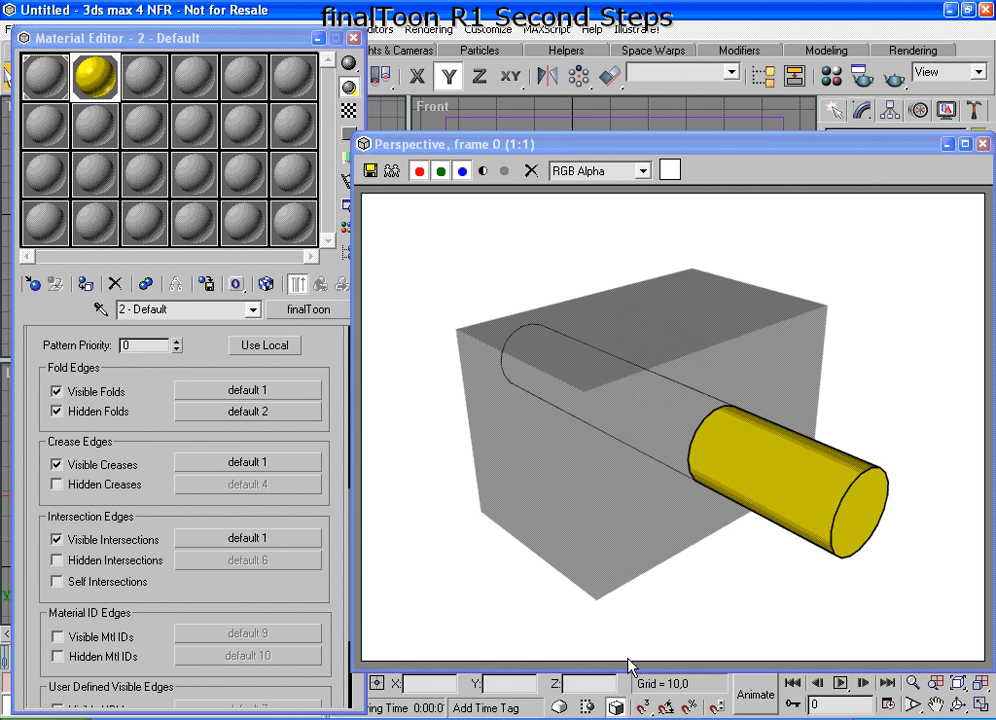
pyautogui.click(62, 411)
# Step: Change the 1 - Default material from the Standard type to finalToon
pyautogui.scroll(5, 144, 378)
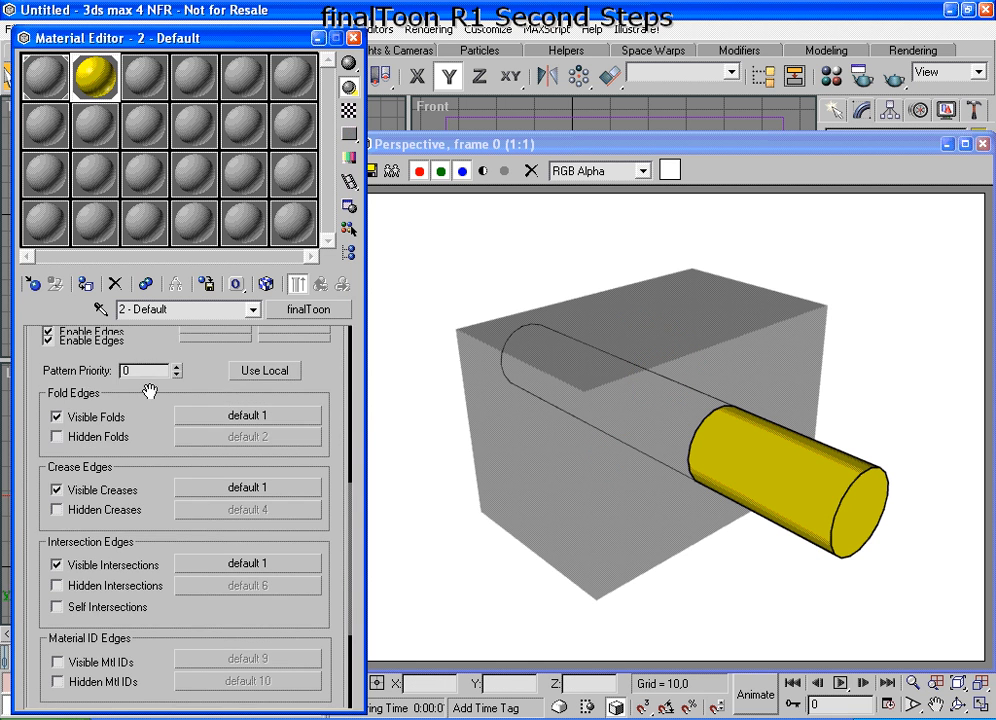
pyautogui.scroll(5, 155, 445)
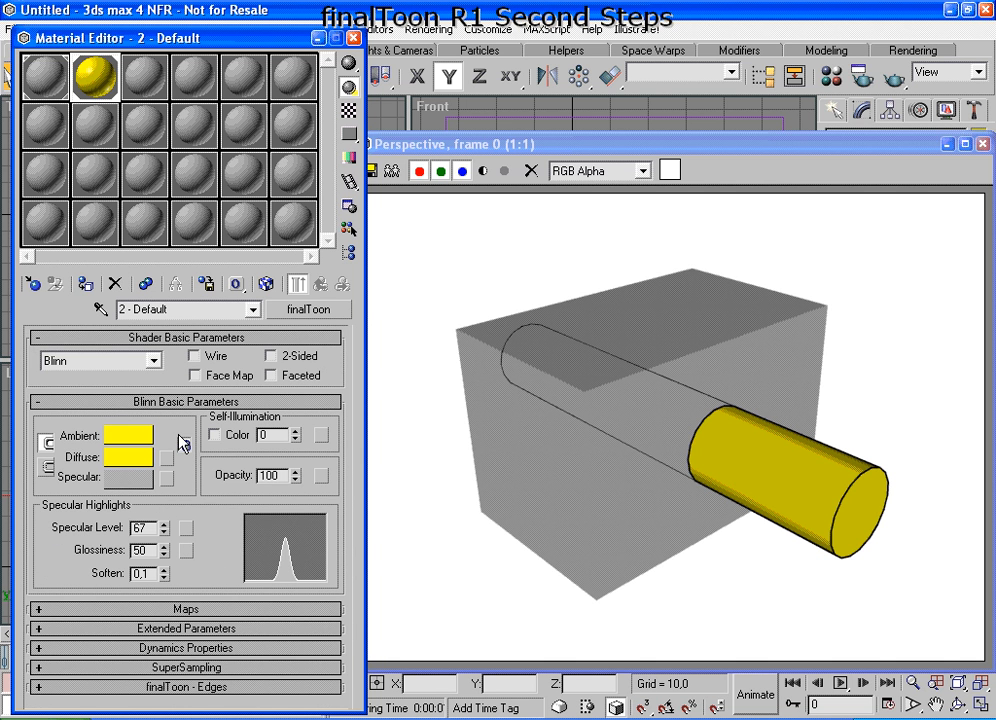
pyautogui.click(48, 78)
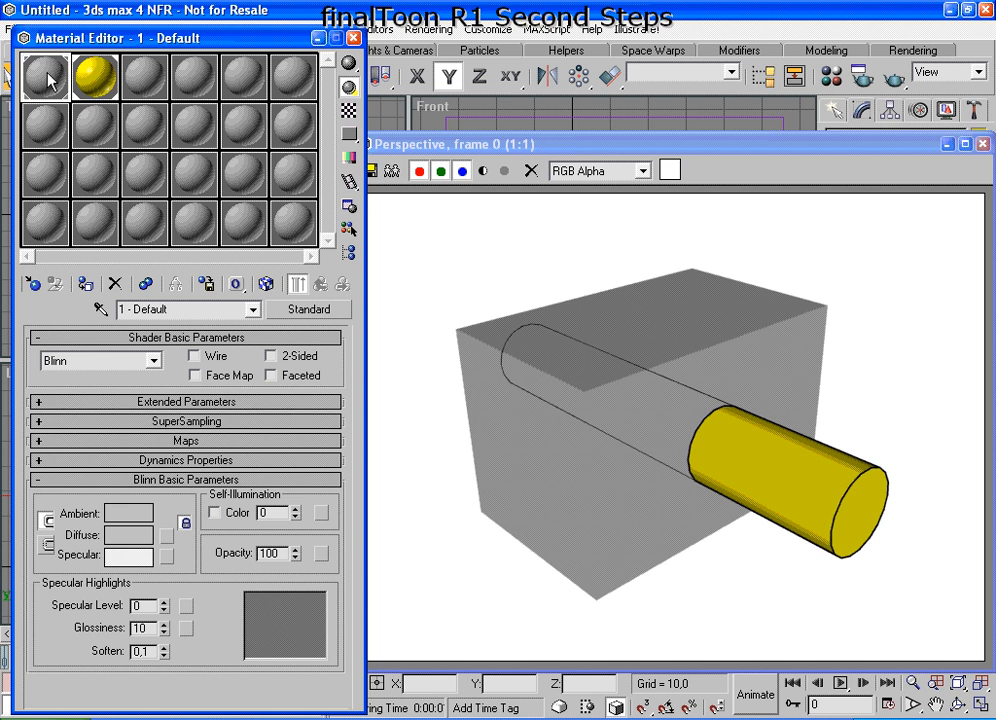
pyautogui.click(309, 309)
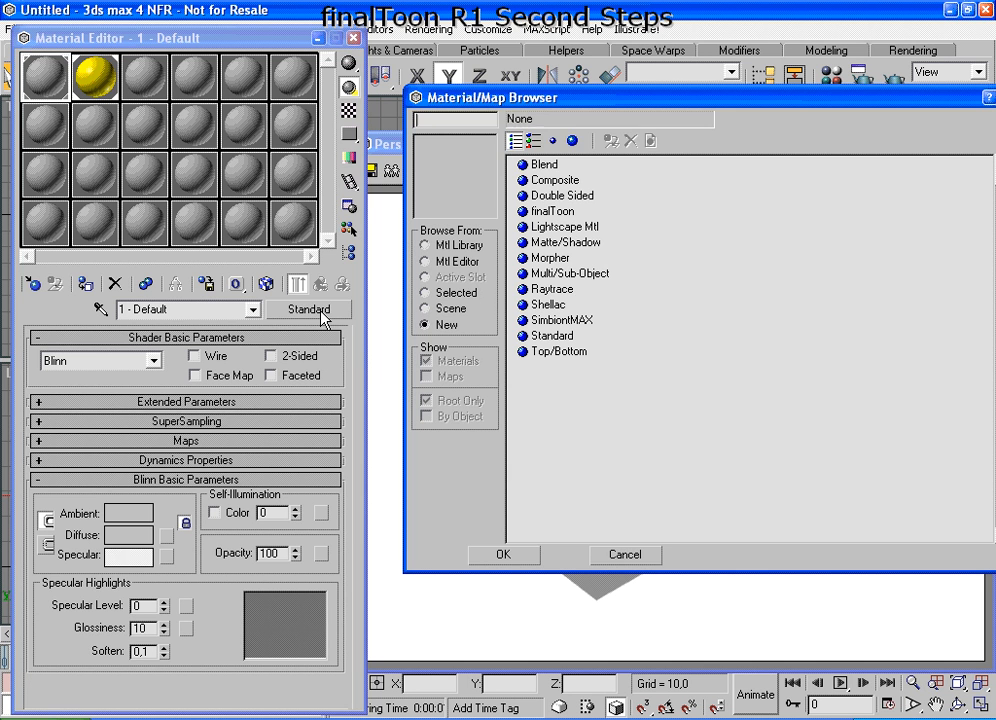
pyautogui.click(547, 211)
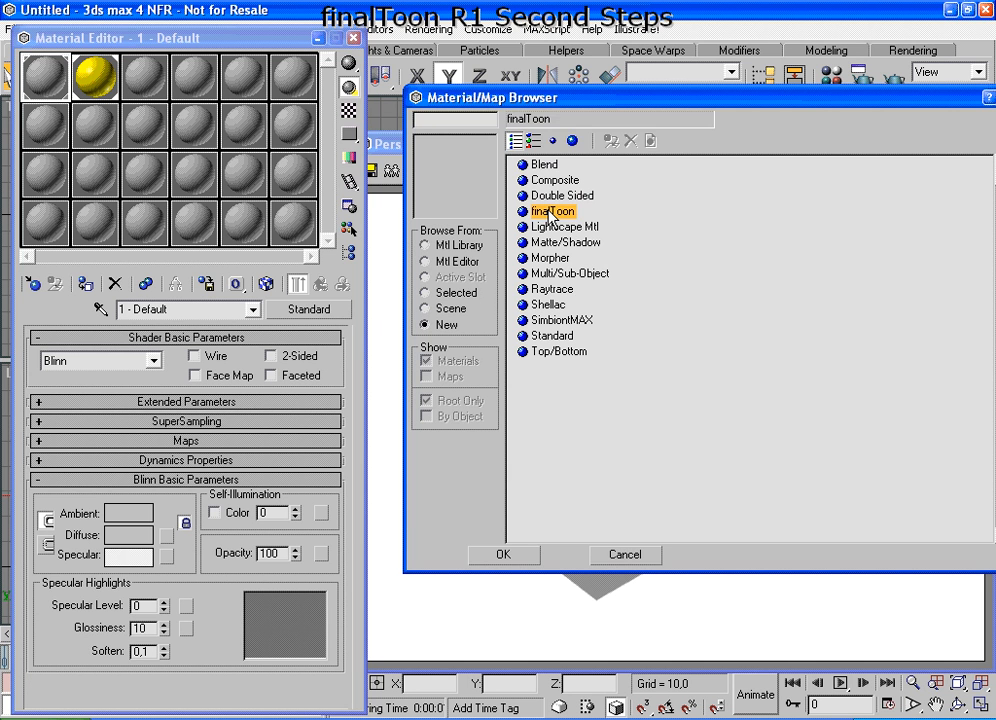
pyautogui.click(503, 555)
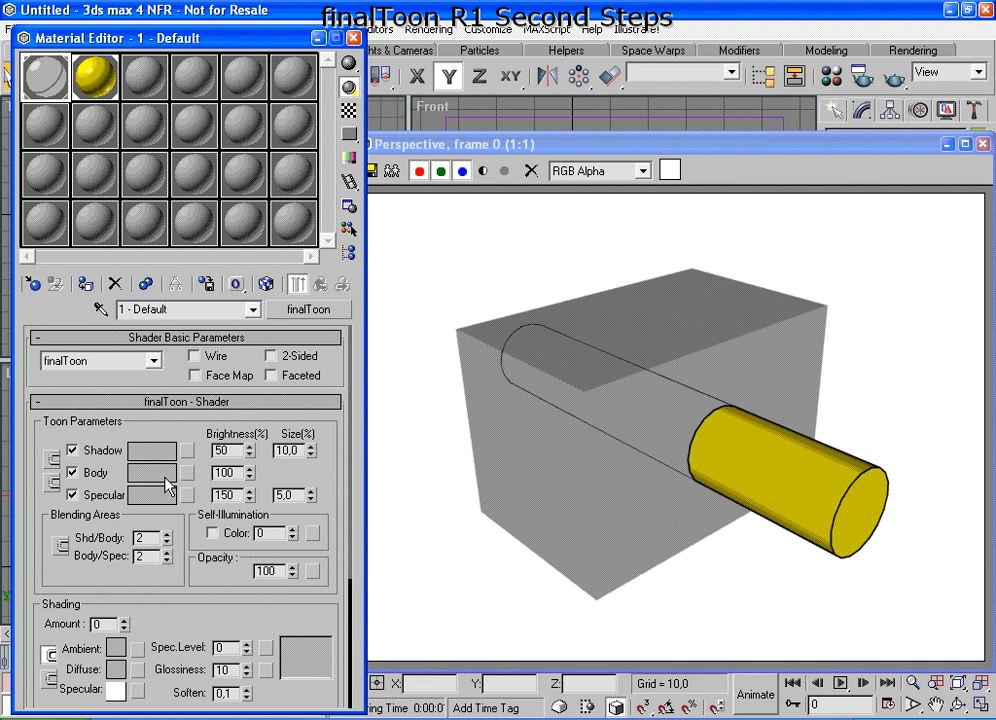
# Step: Expand the finalToon edge settings of the 1 - Default material and switch them to Use Local
pyautogui.moveTo(25, 352)
pyautogui.mouseDown()
pyautogui.moveTo(45, 382)
pyautogui.moveTo(165, 358)
pyautogui.moveTo(22, 375)
pyautogui.mouseUp()
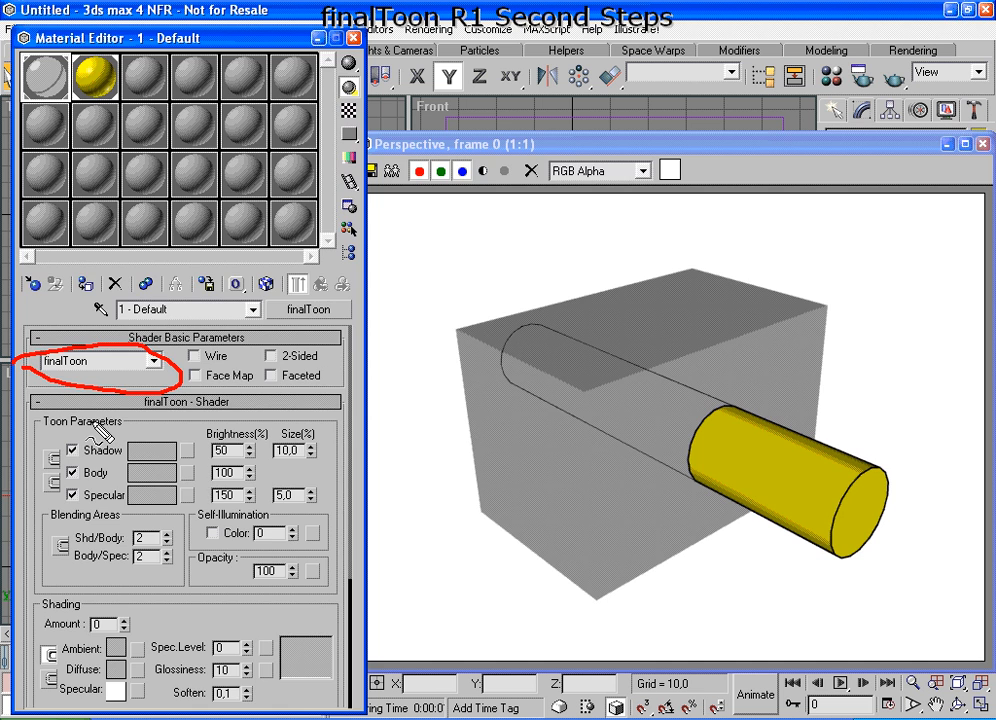
pyautogui.press('Escape')
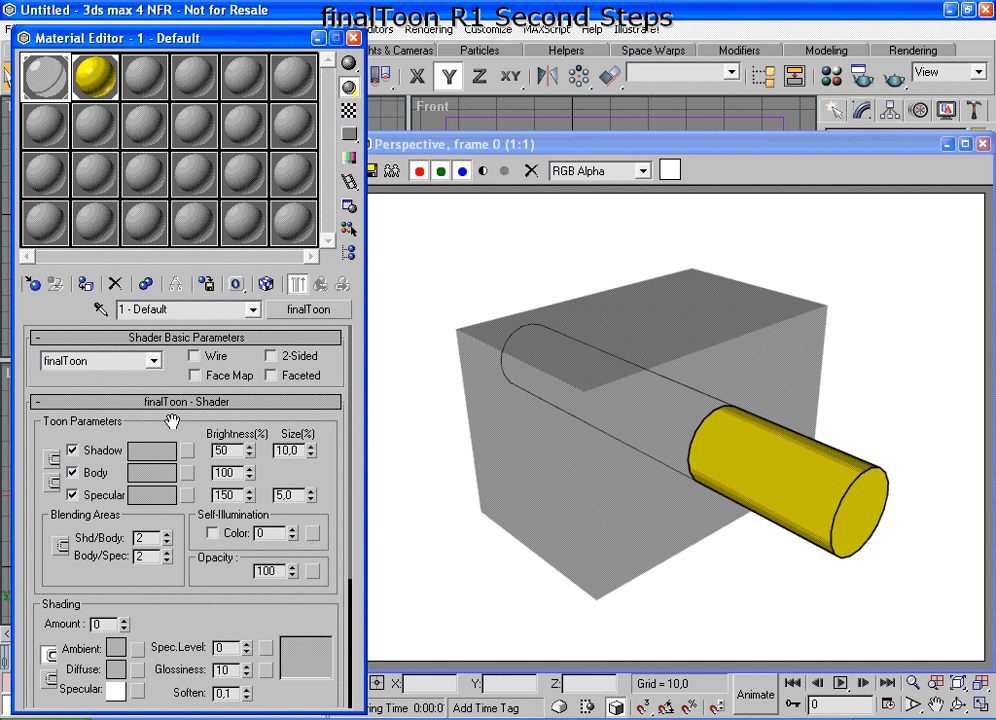
pyautogui.moveTo(172, 418); pyautogui.dragTo(173, 363)
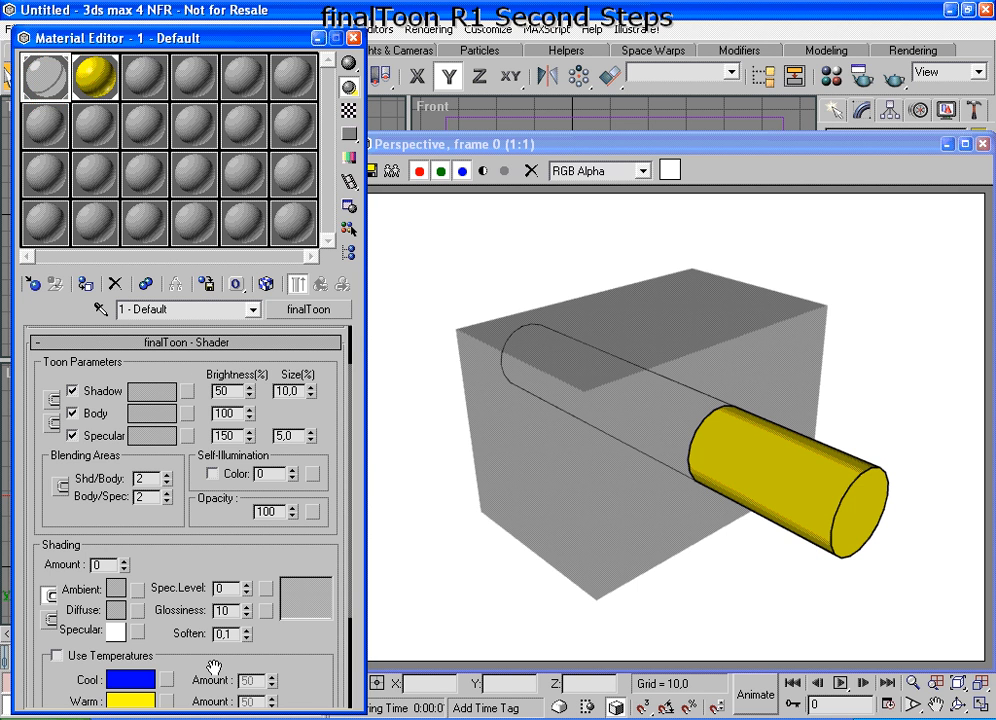
pyautogui.moveTo(211, 544); pyautogui.dragTo(198, 425)
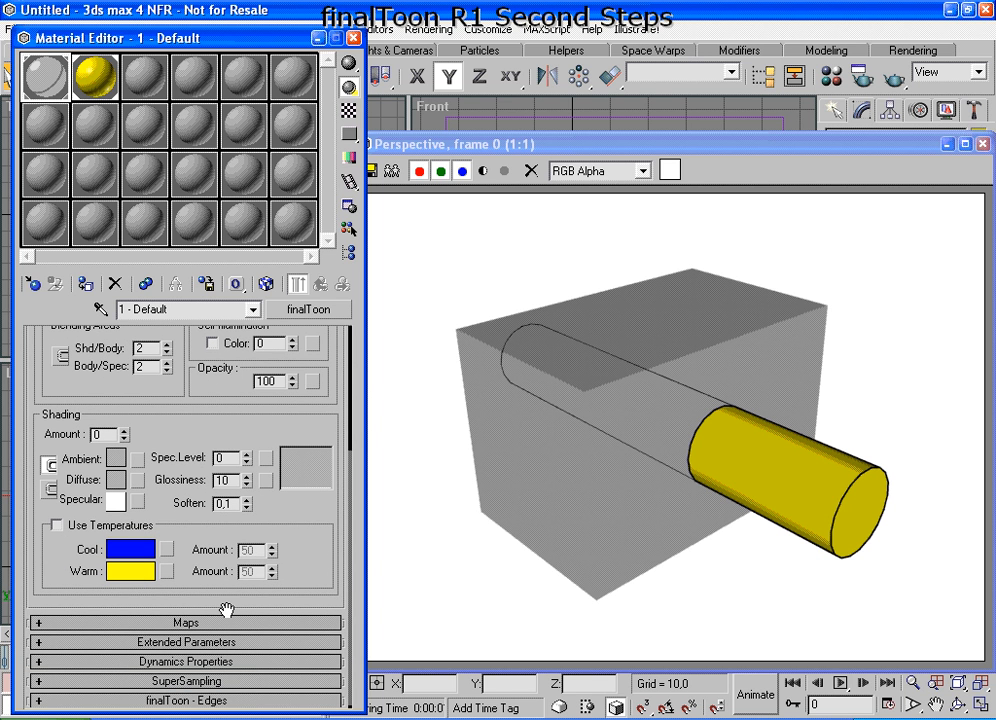
pyautogui.click(200, 701)
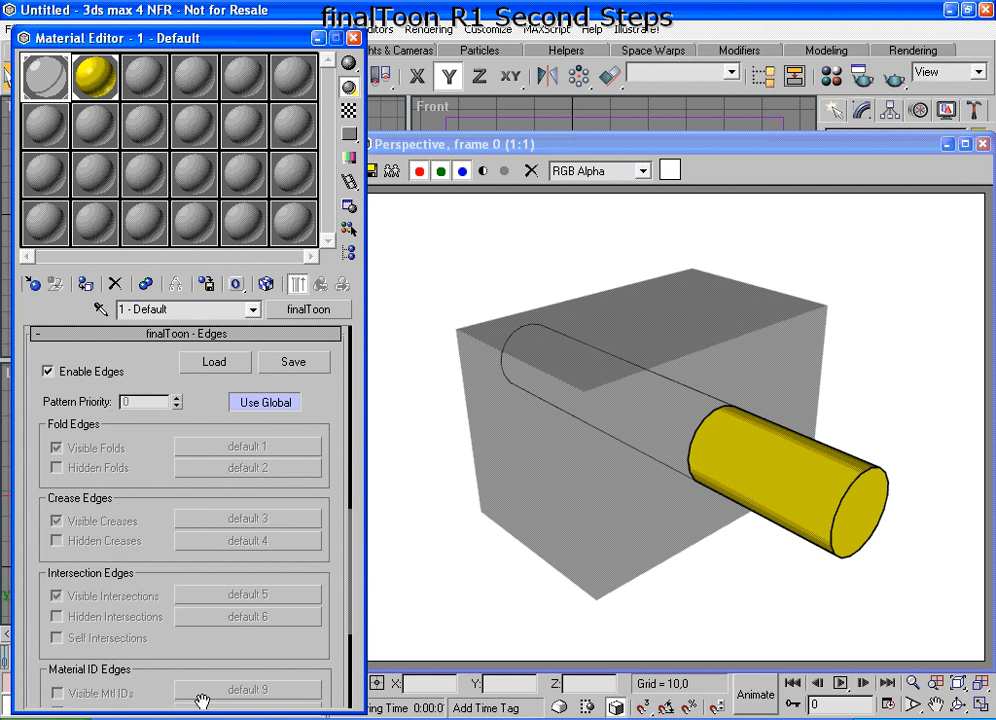
pyautogui.click(280, 410)
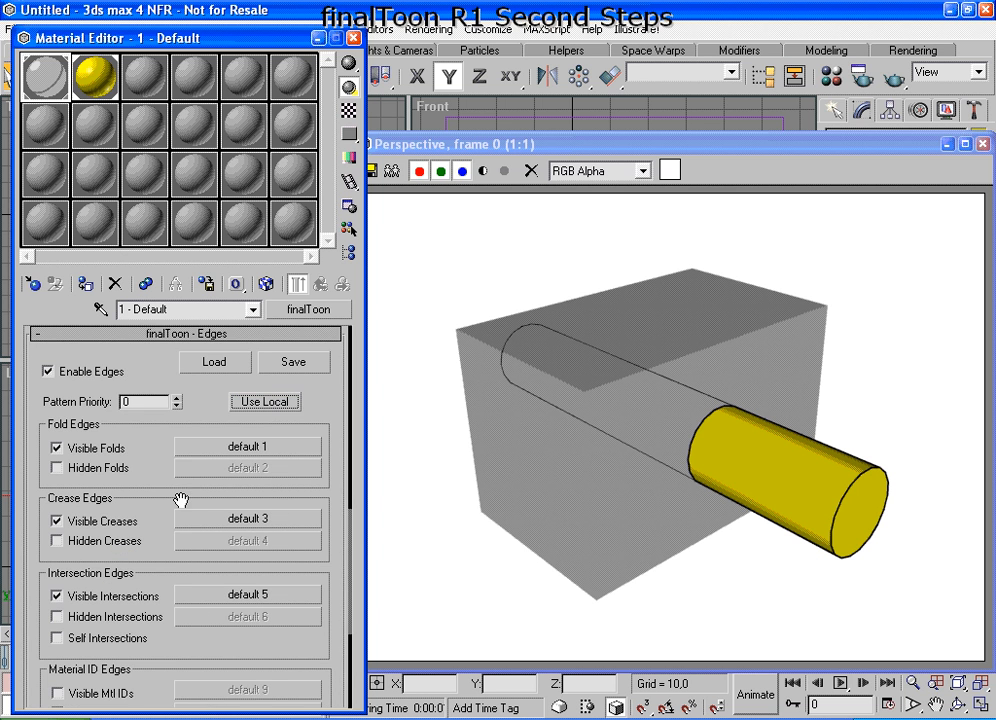
# Step: Assign the 1 - Default material's visible folds line style to the other visible edge types as instances
pyautogui.moveTo(167, 471); pyautogui.dragTo(185, 540)
pyautogui.click(127, 439)
pyautogui.click(146, 517)
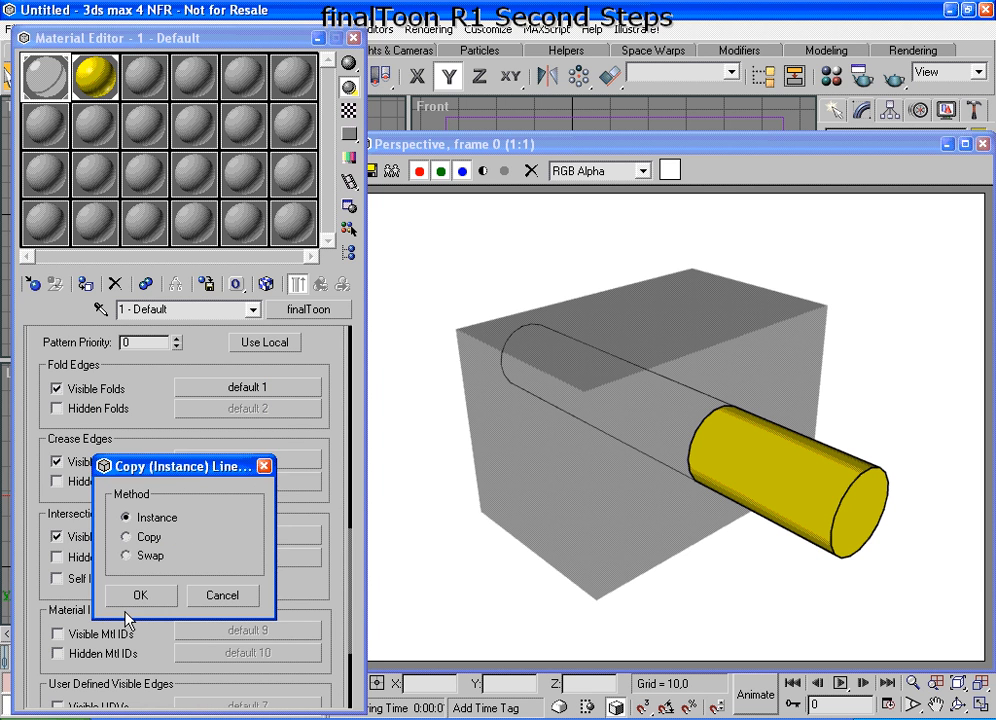
pyautogui.click(138, 596)
# Step: Change the line color of the 1 - Default material's visible folds style to blue
pyautogui.click(240, 388)
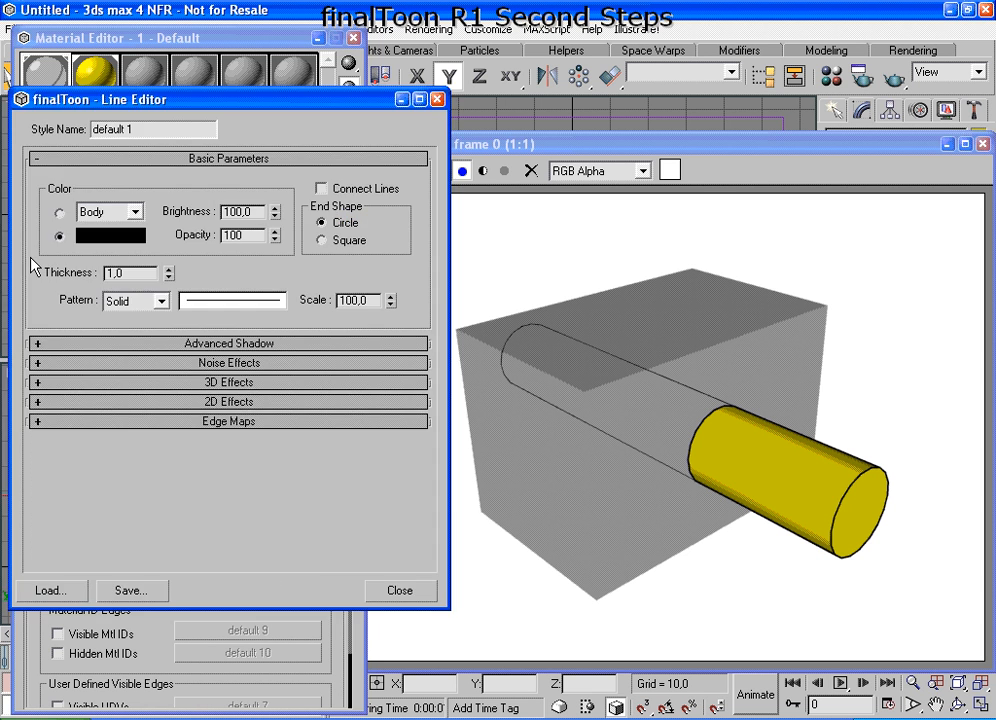
pyautogui.click(110, 236)
pyautogui.click(503, 133)
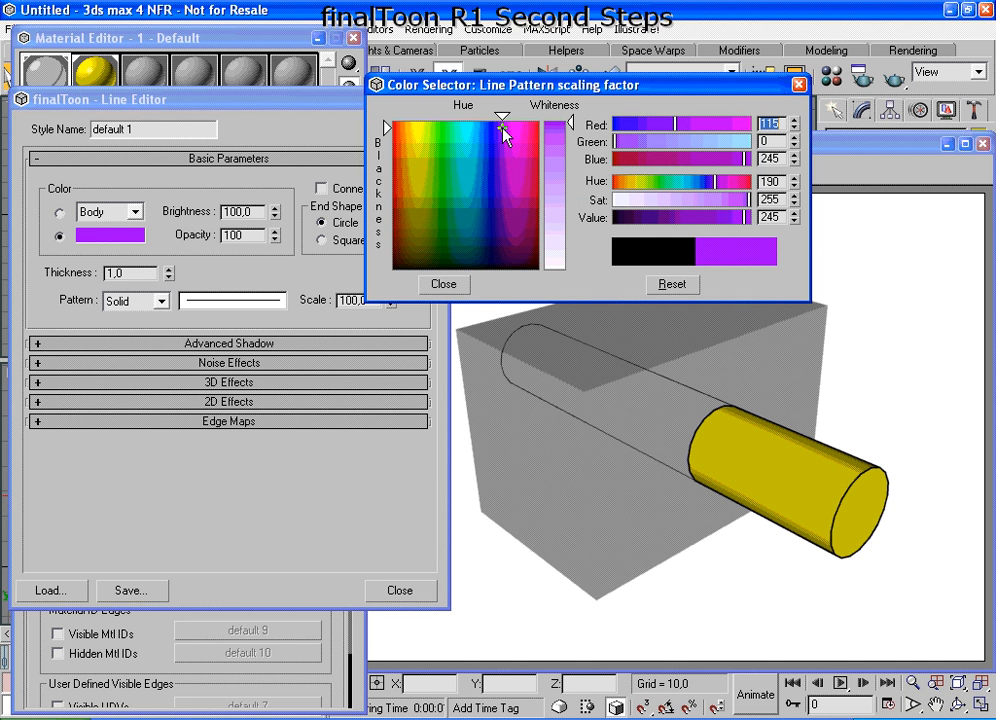
pyautogui.moveTo(697, 128); pyautogui.dragTo(619, 125)
pyautogui.click(443, 285)
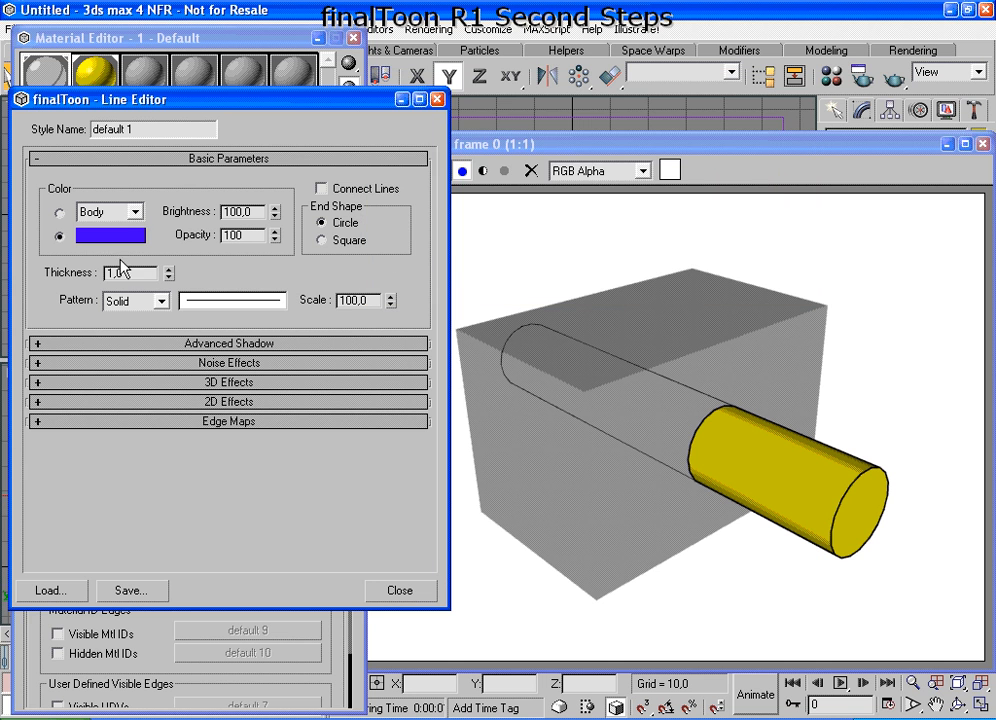
# Step: Set the line thickness of that visible folds style to 4 and render the perspective view
pyautogui.moveTo(124, 273); pyautogui.dragTo(95, 277)
pyautogui.write('4')
pyautogui.press('Return')
pyautogui.click(399, 591)
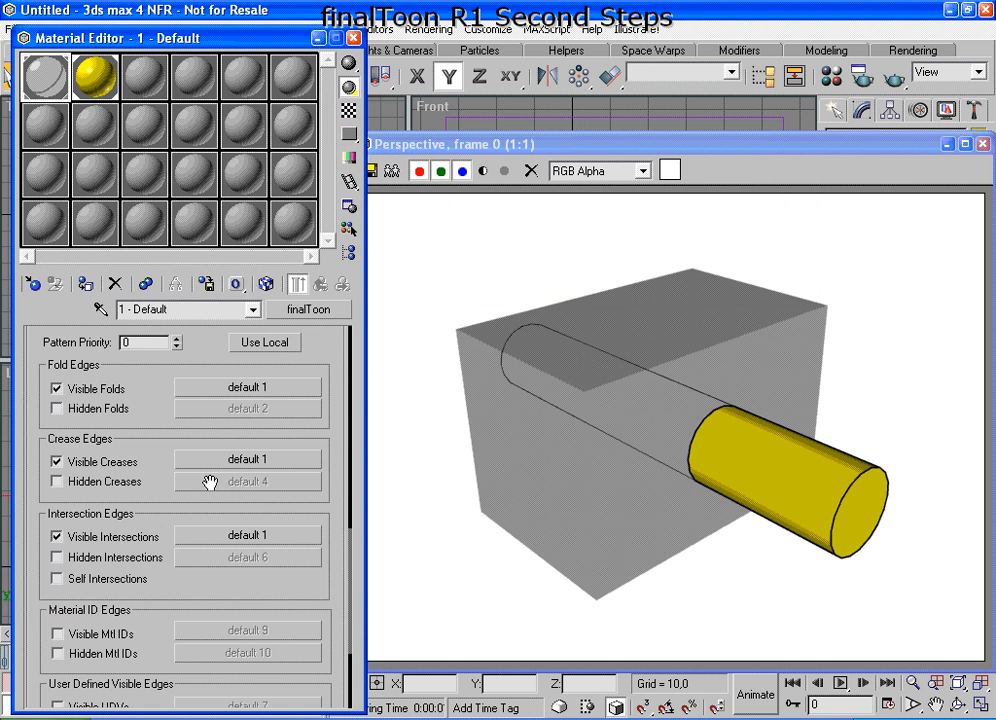
pyautogui.click(894, 77)
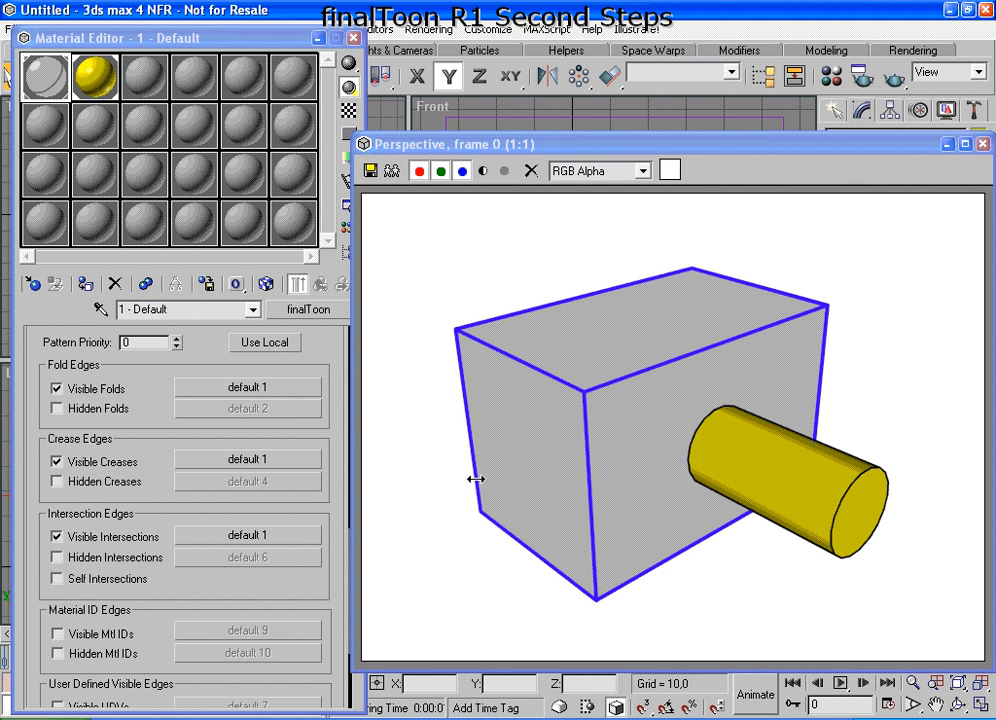
# Step: Compare the basic shader parameters of the 2 - Default and 1 - Default materials
pyautogui.click(83, 85)
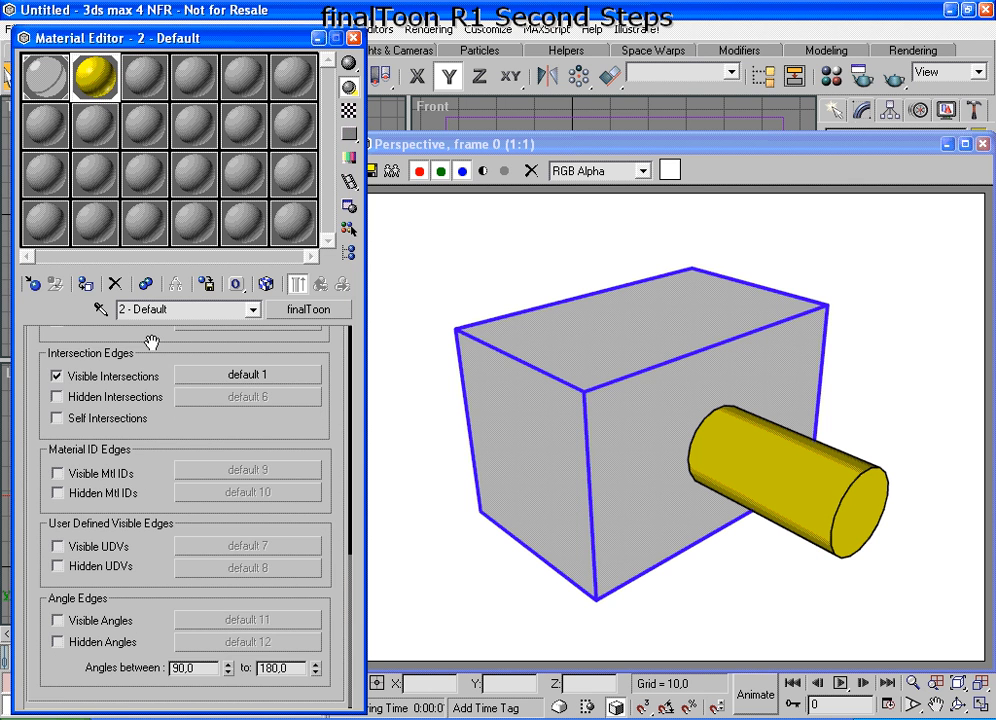
pyautogui.moveTo(196, 418); pyautogui.dragTo(207, 719)
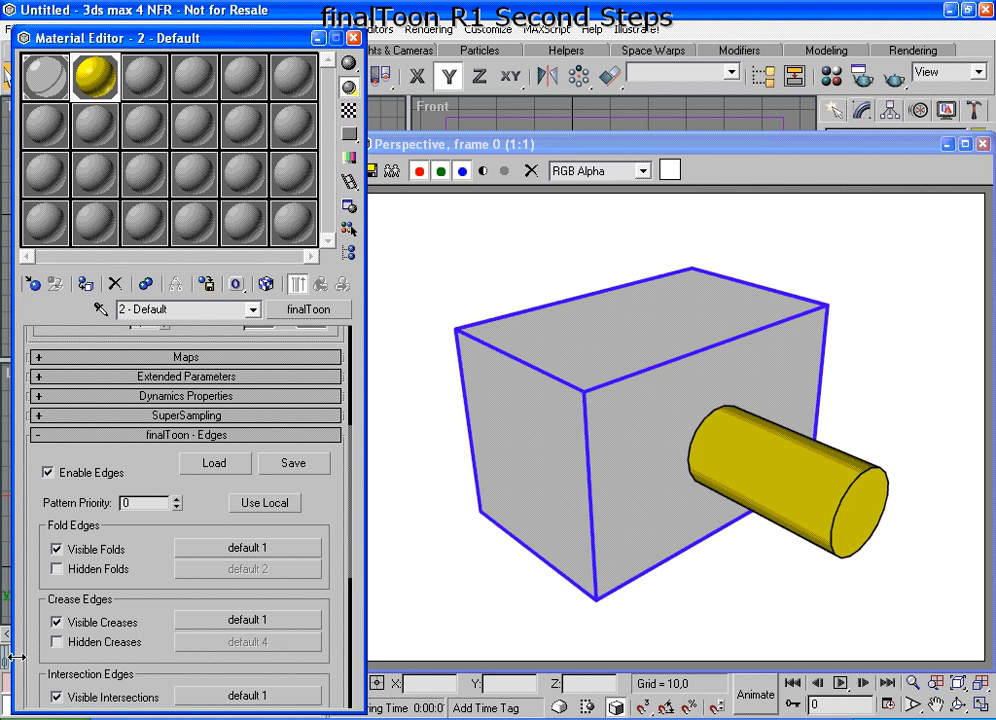
pyautogui.click(153, 436)
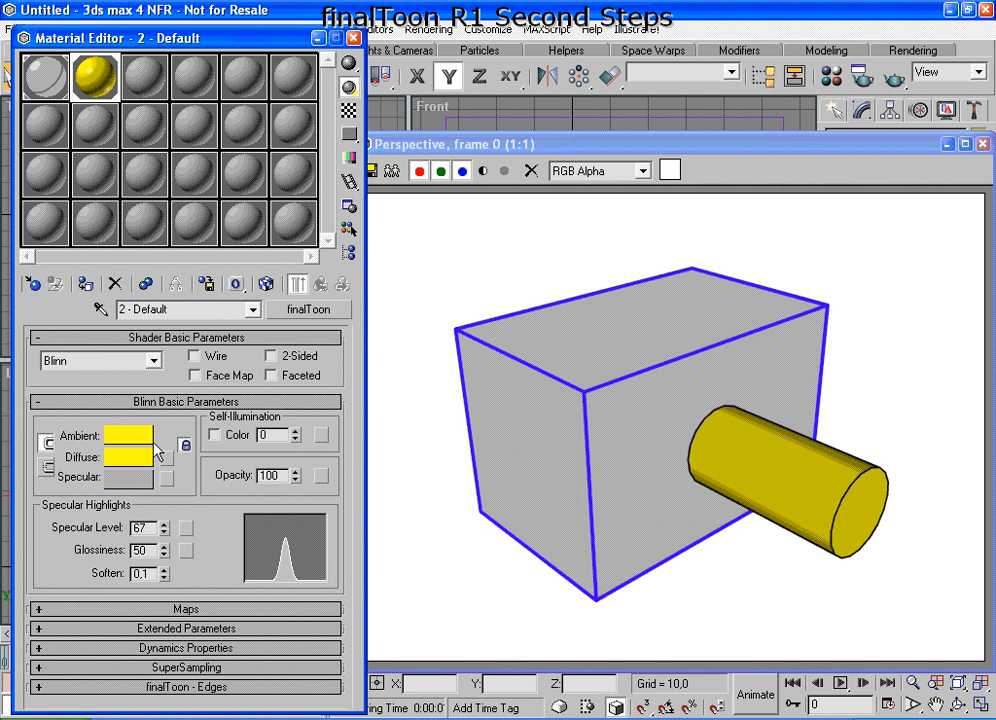
pyautogui.click(45, 74)
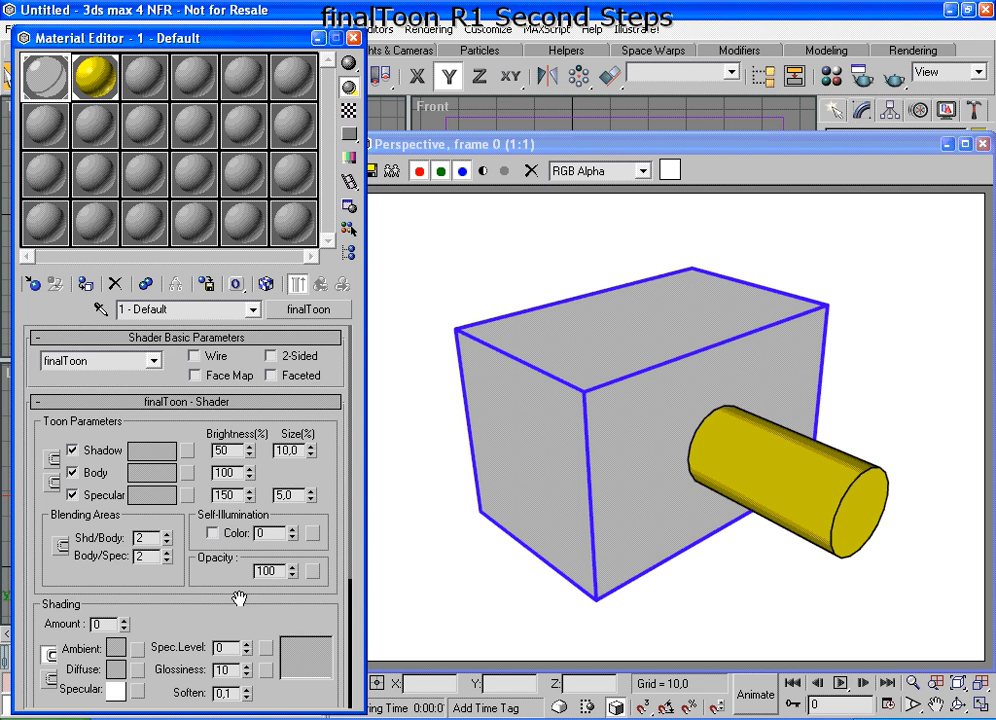
pyautogui.moveTo(229, 596); pyautogui.dragTo(233, 547)
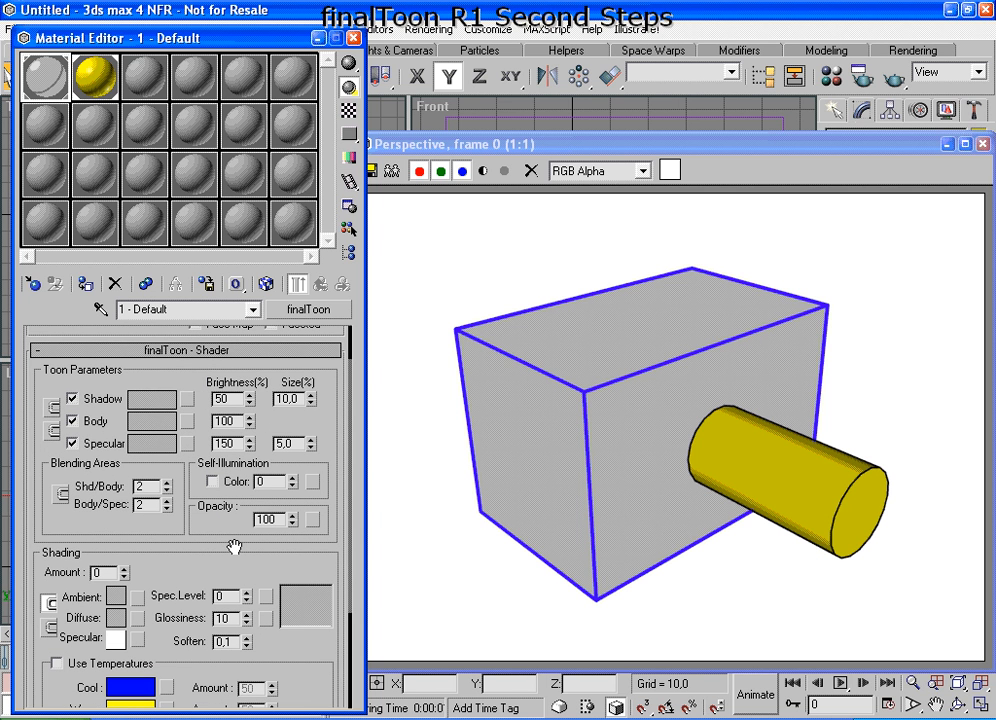
# Step: Switch the 2 - Default material's shader to finalToon and copy its yellow body color to the specular color
pyautogui.click(95, 77)
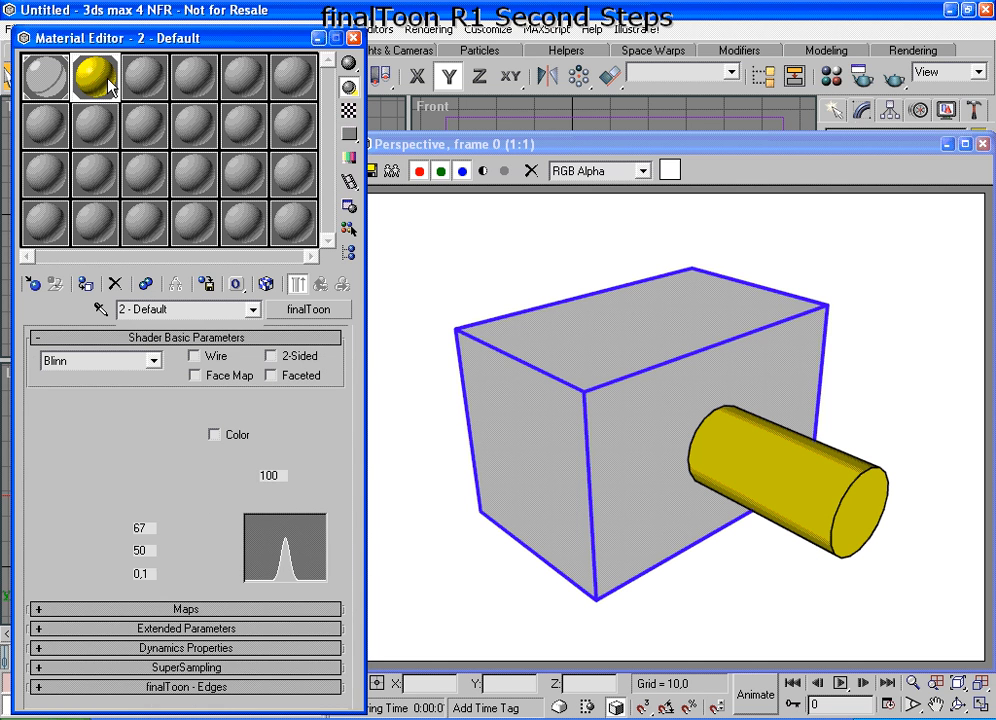
pyautogui.click(151, 361)
pyautogui.click(101, 455)
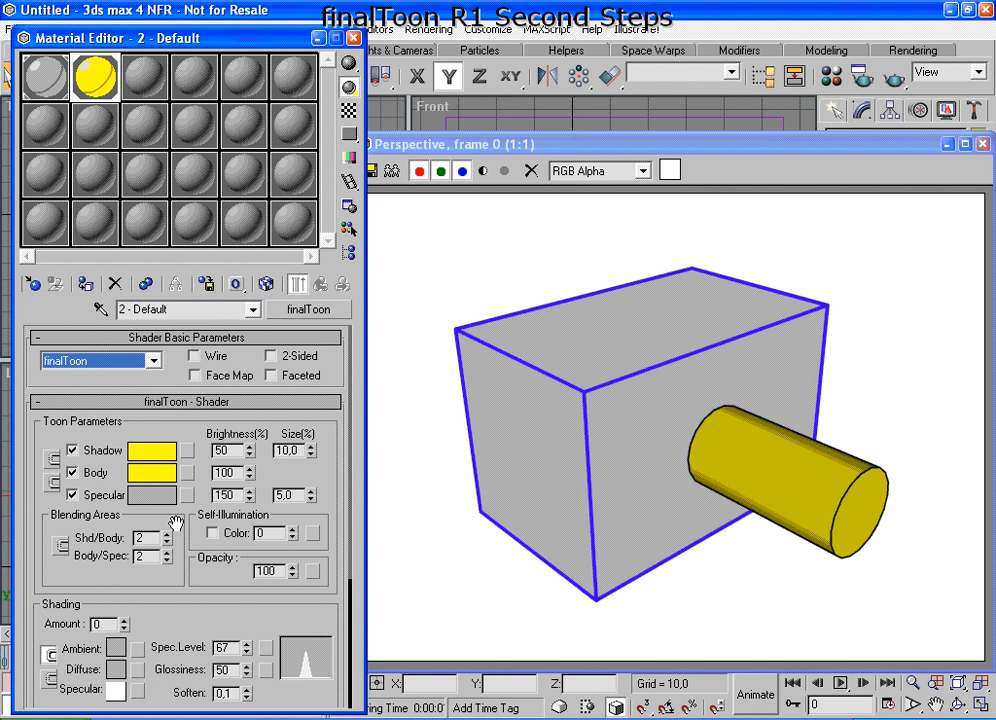
pyautogui.moveTo(141, 481); pyautogui.dragTo(152, 495)
pyautogui.click(181, 377)
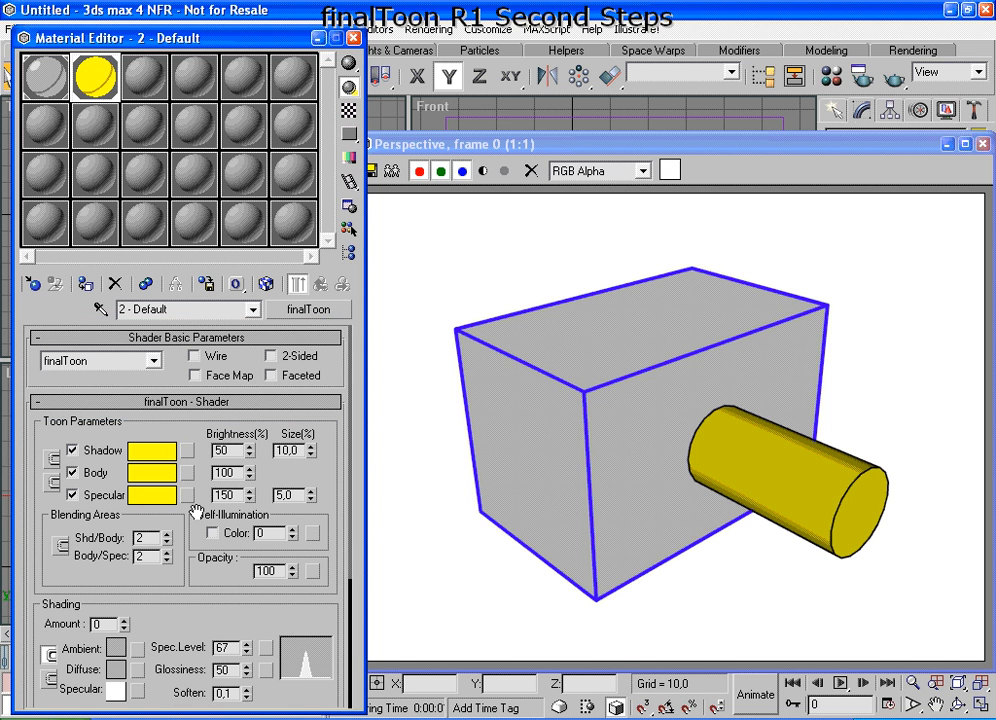
pyautogui.moveTo(190, 520); pyautogui.dragTo(185, 475)
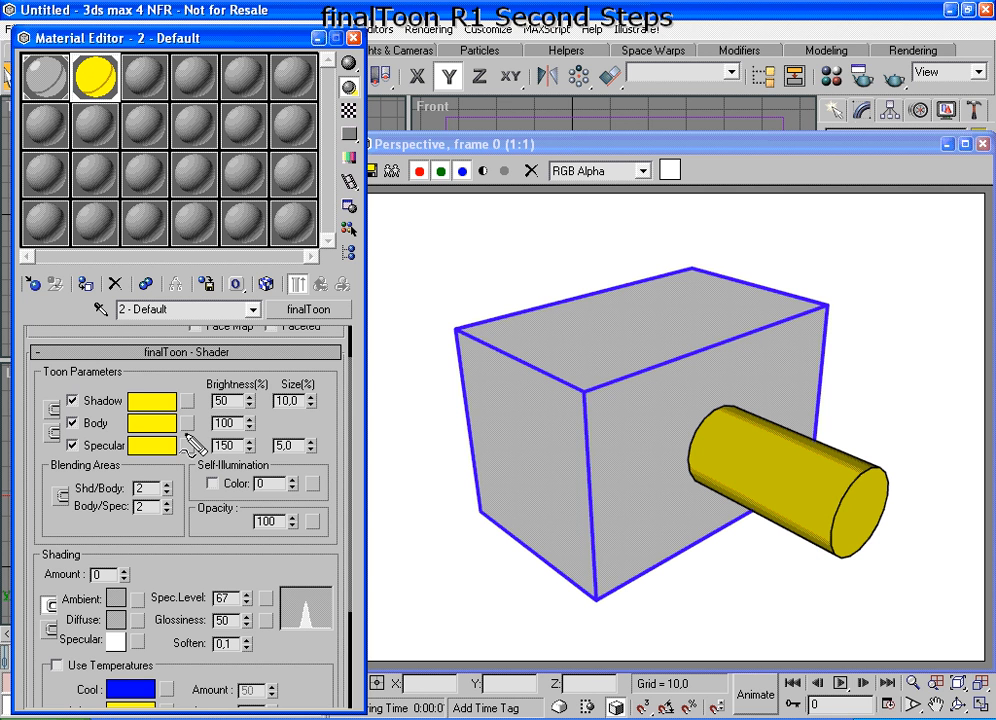
pyautogui.moveTo(124, 396)
pyautogui.mouseDown()
pyautogui.moveTo(68, 392)
pyautogui.moveTo(48, 458)
pyautogui.moveTo(100, 466)
pyautogui.moveTo(150, 402)
pyautogui.moveTo(126, 381)
pyautogui.mouseUp()
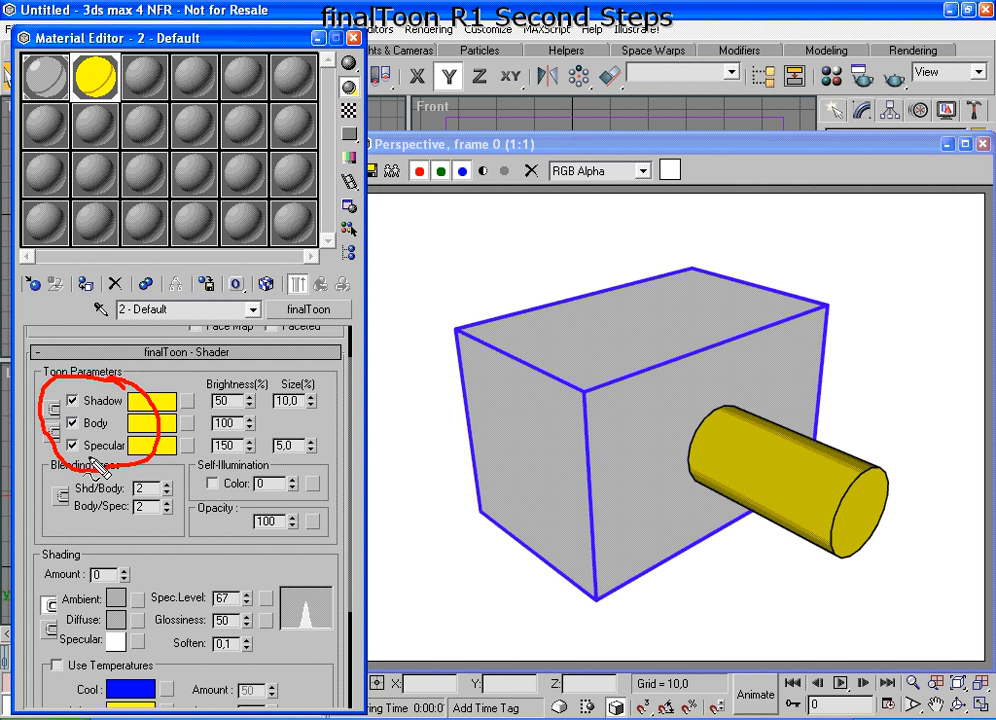
pyautogui.press('Escape')
pyautogui.hotkey('ctrl', 'shift', 'd')
pyautogui.moveTo(57, 456)
pyautogui.mouseDown()
pyautogui.moveTo(107, 448)
pyautogui.moveTo(46, 443)
pyautogui.mouseUp()
pyautogui.press('Escape')
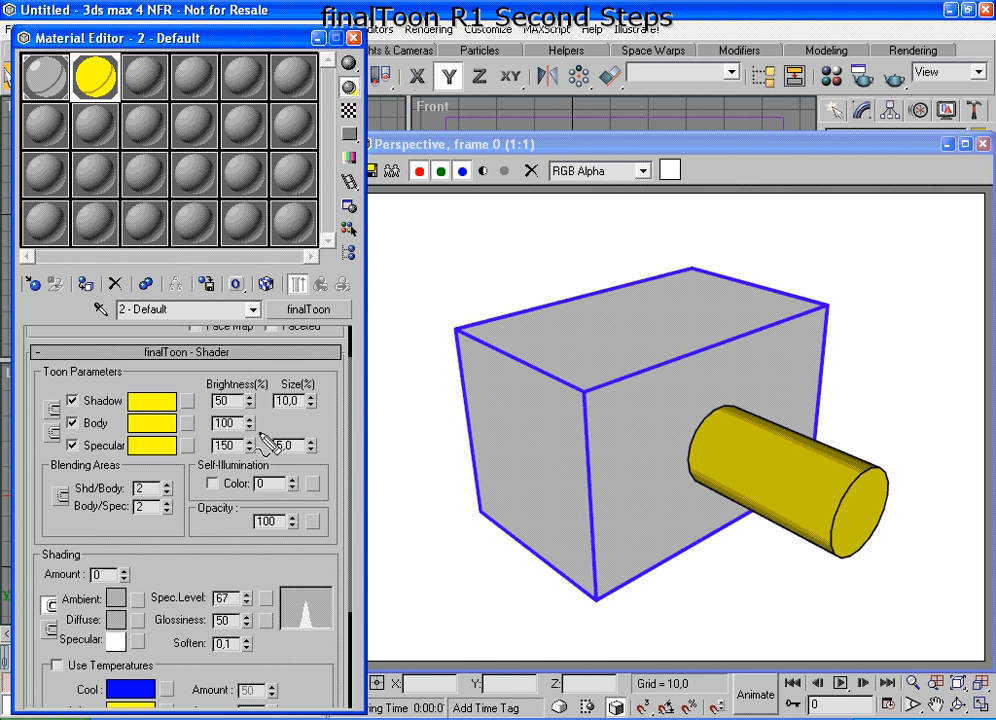
pyautogui.moveTo(258, 382)
pyautogui.mouseDown()
pyautogui.moveTo(210, 478)
pyautogui.moveTo(248, 372)
pyautogui.mouseUp()
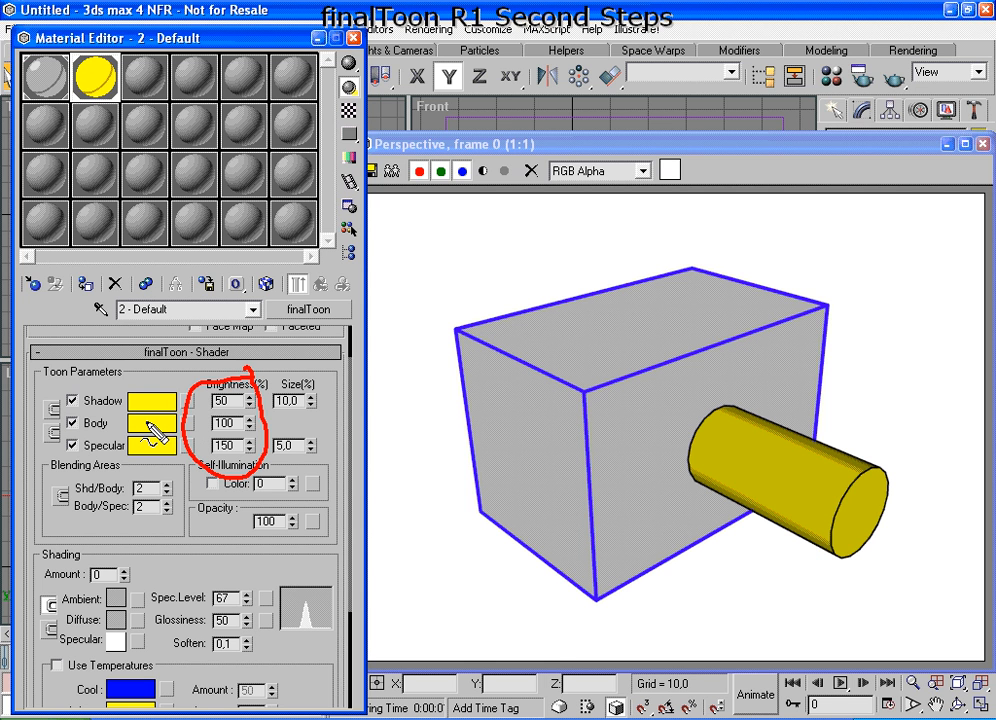
pyautogui.moveTo(229, 411)
pyautogui.mouseDown()
pyautogui.moveTo(242, 434)
pyautogui.moveTo(229, 412)
pyautogui.moveTo(238, 460)
pyautogui.mouseUp()
pyautogui.press('Escape')
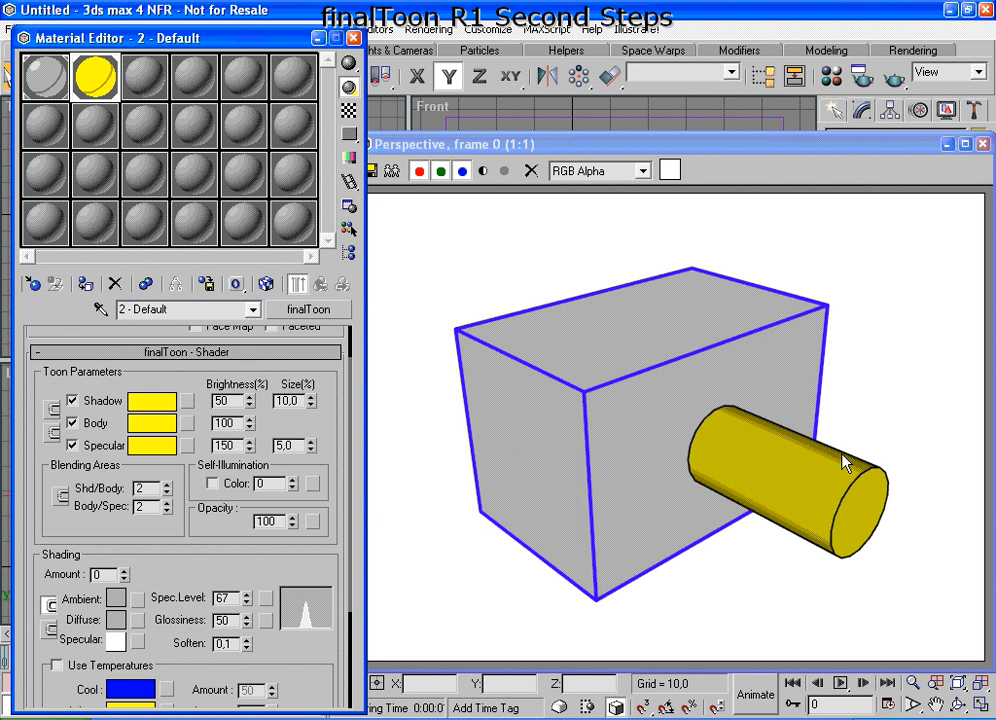
pyautogui.moveTo(850, 440)
pyautogui.mouseDown()
pyautogui.moveTo(894, 540)
pyautogui.moveTo(830, 495)
pyautogui.mouseUp()
pyautogui.press('Escape')
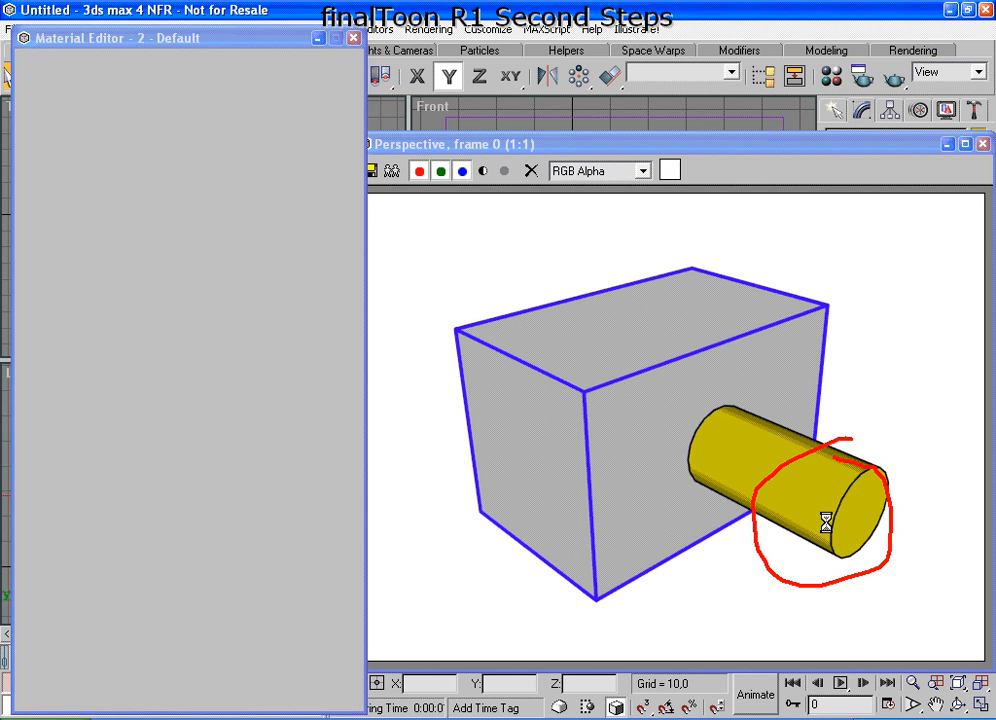
# Step: Render the perspective view to check the cylinder's toon shading, and close the rendered frame
pyautogui.click(895, 76)
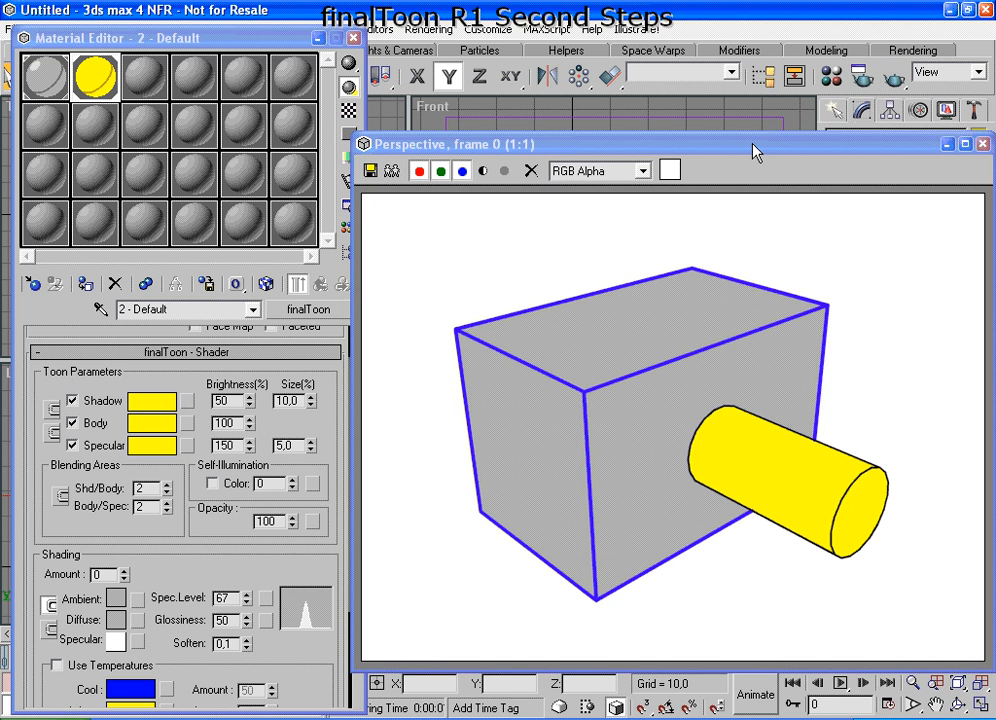
pyautogui.moveTo(758, 153); pyautogui.dragTo(562, 167)
pyautogui.click(780, 156)
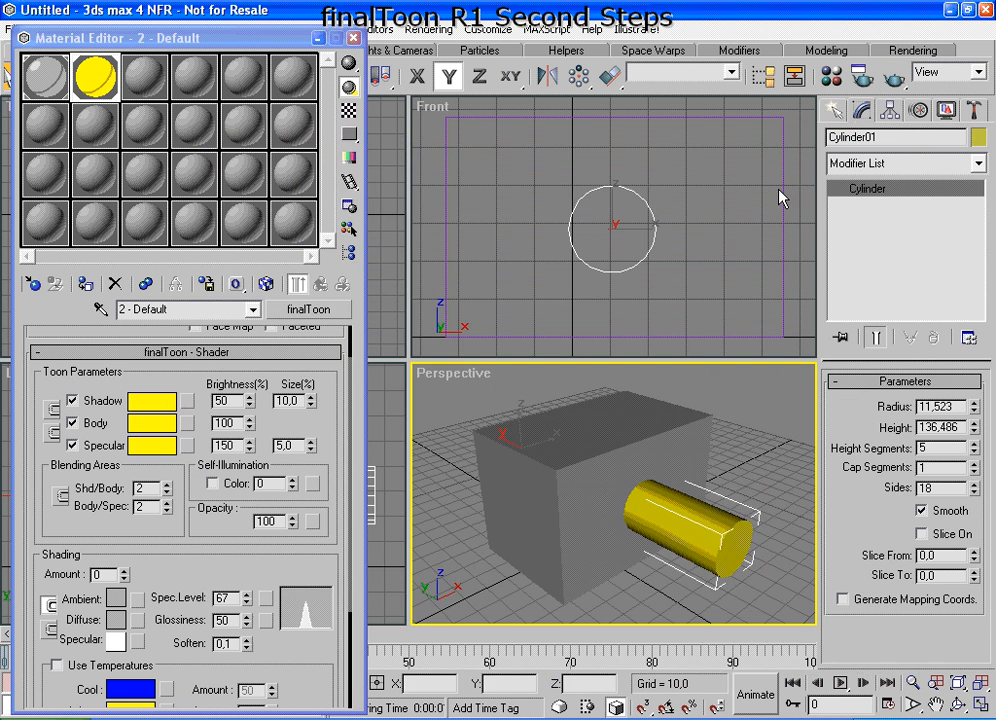
# Step: Close the material editor and place a standard omni light in the Top view at about X -64, Y -68
pyautogui.click(353, 38)
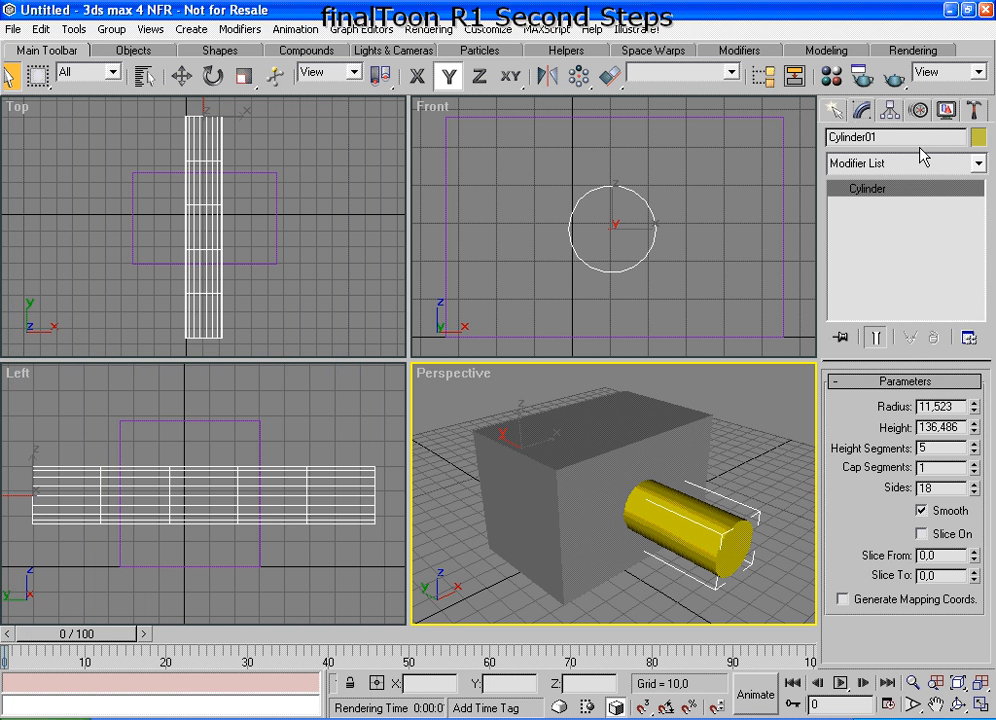
pyautogui.click(835, 112)
pyautogui.click(884, 142)
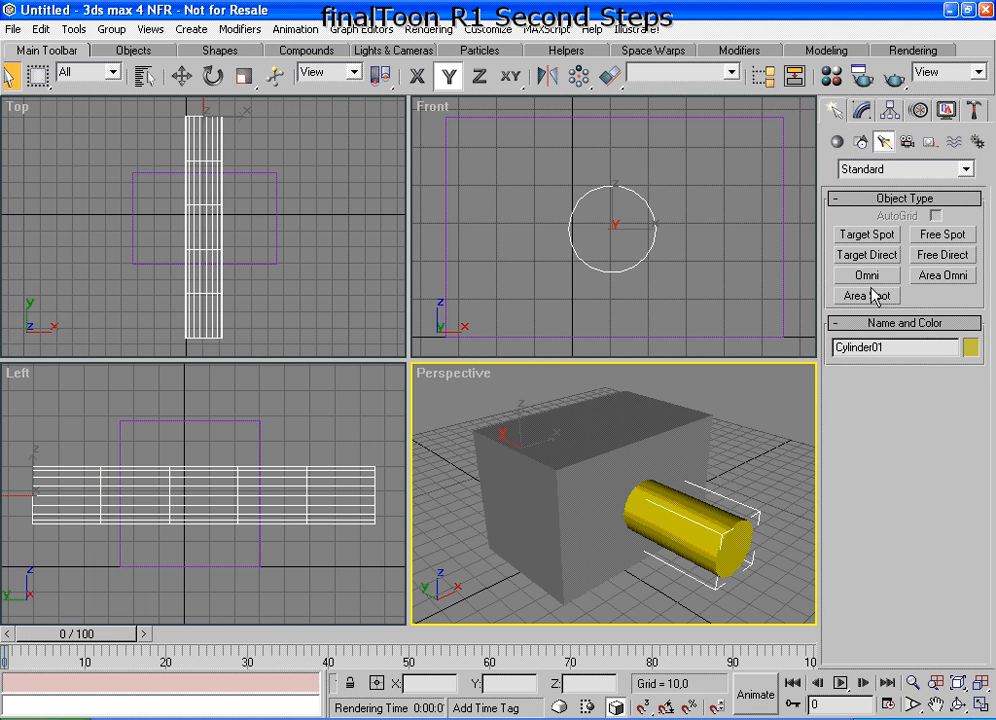
pyautogui.click(866, 276)
pyautogui.click(82, 324)
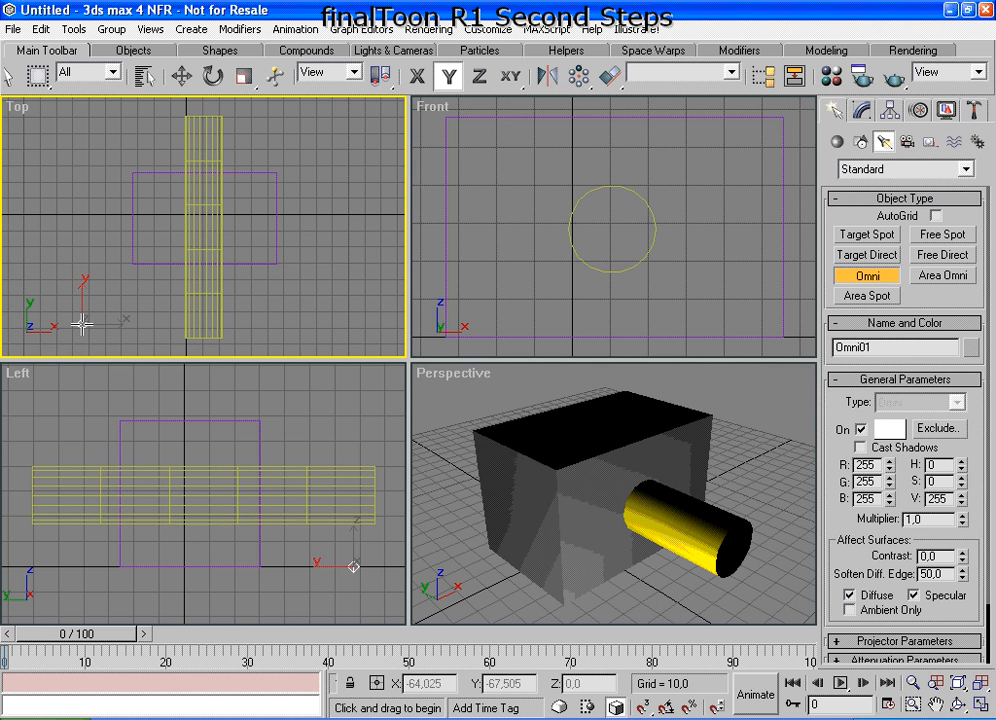
# Step: Move the omni light to about X -112, Y -117, Z 65 and render the perspective view
pyautogui.click(912, 682)
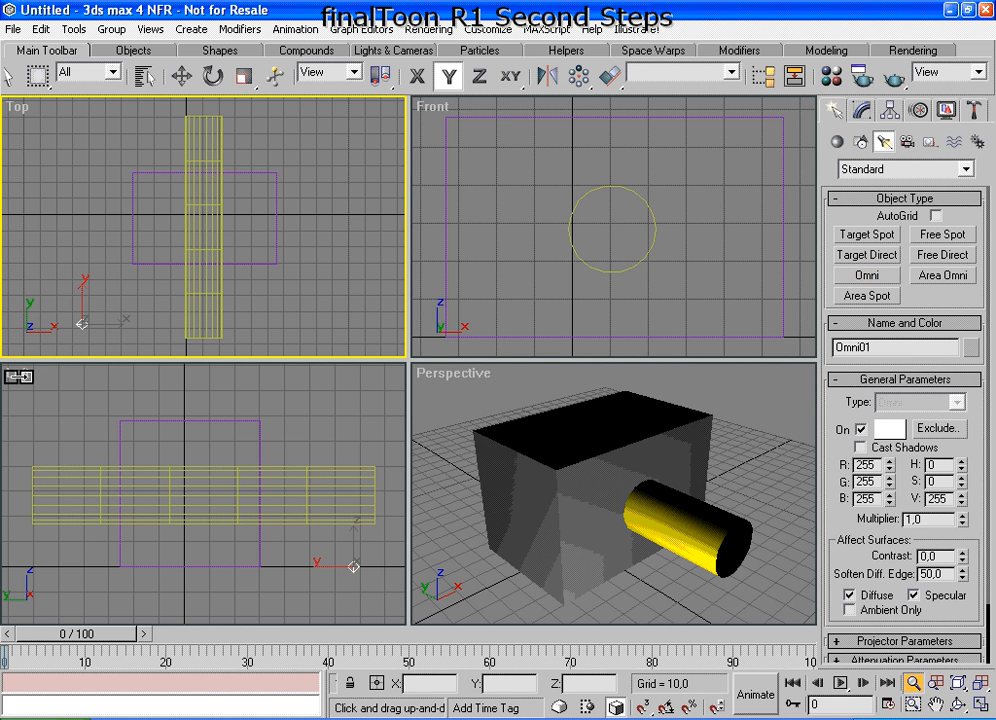
pyautogui.moveTo(140, 192); pyautogui.dragTo(18, 251)
pyautogui.scroll(-4, 140, 198)
pyautogui.click(181, 76)
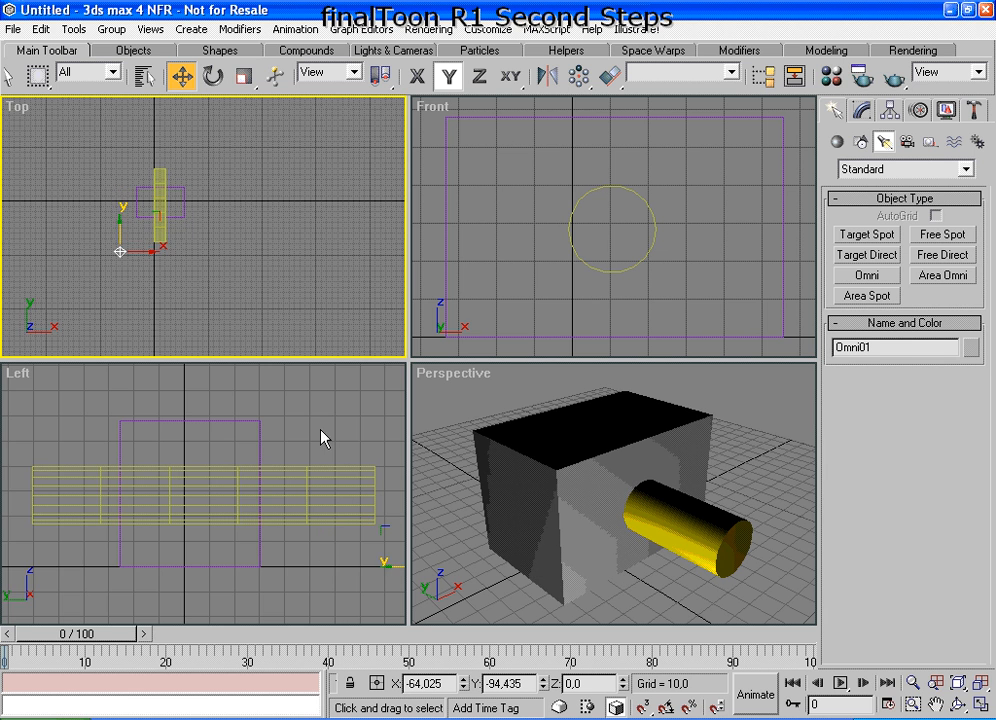
pyautogui.middleClick(352, 431)
pyautogui.moveTo(352, 431); pyautogui.dragTo(199, 436, button='middle')
pyautogui.moveTo(282, 593); pyautogui.dragTo(307, 412)
pyautogui.moveTo(122, 251); pyautogui.dragTo(84, 260)
pyautogui.moveTo(159, 222); pyautogui.dragTo(133, 224)
pyautogui.rightClick(591, 400)
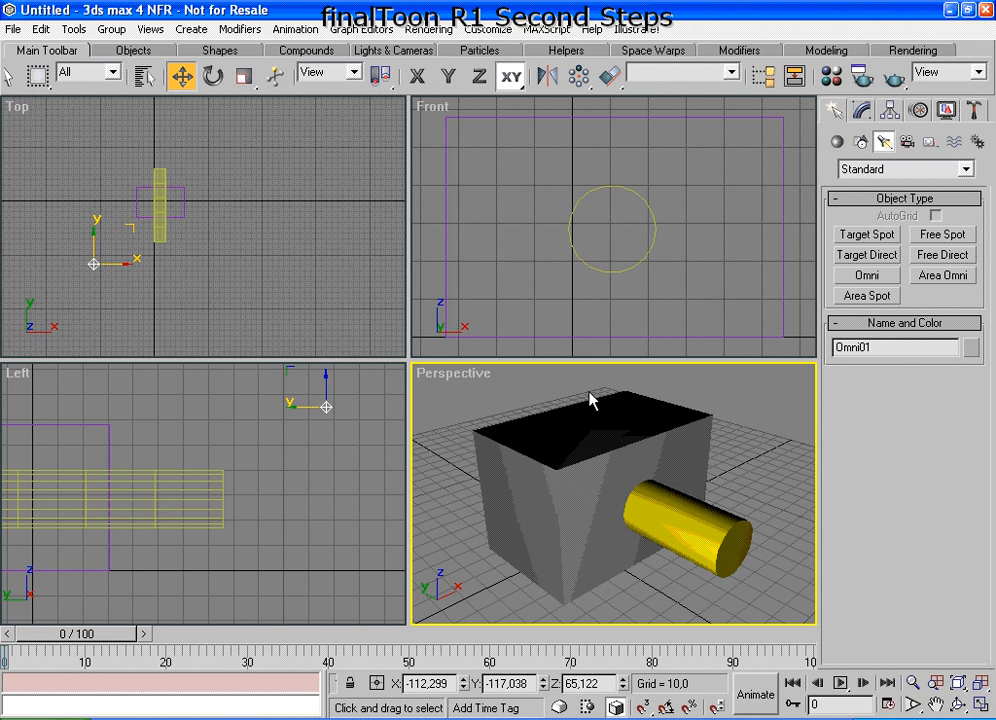
pyautogui.click(894, 75)
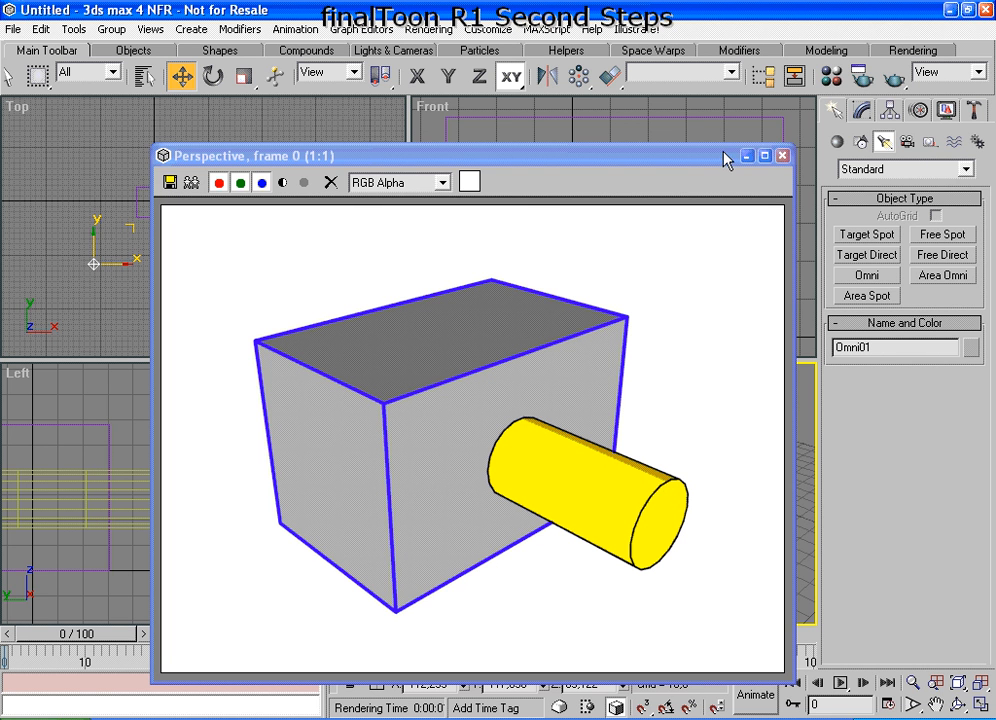
# Step: Enable shadow casting on the omni light and render the perspective view again
pyautogui.click(862, 112)
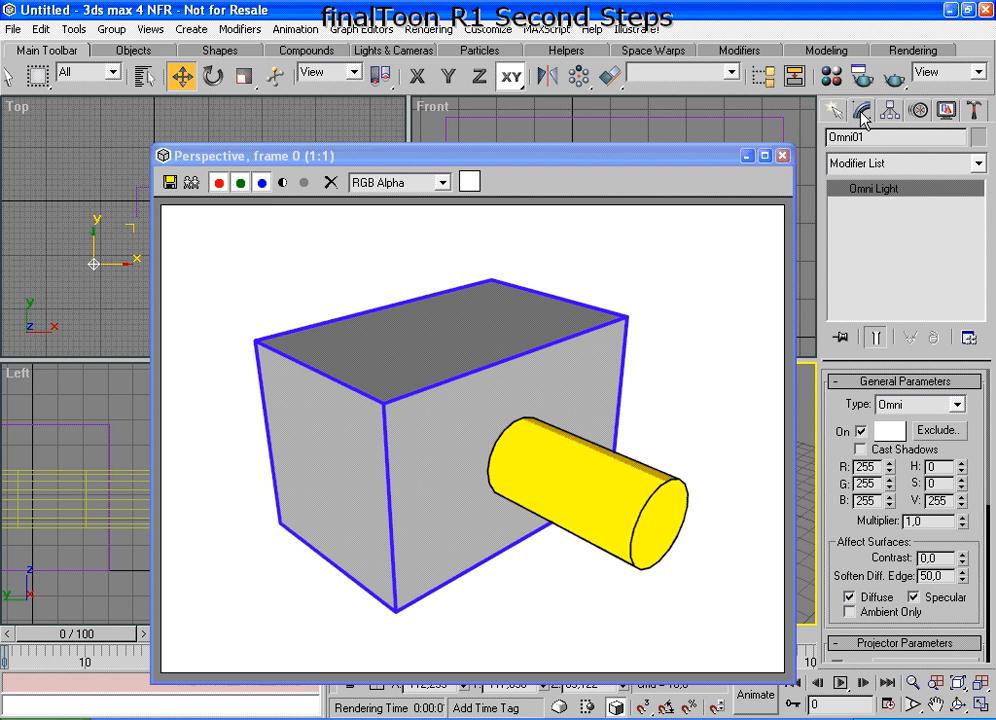
pyautogui.click(785, 157)
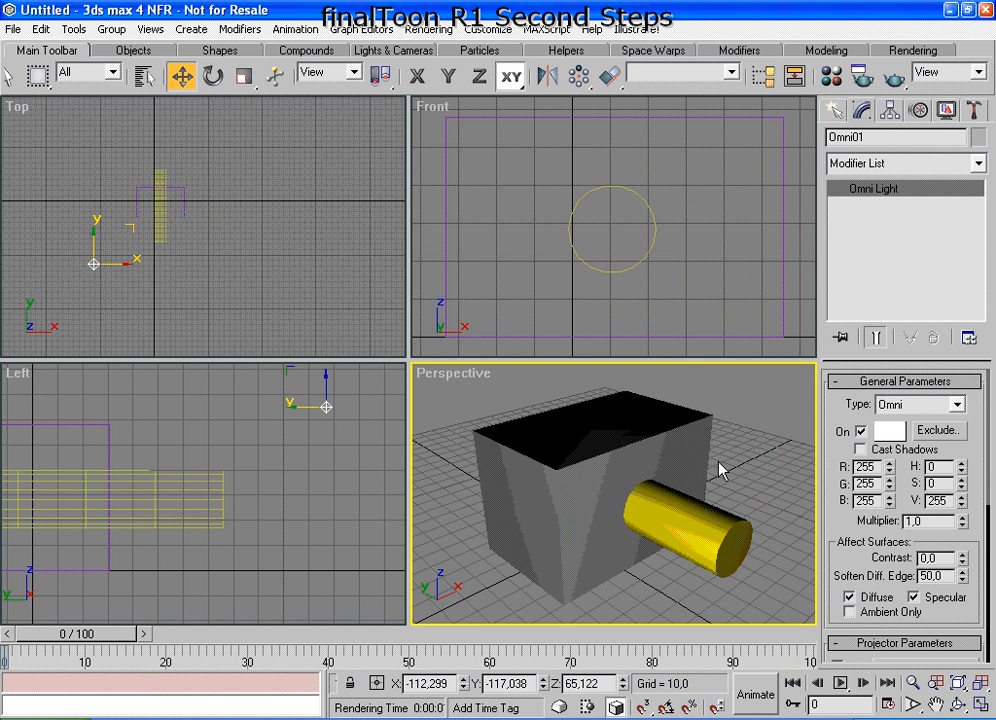
pyautogui.click(889, 452)
pyautogui.click(894, 75)
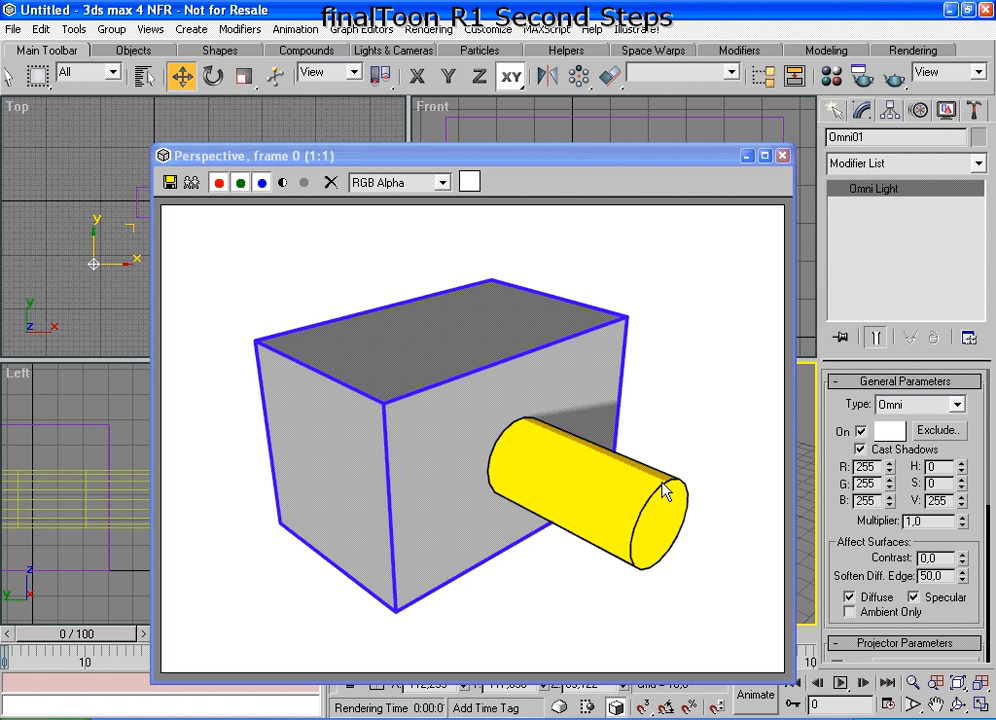
# Step: Set the 2 - Default material's toon shadow size to 50% and render the perspective view
pyautogui.press('m')
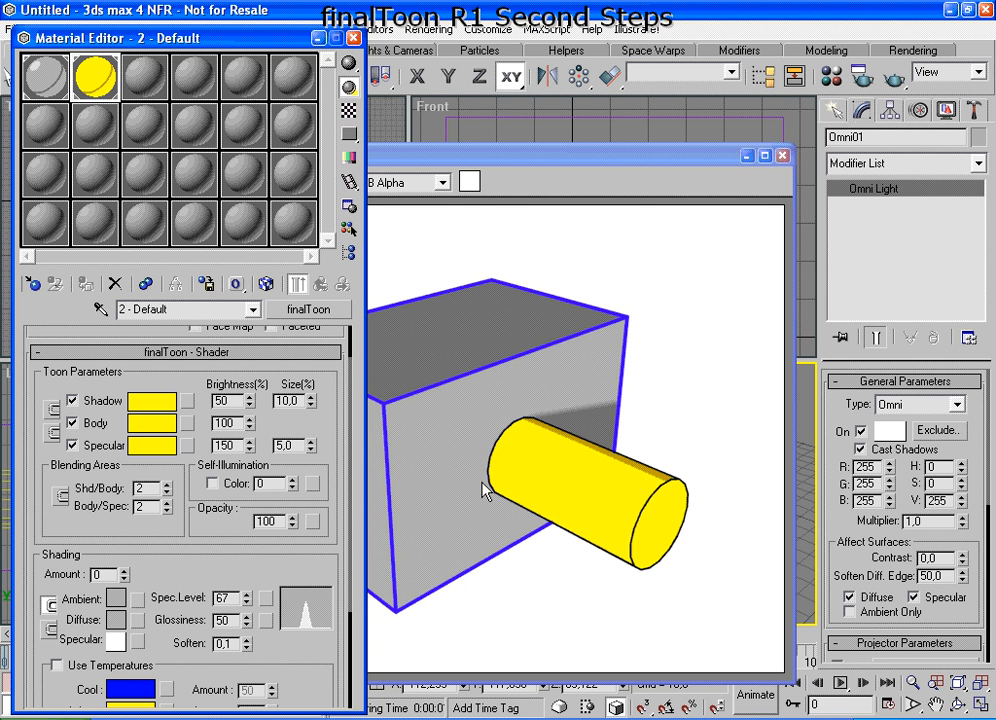
pyautogui.doubleClick(292, 401)
pyautogui.write('50')
pyautogui.press('Return')
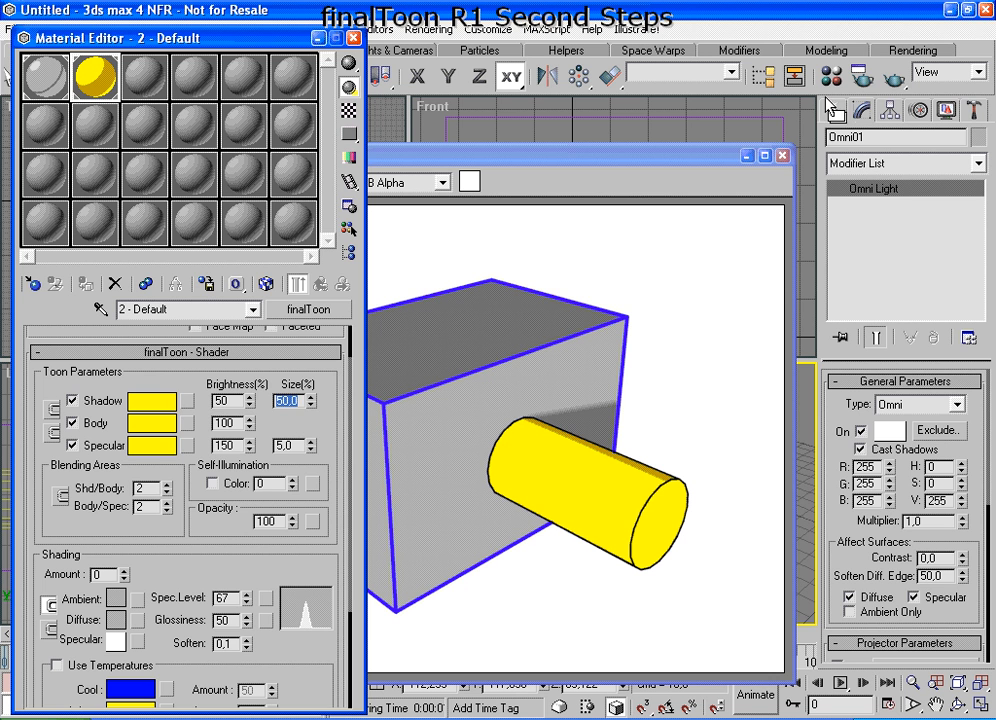
pyautogui.click(890, 76)
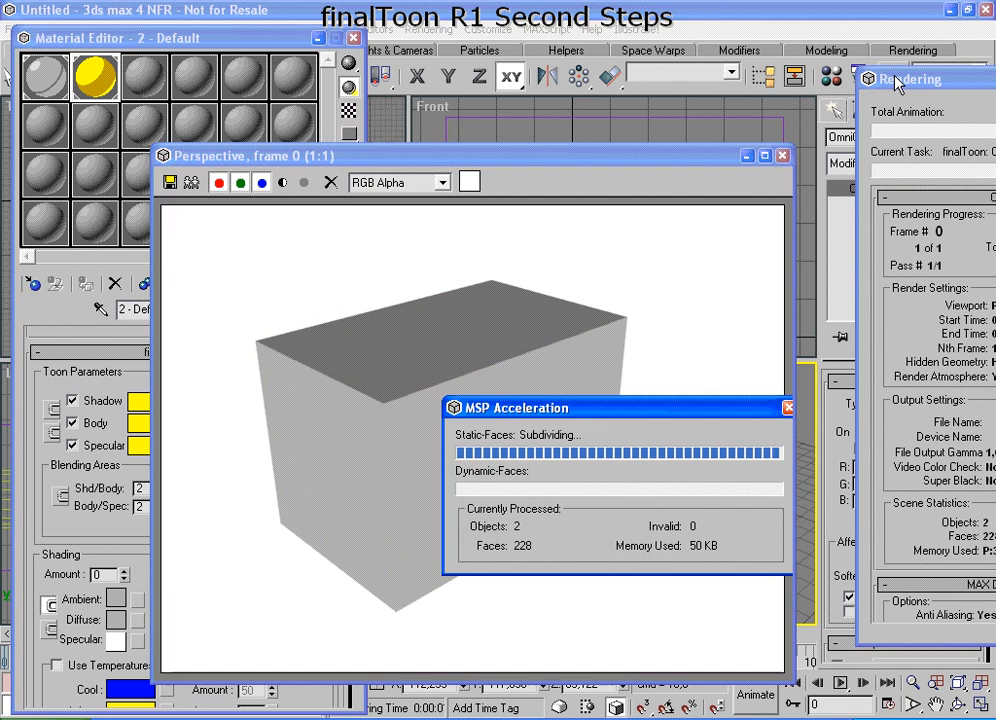
pyautogui.moveTo(495, 156); pyautogui.dragTo(675, 77)
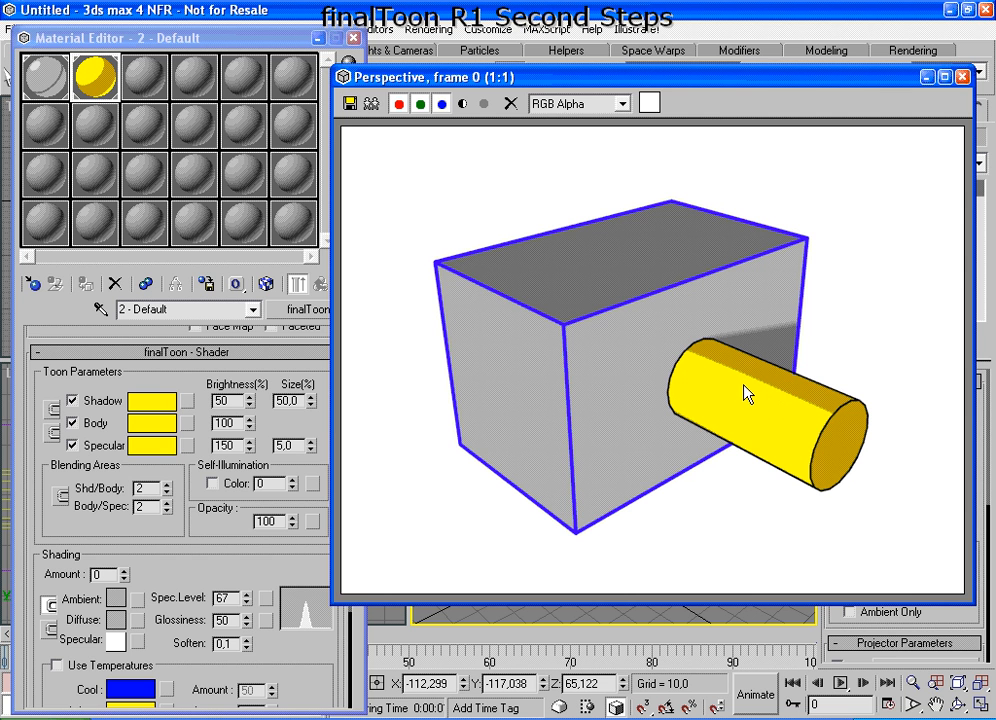
# Step: Set the 2 - Default material's toon shadow size to 20% and render the perspective view
pyautogui.click(288, 400)
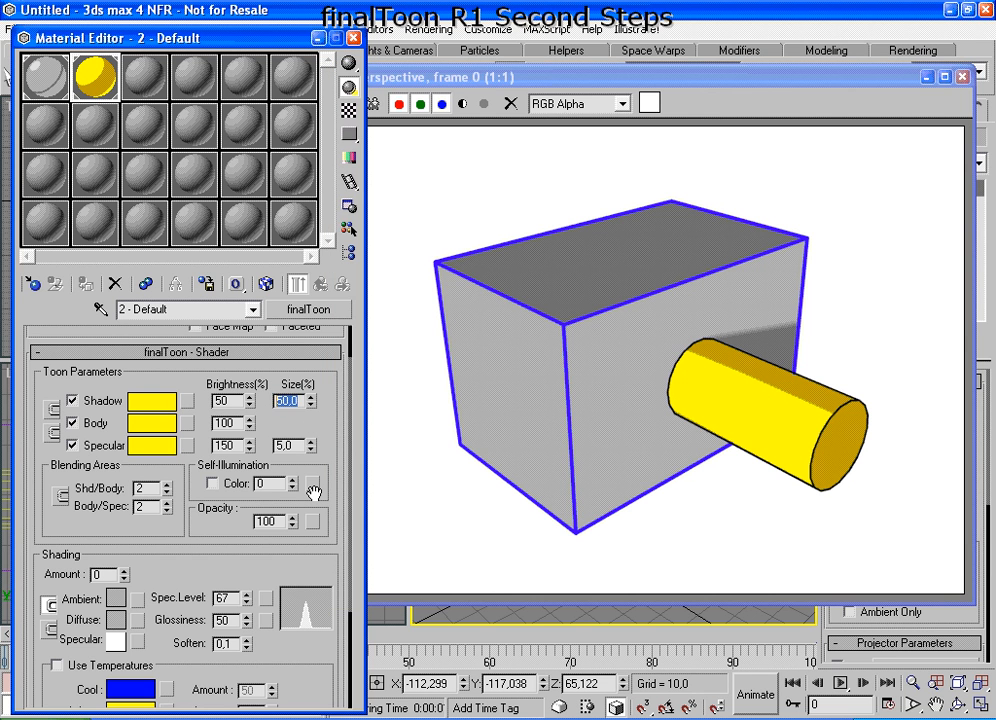
pyautogui.write('20')
pyautogui.press('Return')
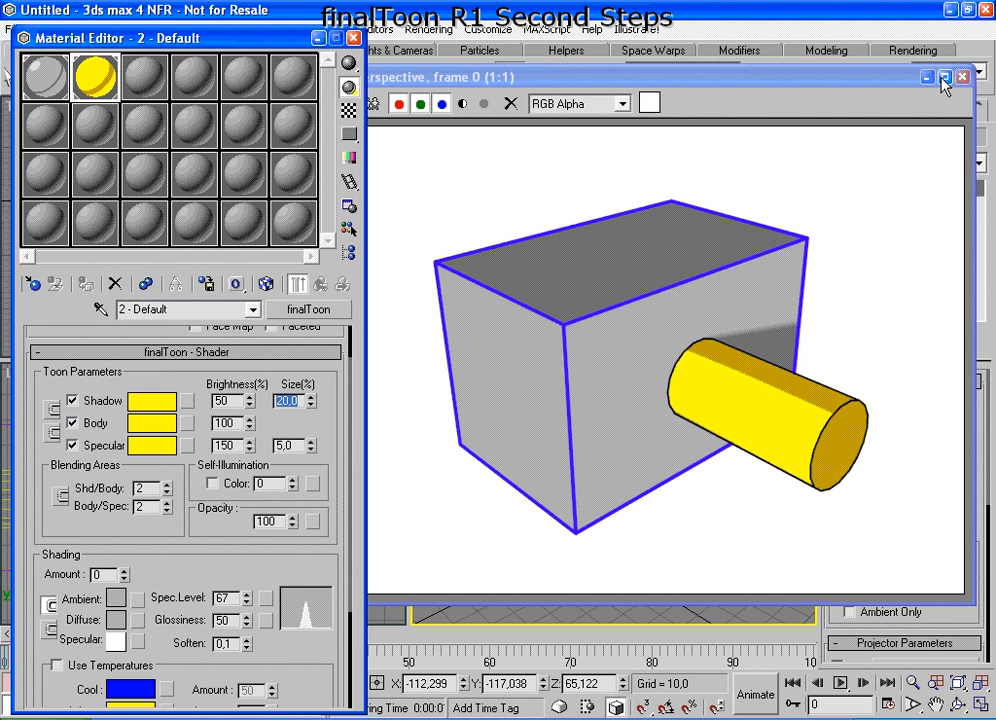
pyautogui.moveTo(878, 88); pyautogui.dragTo(889, 122)
pyautogui.click(887, 82)
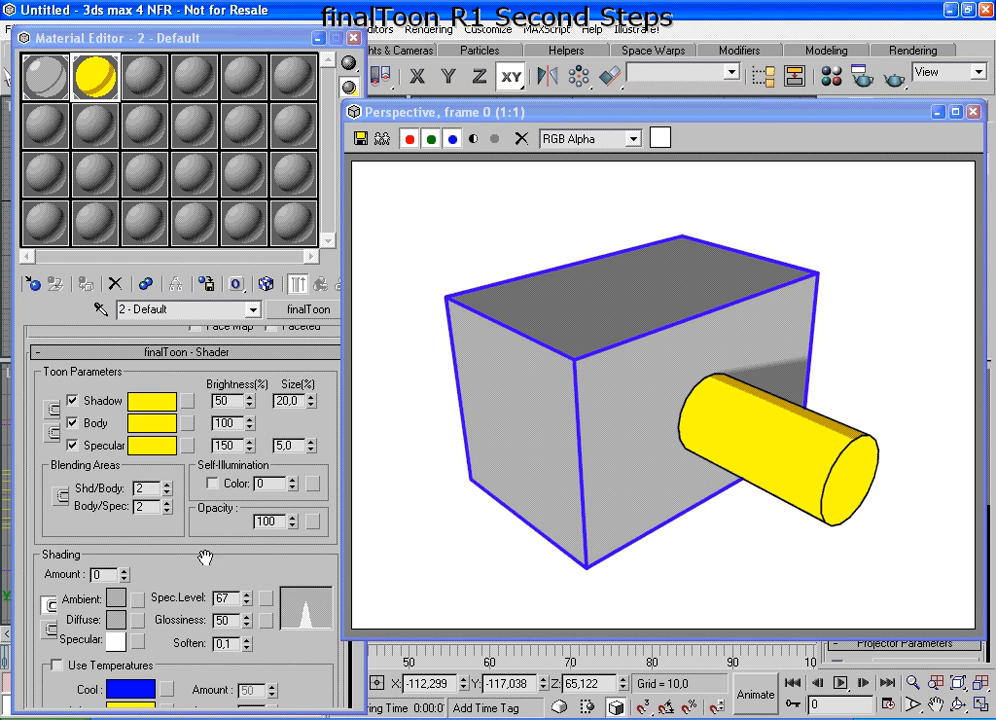
# Step: Review the 2 - Default material's toon shader parameters and collapse the finalToon - Shader section
pyautogui.moveTo(204, 557); pyautogui.dragTo(200, 523)
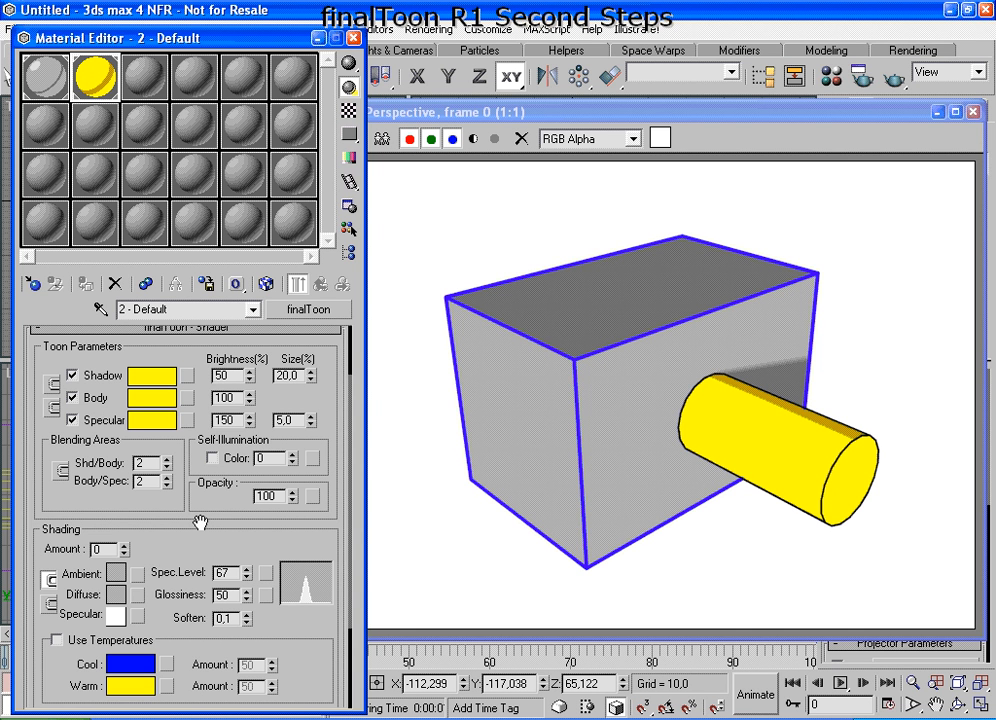
pyautogui.moveTo(197, 522)
pyautogui.mouseDown()
pyautogui.moveTo(193, 371)
pyautogui.moveTo(238, 594)
pyautogui.mouseUp()
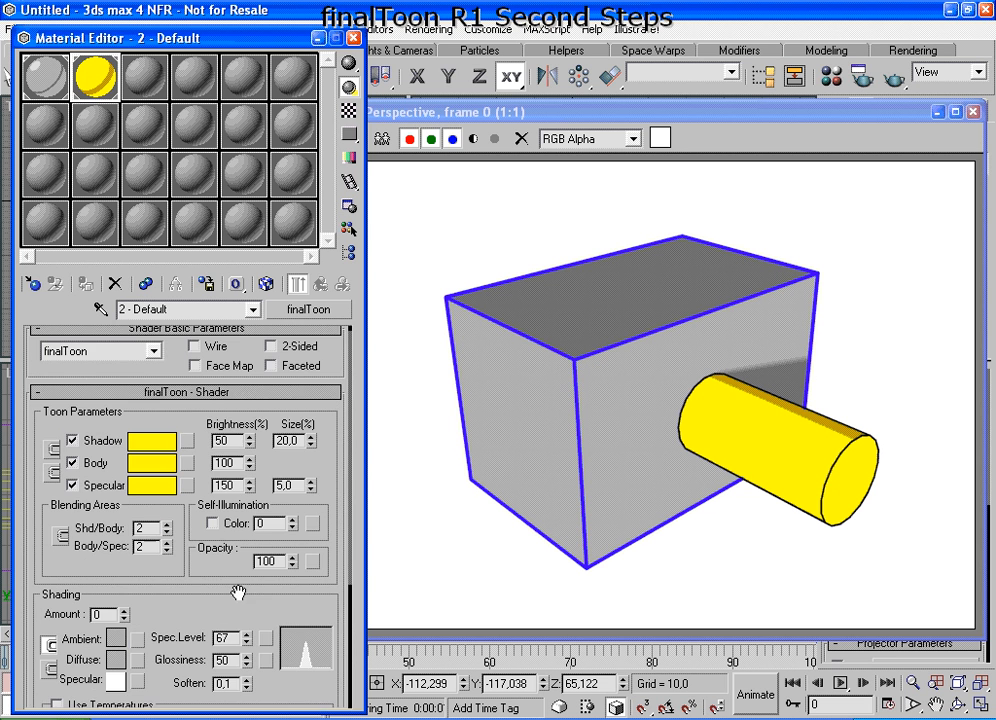
pyautogui.click(240, 398)
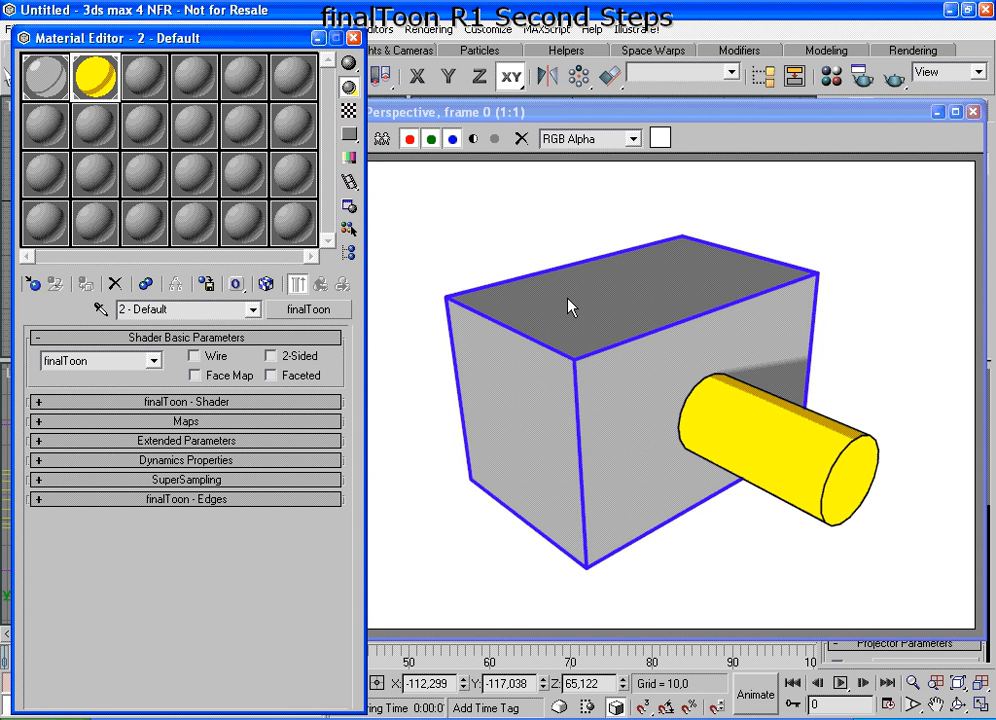
pyautogui.moveTo(568, 316); pyautogui.dragTo(587, 336)
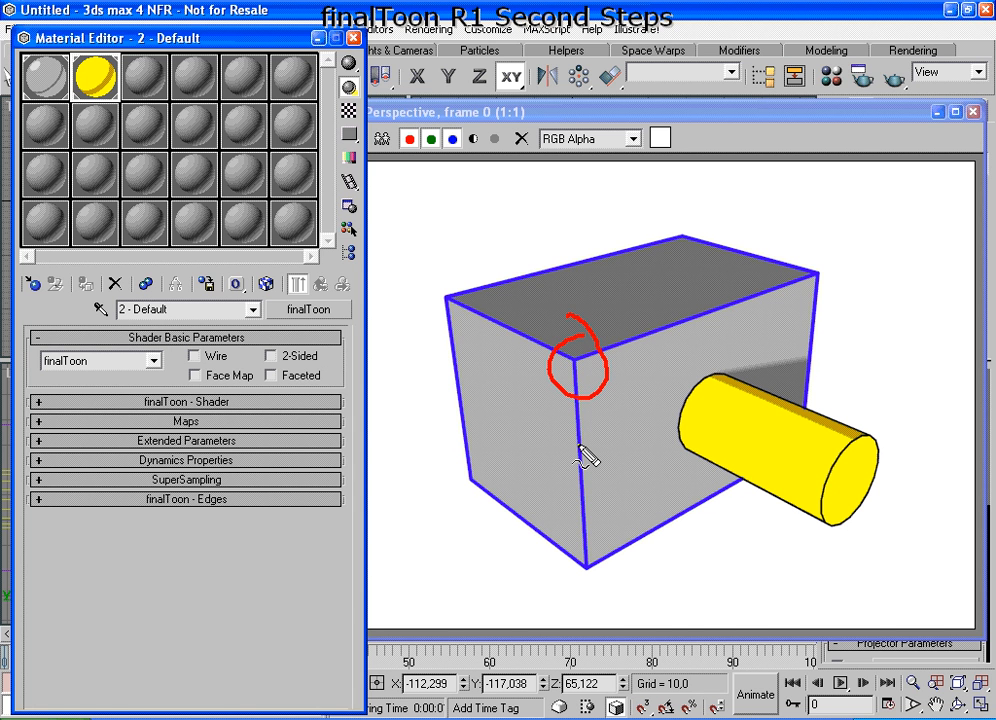
pyautogui.press('Escape')
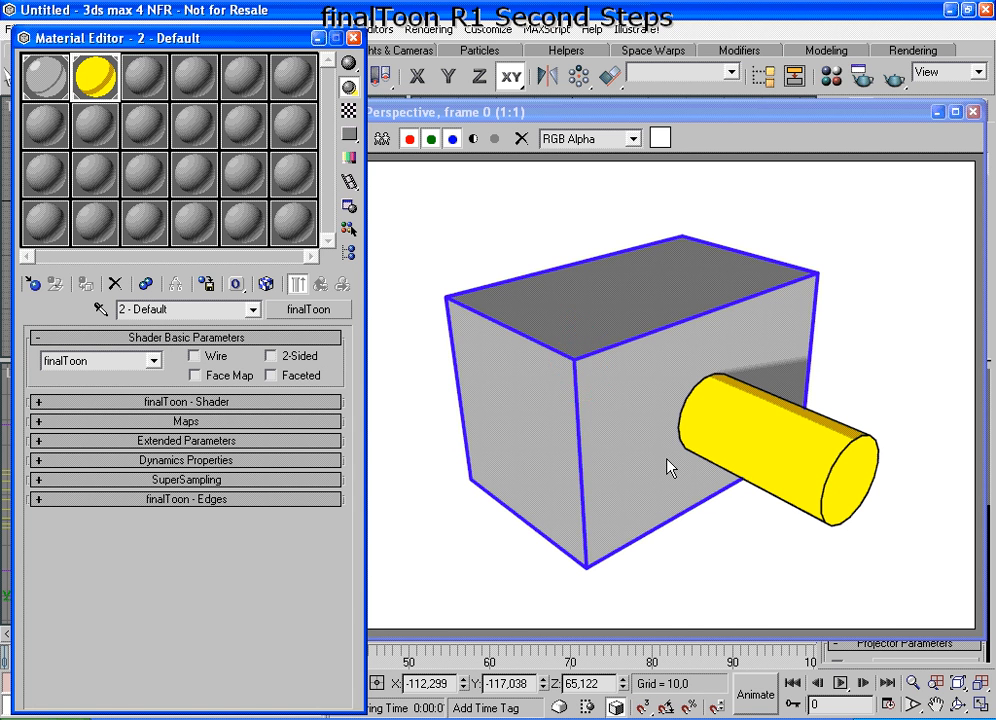
pyautogui.hotkey('ctrl', 'shift', 'd')
pyautogui.moveTo(706, 467)
pyautogui.mouseDown()
pyautogui.moveTo(659, 458)
pyautogui.moveTo(698, 472)
pyautogui.mouseUp()
pyautogui.press('Escape')
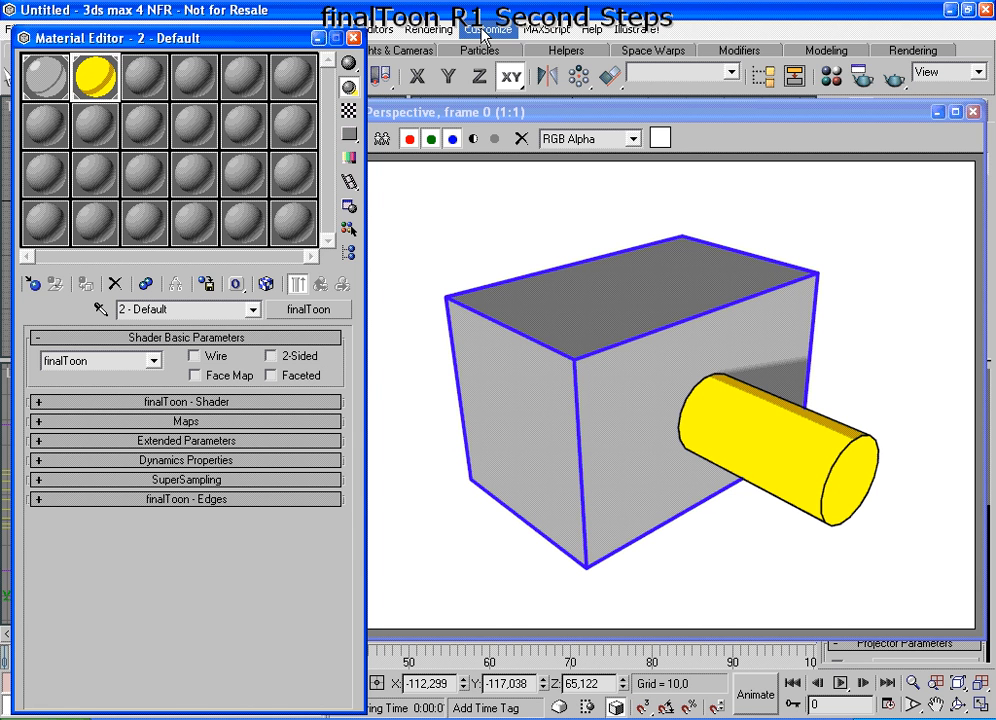
# Step: Enable default edges in the finalToon rendering effect and render the perspective view
pyautogui.click(438, 34)
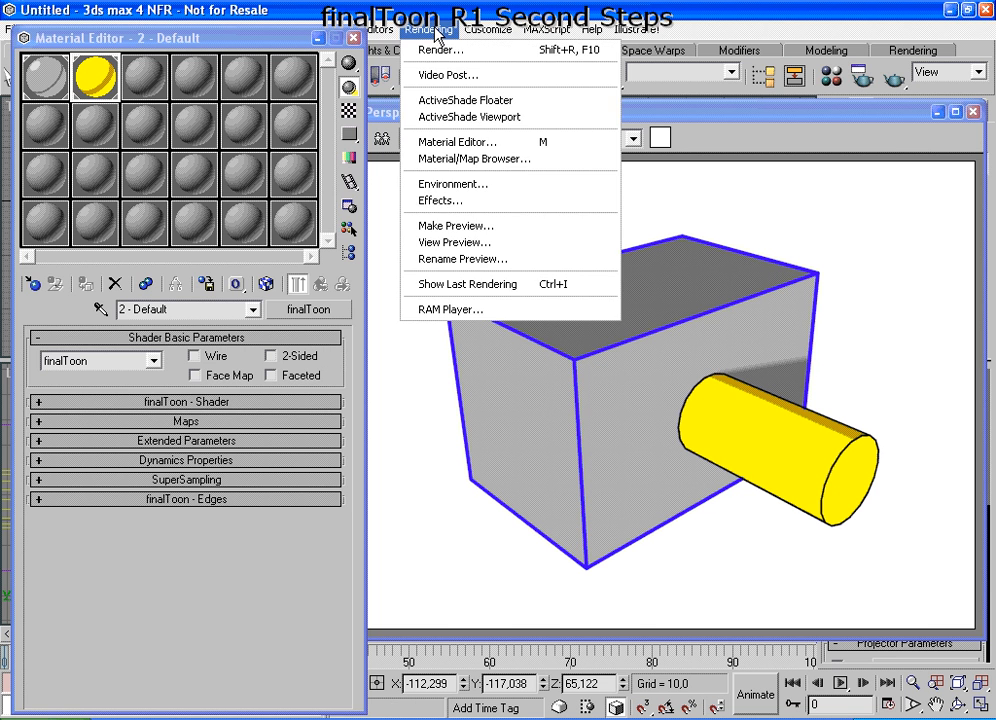
pyautogui.click(462, 202)
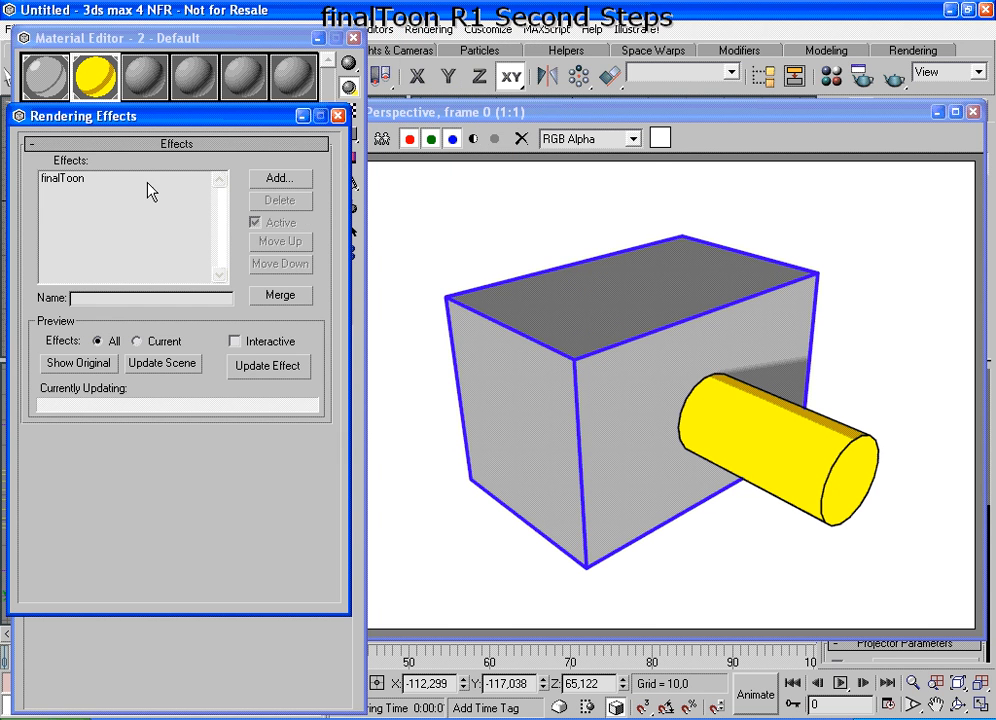
pyautogui.click(90, 178)
pyautogui.moveTo(125, 116); pyautogui.dragTo(510, 3)
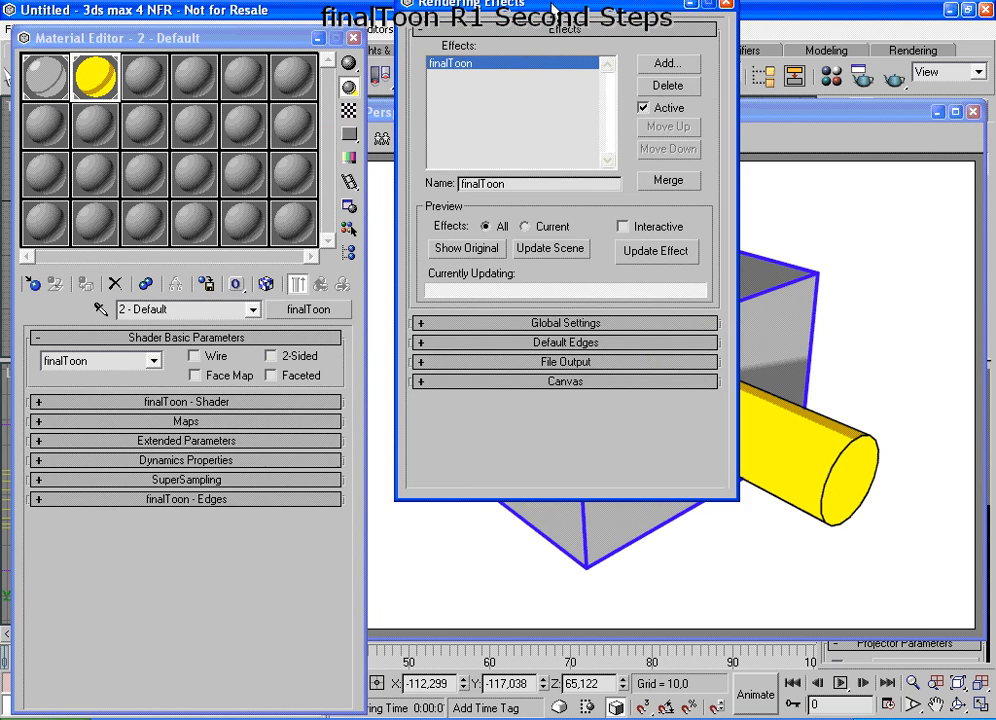
pyautogui.click(493, 323)
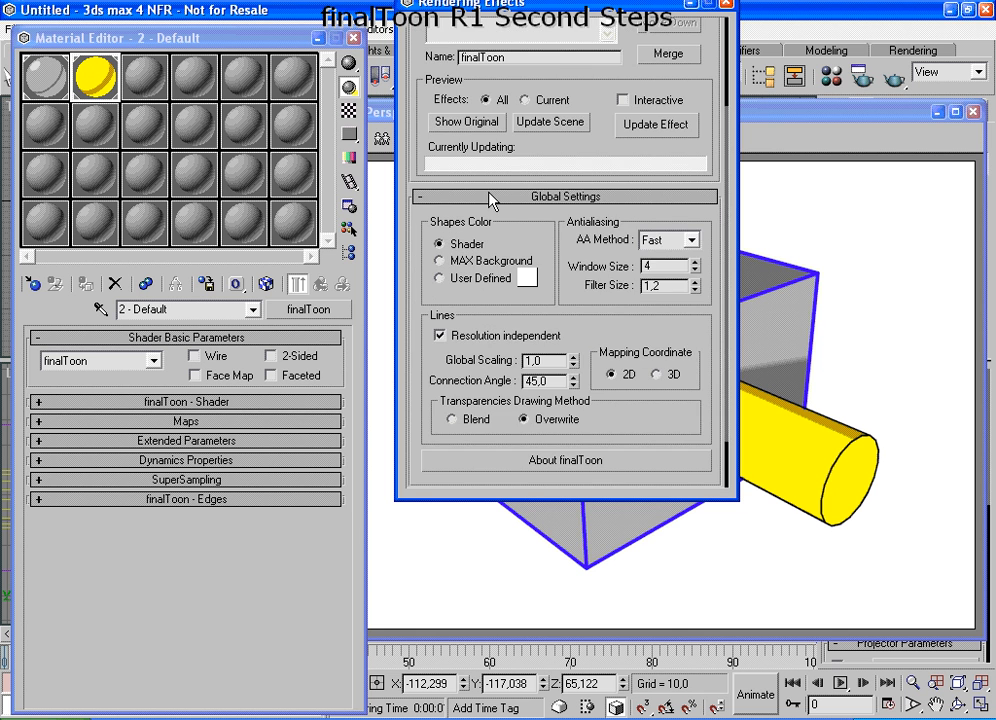
pyautogui.click(489, 200)
pyautogui.click(466, 342)
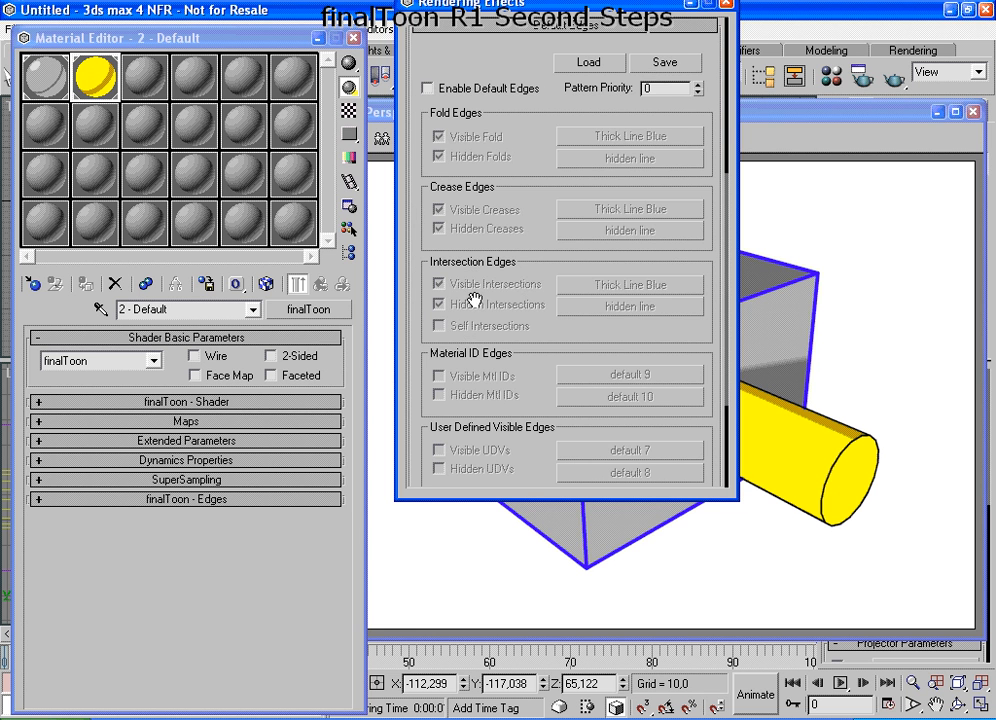
pyautogui.moveTo(513, 120); pyautogui.dragTo(540, 293)
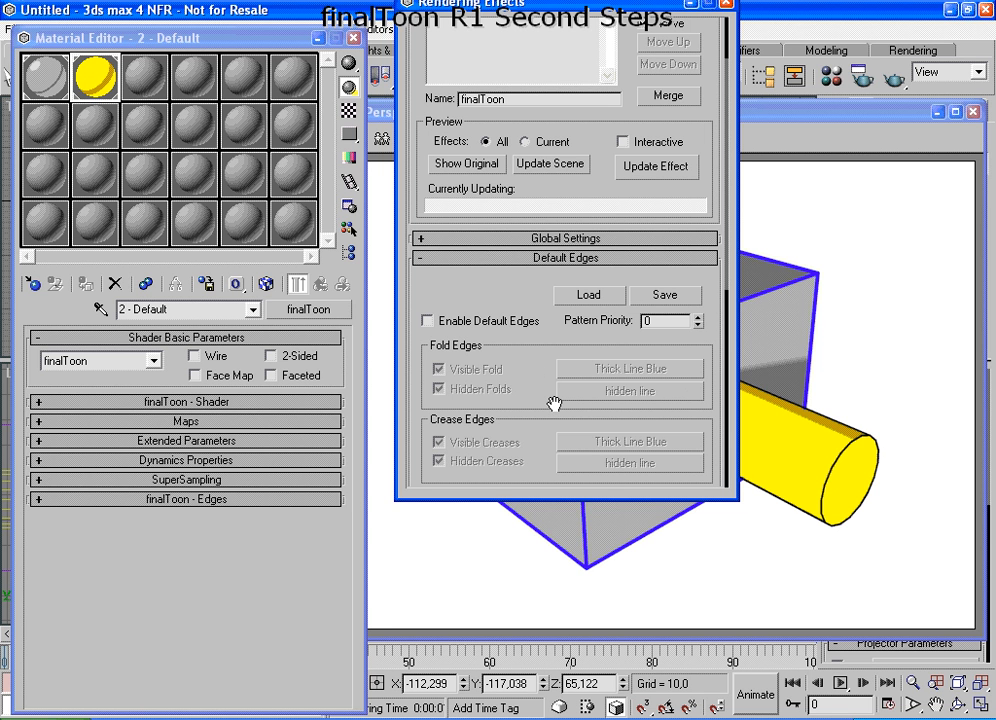
pyautogui.click(428, 320)
pyautogui.click(864, 82)
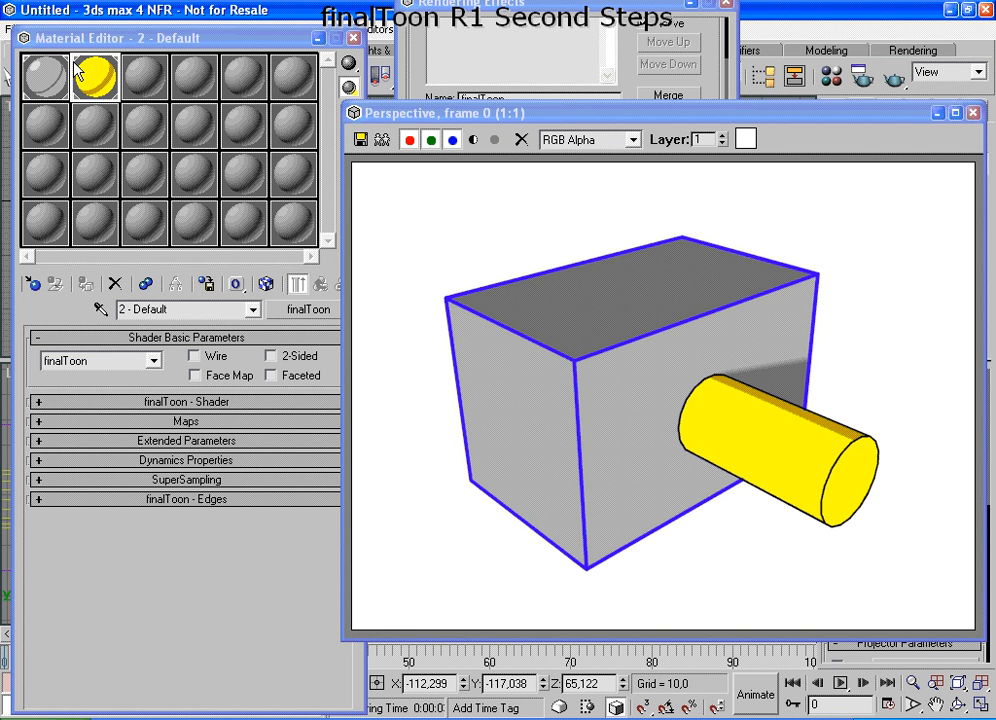
# Step: Toggle the finalToon effect's default edges off and back on, and close the Rendering Effects window
pyautogui.click(530, 6)
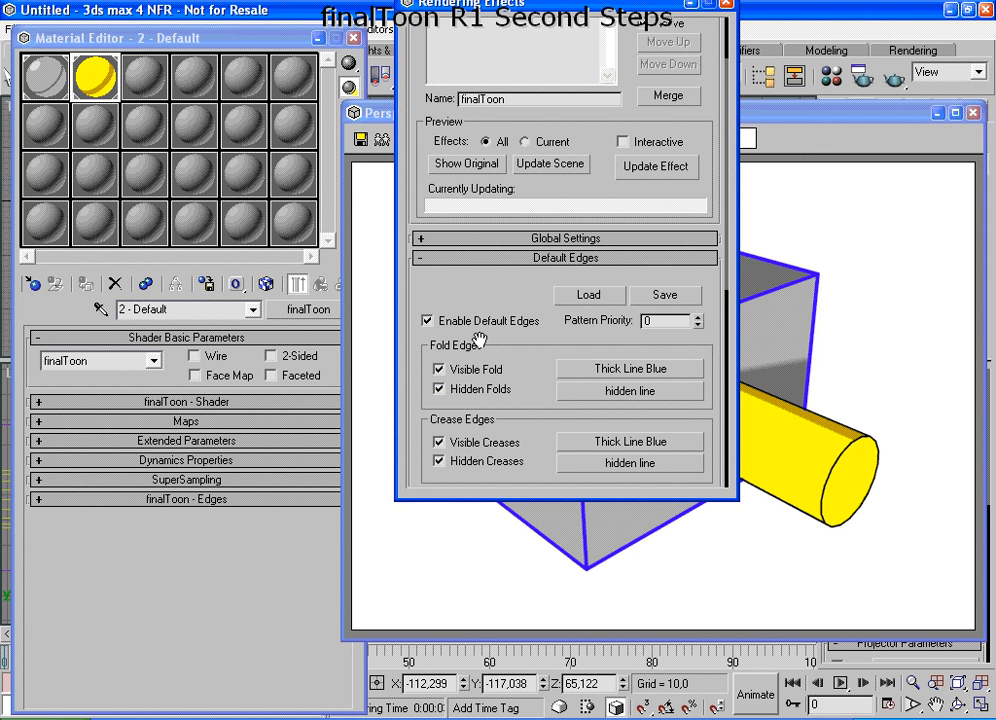
pyautogui.click(427, 321)
pyautogui.click(427, 321)
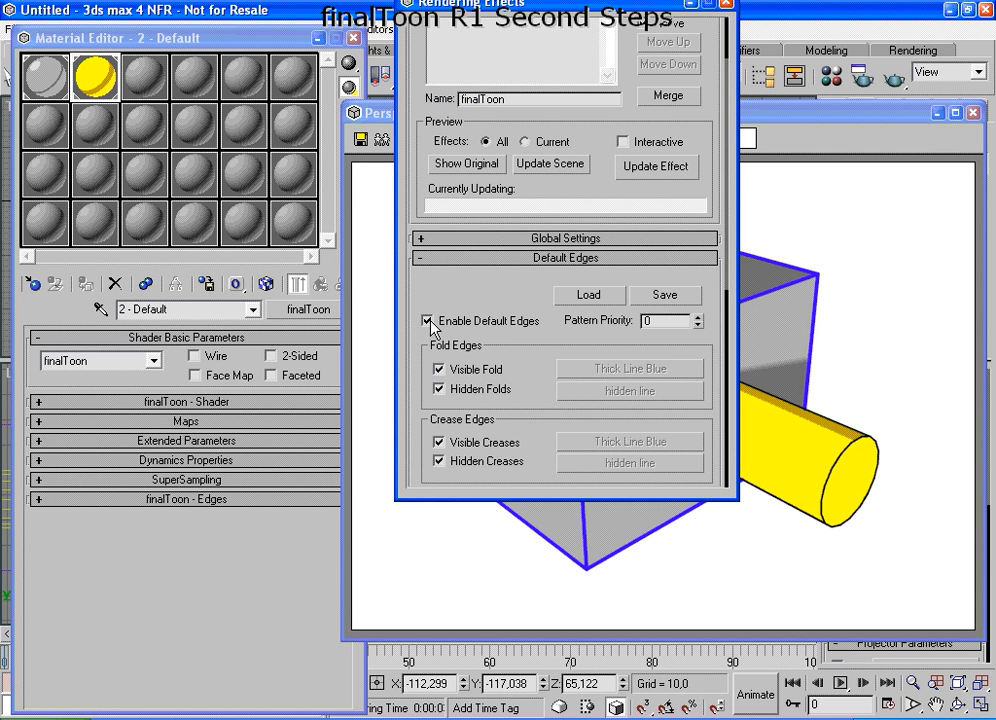
pyautogui.click(726, 4)
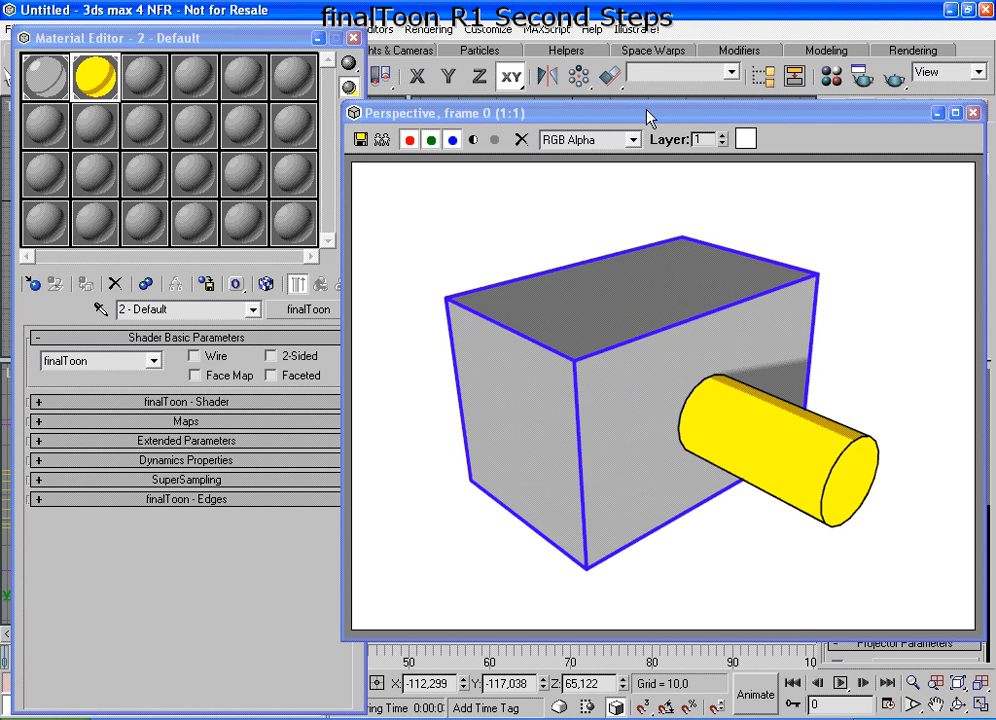
# Step: Close the rendered image and assign the standard 8 - Default material to the cylinder
pyautogui.click(98, 132)
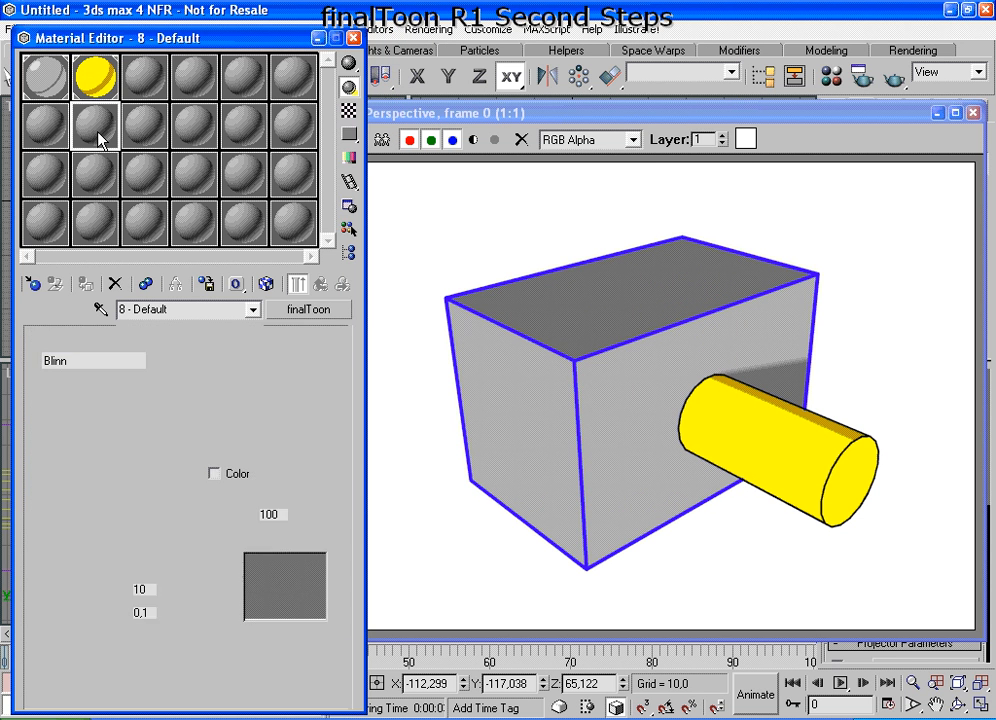
pyautogui.click(973, 114)
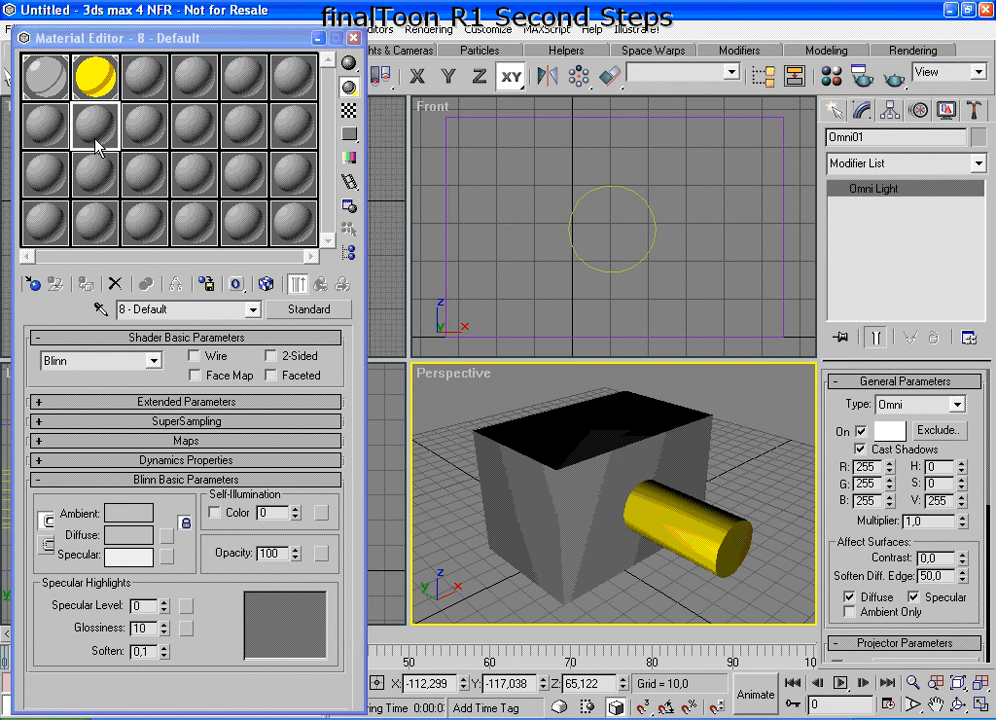
pyautogui.moveTo(97, 146); pyautogui.dragTo(705, 534)
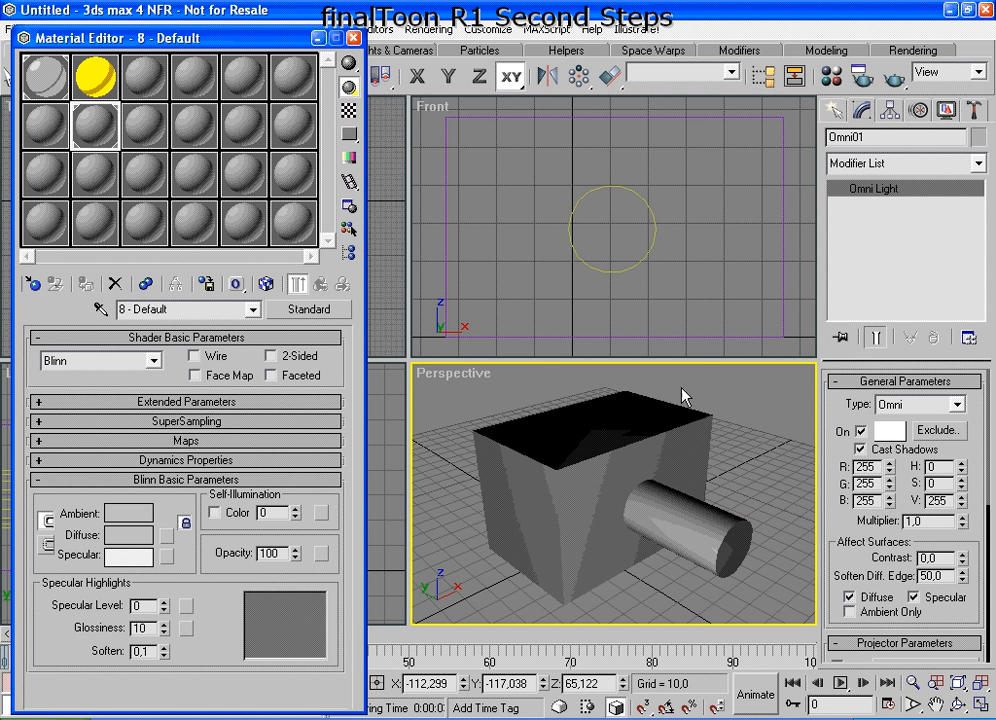
pyautogui.moveTo(635, 405)
pyautogui.mouseDown()
pyautogui.moveTo(752, 411)
pyautogui.moveTo(647, 416)
pyautogui.moveTo(670, 432)
pyautogui.moveTo(138, 160)
pyautogui.moveTo(40, 84)
pyautogui.moveTo(47, 88)
pyautogui.mouseUp()
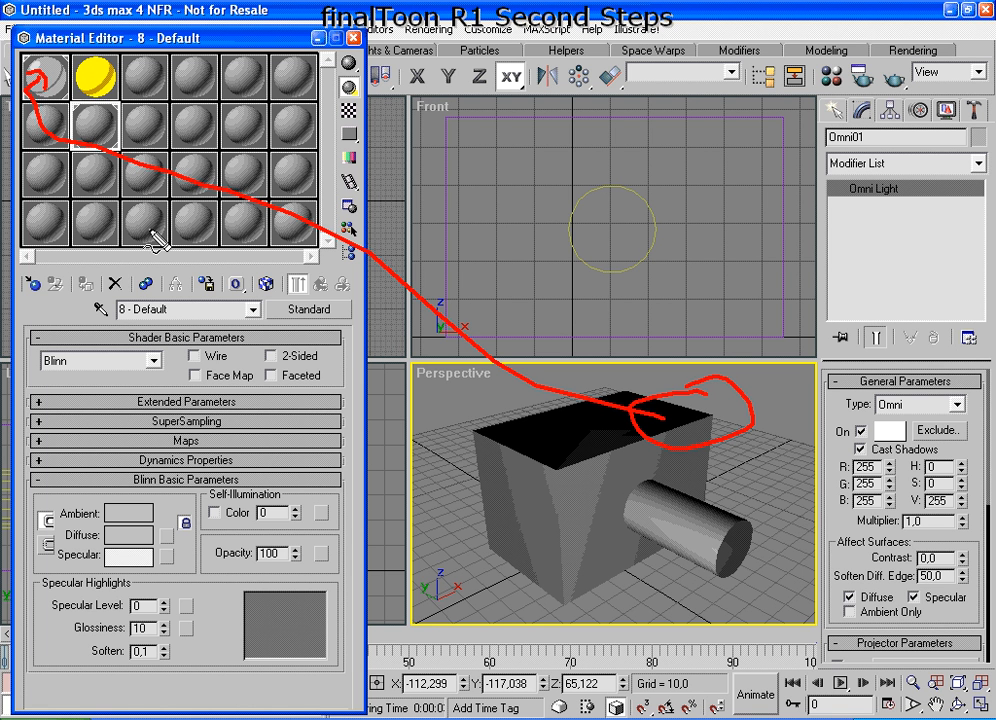
pyautogui.press('Escape')
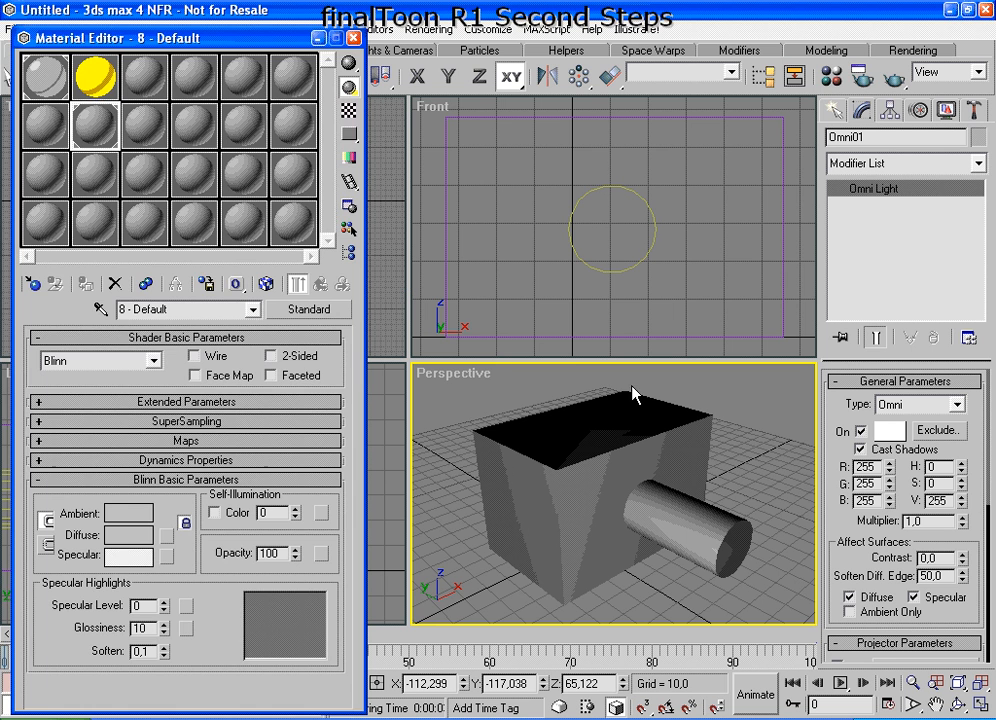
pyautogui.hotkey('ctrl', 'shift', 'd')
pyautogui.moveTo(712, 540)
pyautogui.mouseDown()
pyautogui.moveTo(228, 265)
pyautogui.moveTo(82, 121)
pyautogui.moveTo(68, 125)
pyautogui.moveTo(103, 131)
pyautogui.mouseUp()
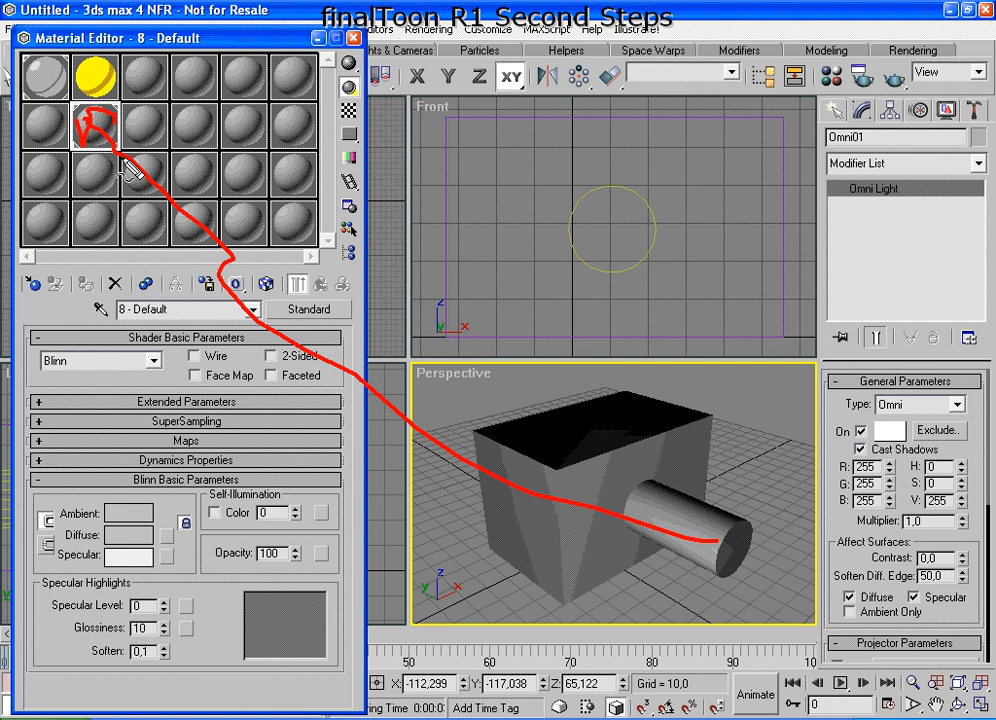
pyautogui.moveTo(322, 276)
pyautogui.mouseDown()
pyautogui.moveTo(348, 297)
pyautogui.moveTo(400, 295)
pyautogui.moveTo(255, 305)
pyautogui.mouseUp()
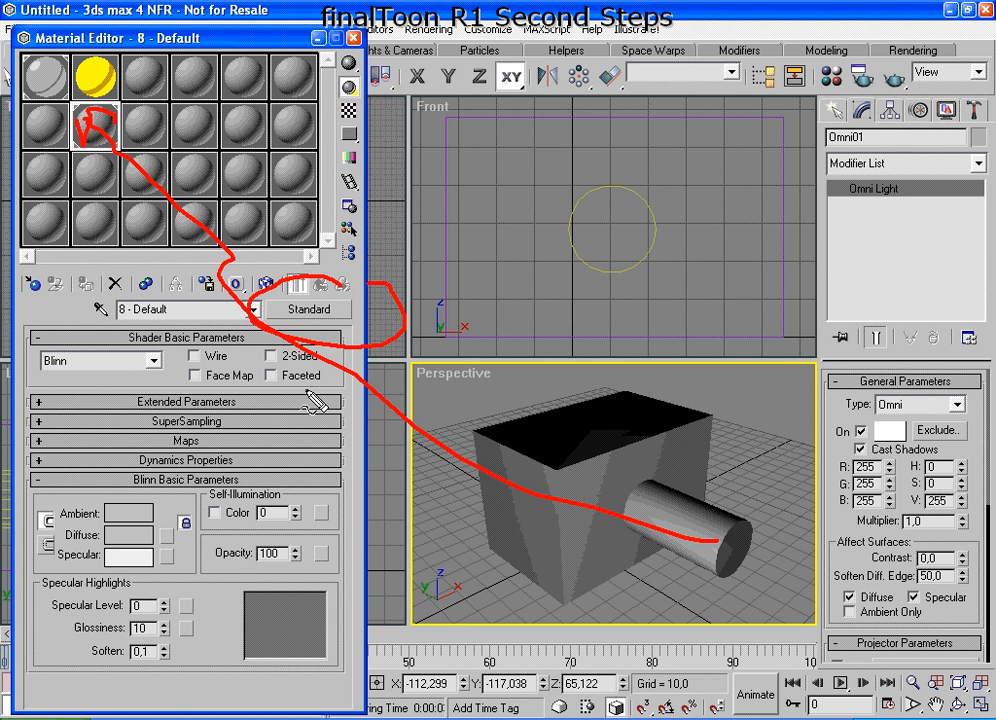
pyautogui.press('Escape')
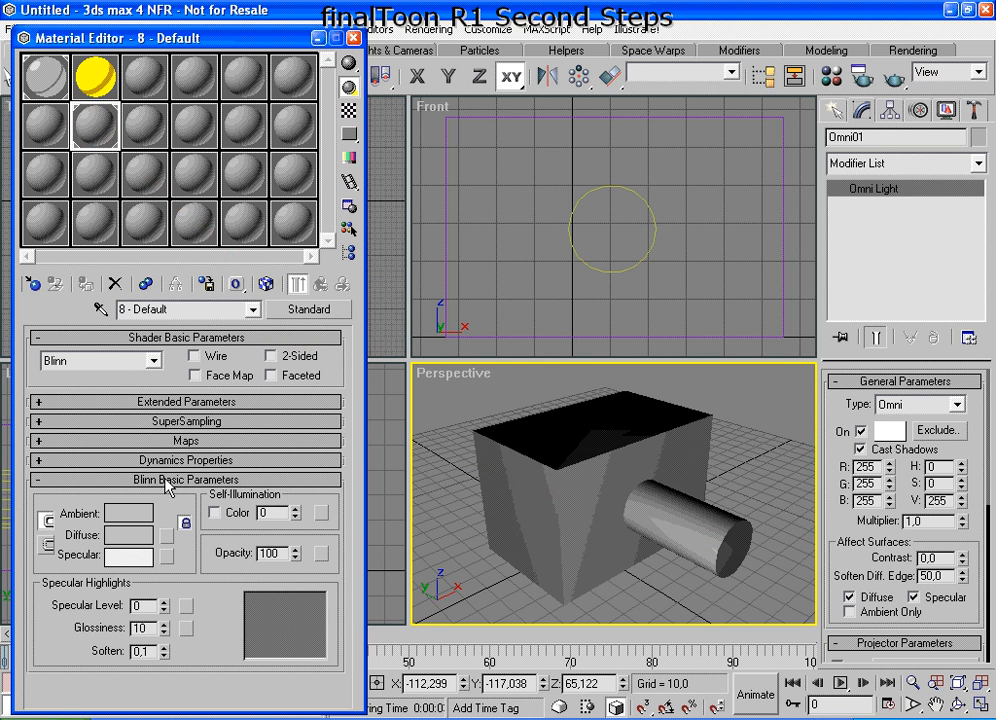
# Step: Collapse the Blinn basic parameters, and render the perspective view to check the default edges on the cylinder
pyautogui.click(165, 479)
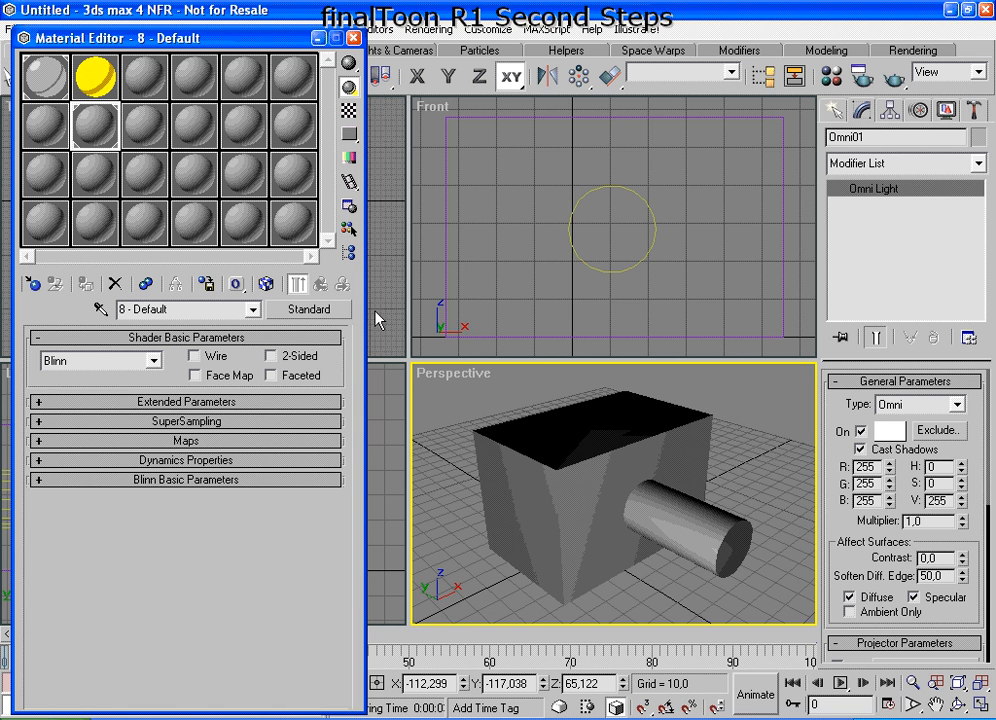
pyautogui.click(894, 77)
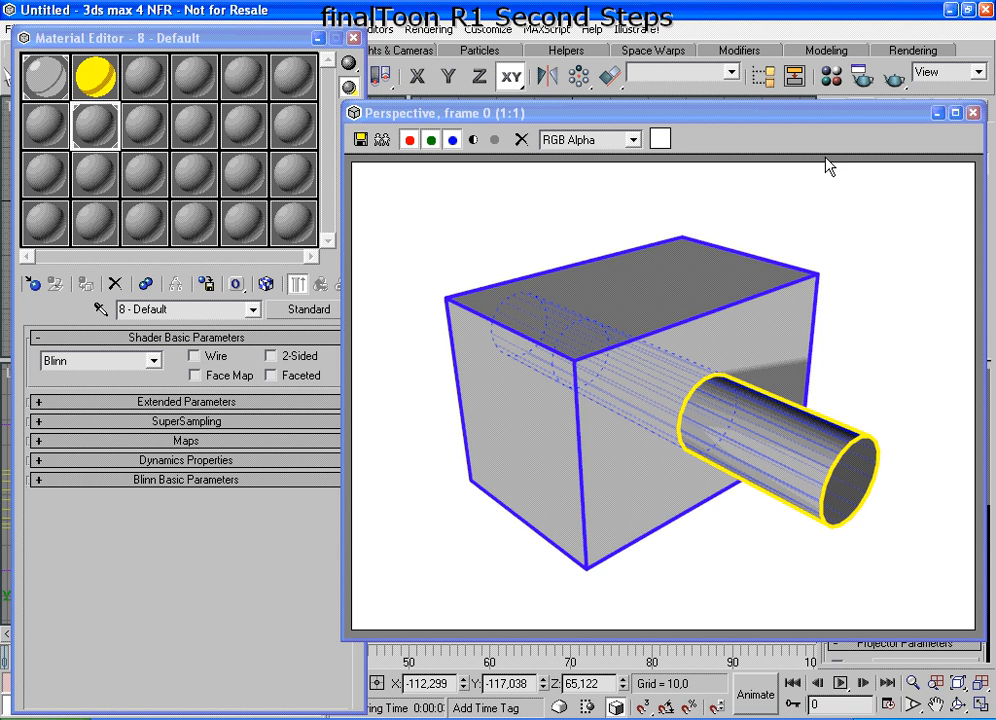
pyautogui.click(973, 113)
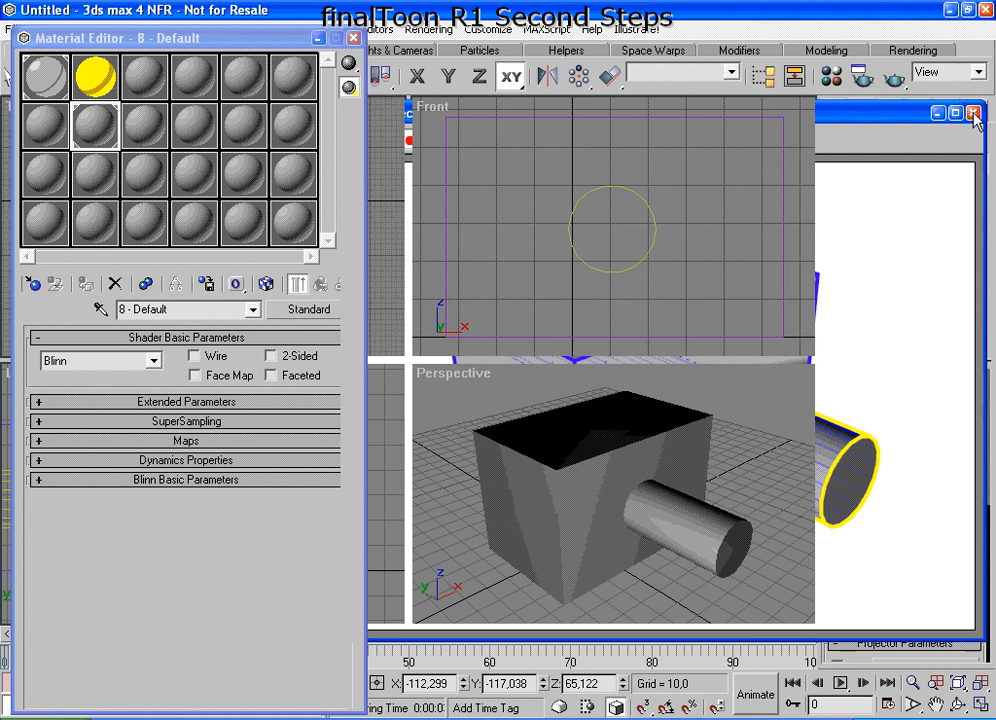
# Step: Change the line colour of the visible fold edges to orange in the finalToon effect's default edges, and close the Line Editor
pyautogui.click(440, 30)
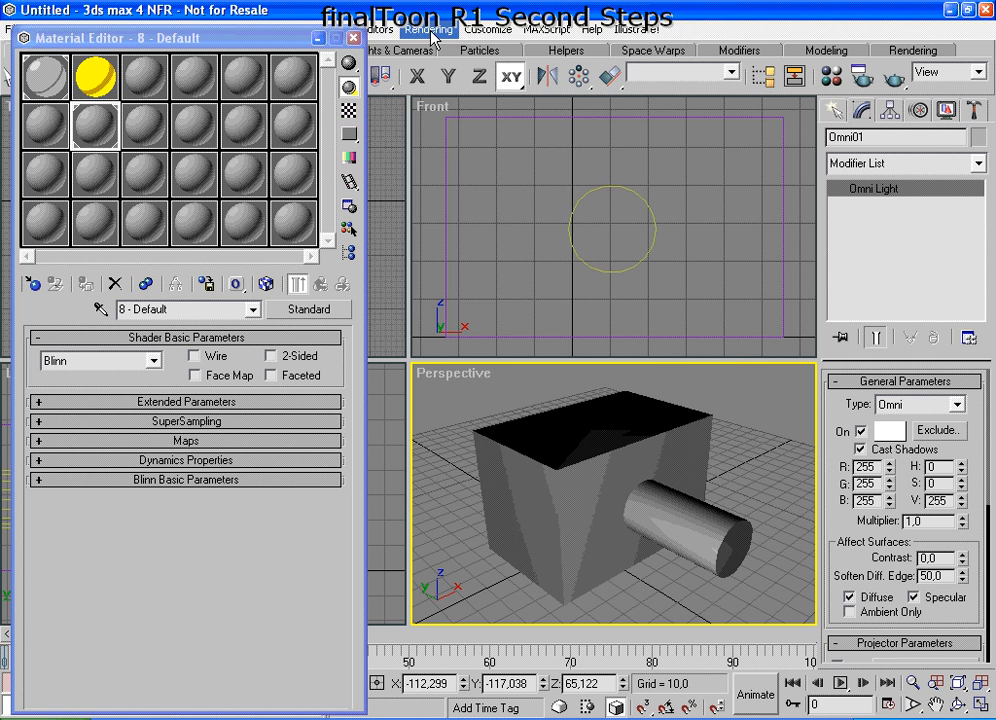
pyautogui.click(467, 202)
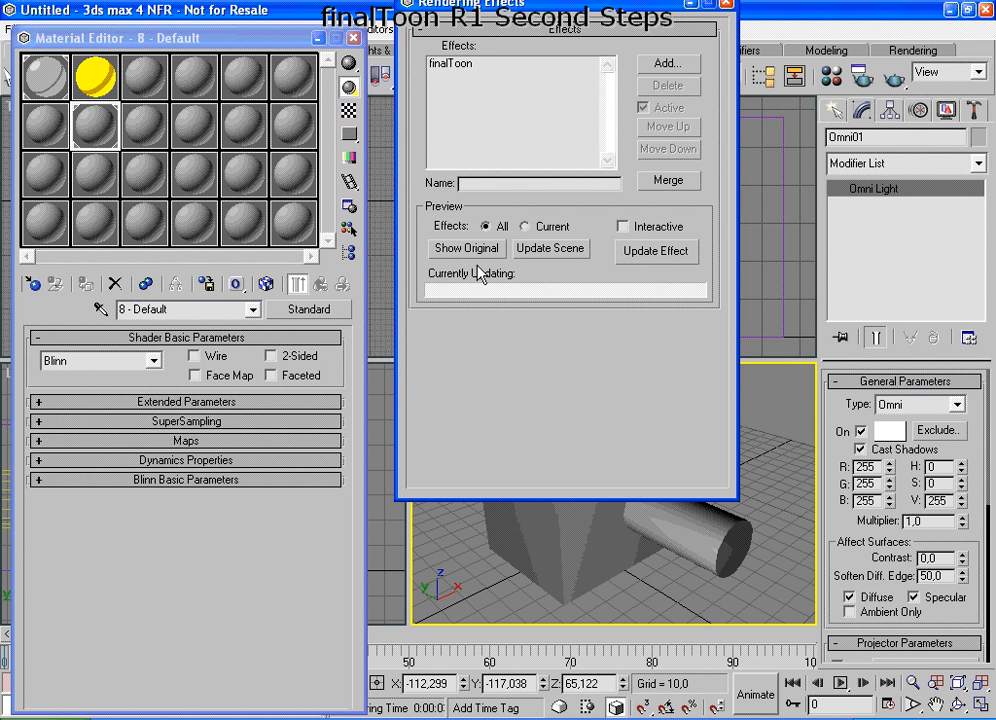
pyautogui.click(452, 63)
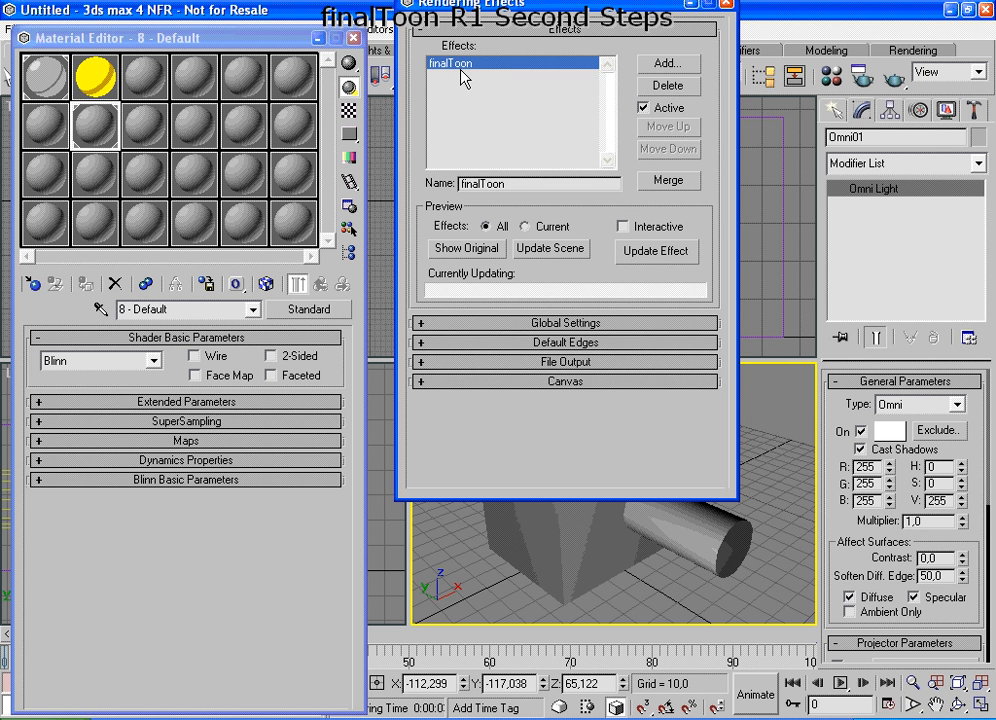
pyautogui.click(549, 342)
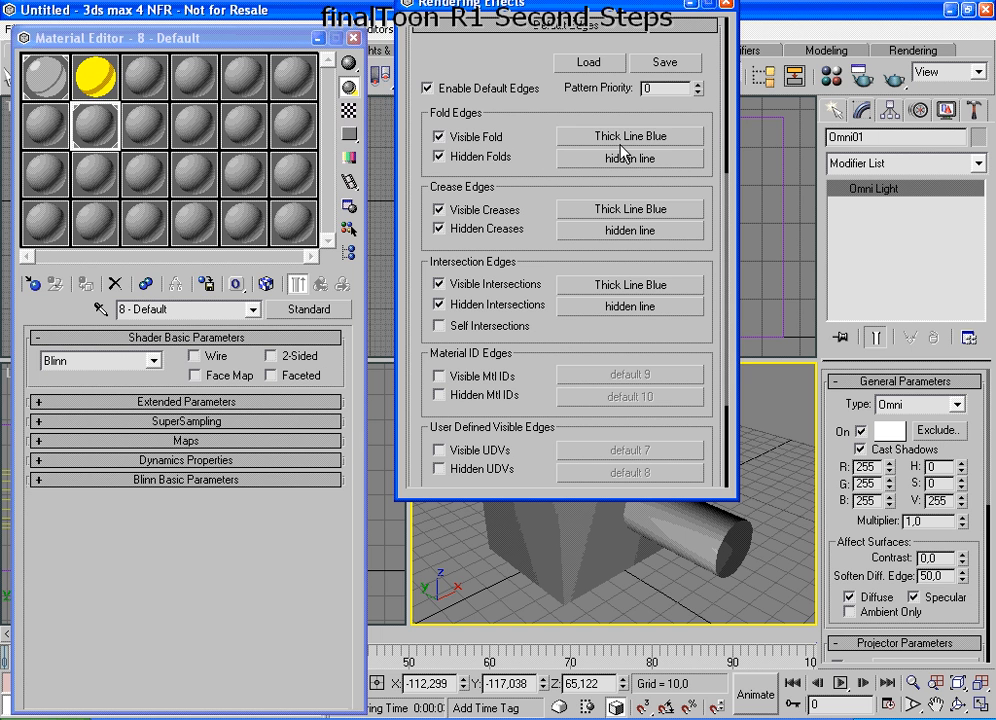
pyautogui.click(590, 140)
pyautogui.moveTo(200, 100); pyautogui.dragTo(552, 187)
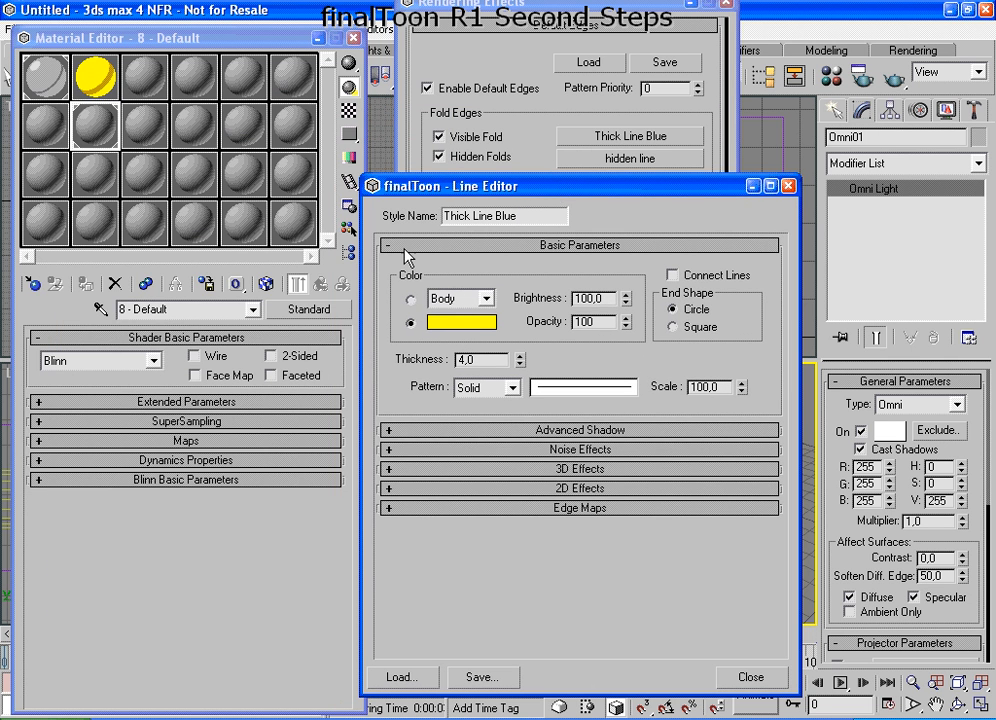
pyautogui.click(461, 322)
pyautogui.click(492, 120)
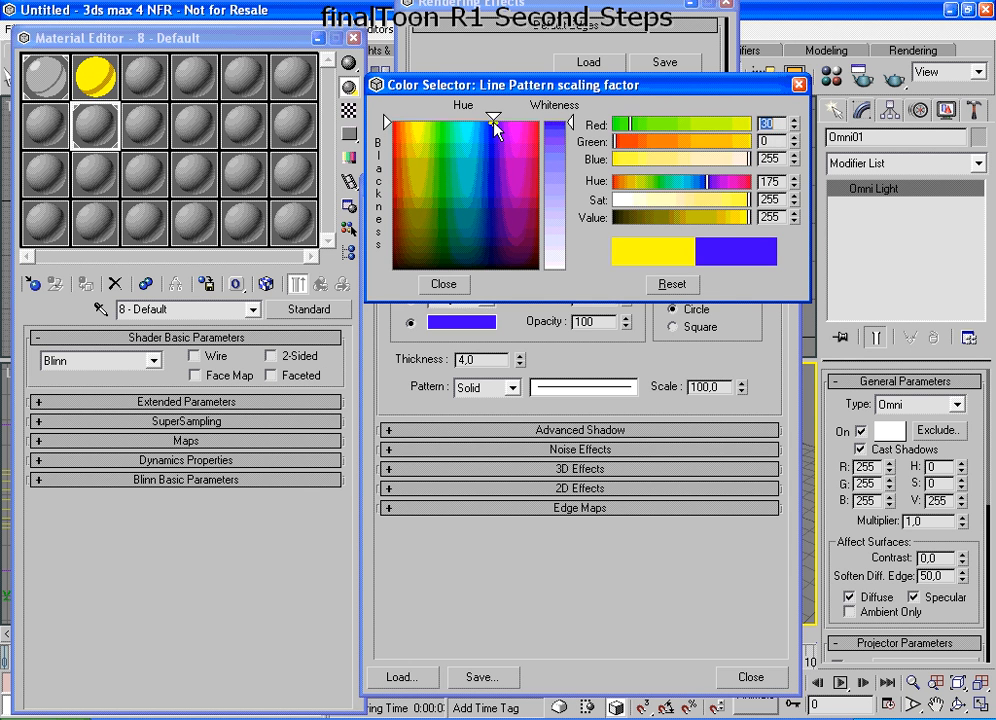
pyautogui.moveTo(409, 133); pyautogui.dragTo(401, 137)
pyautogui.click(443, 284)
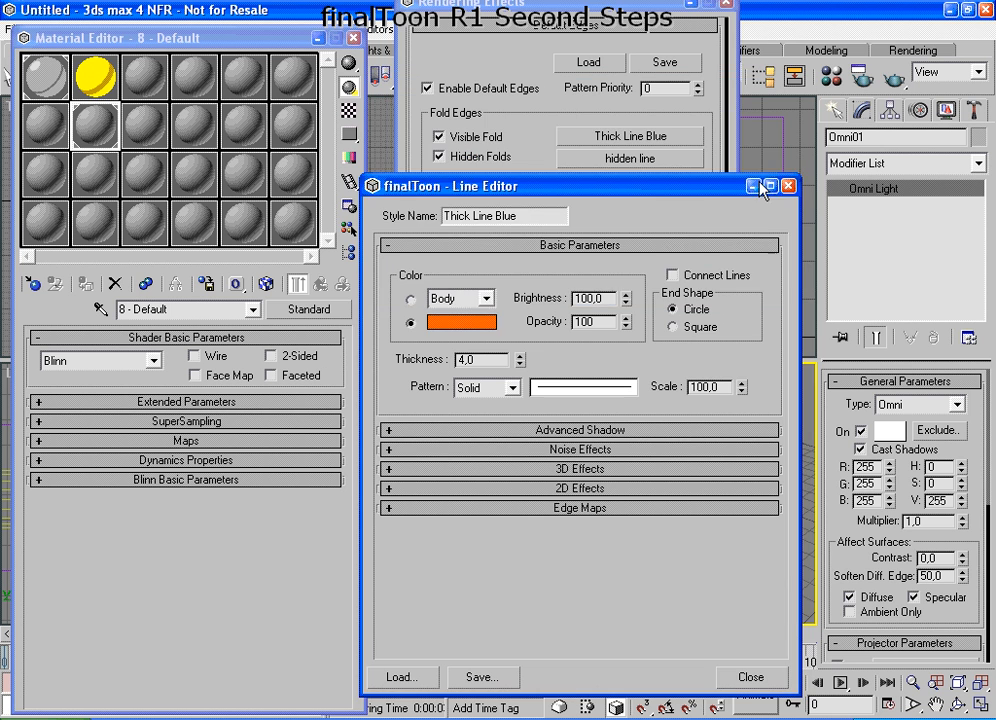
pyautogui.click(753, 677)
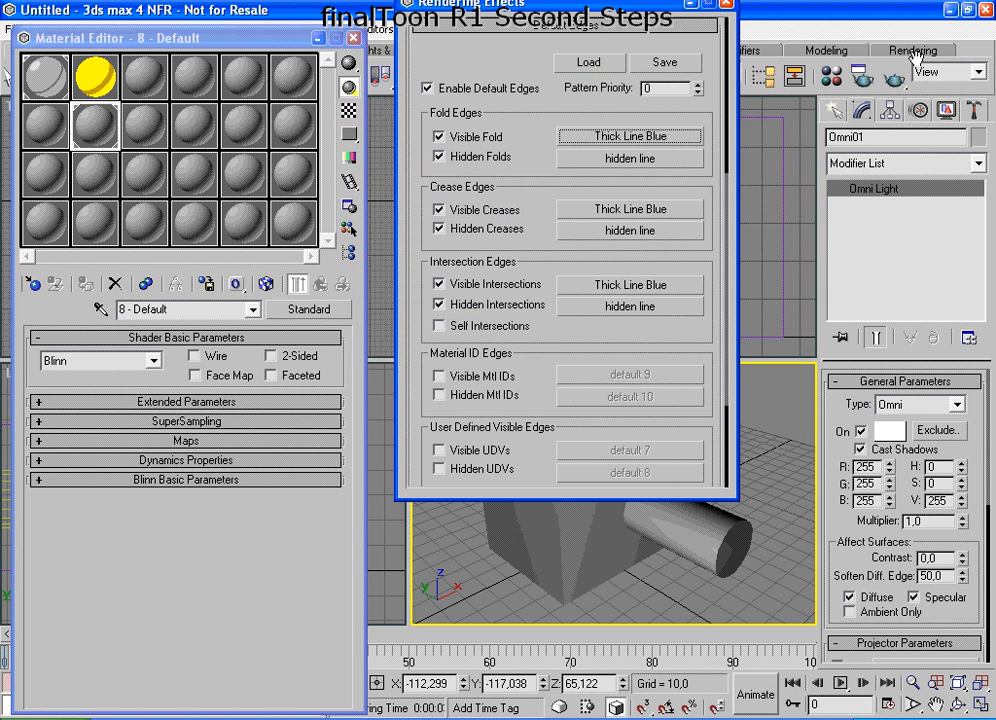
# Step: Render the perspective view to check the fold line colour, and close the rendered image and the Rendering Effects window
pyautogui.click(893, 78)
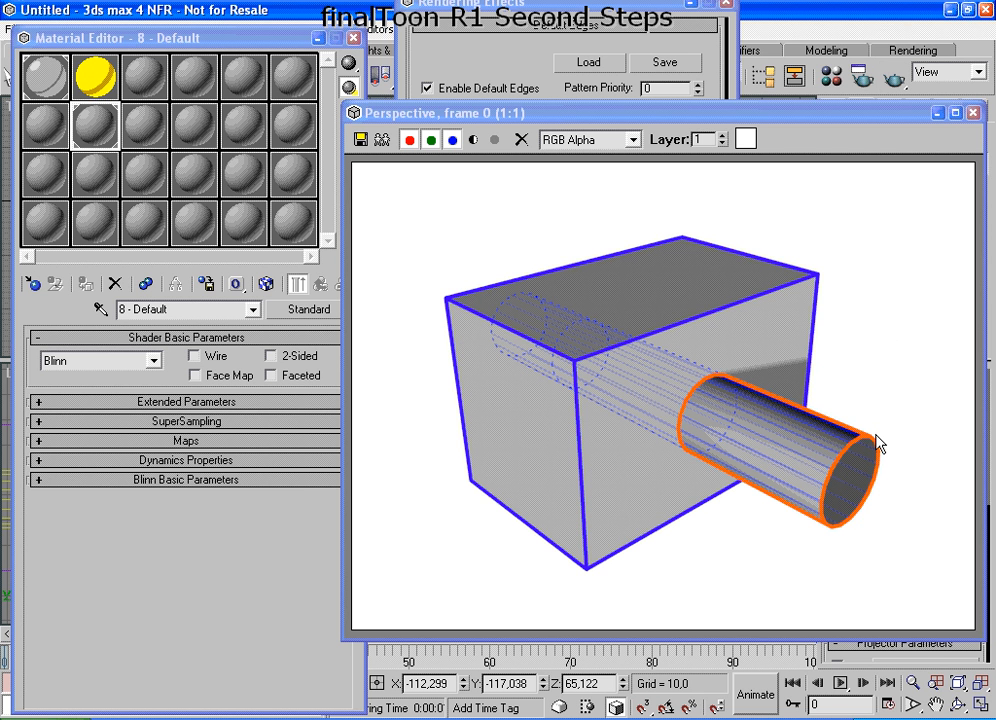
pyautogui.click(972, 113)
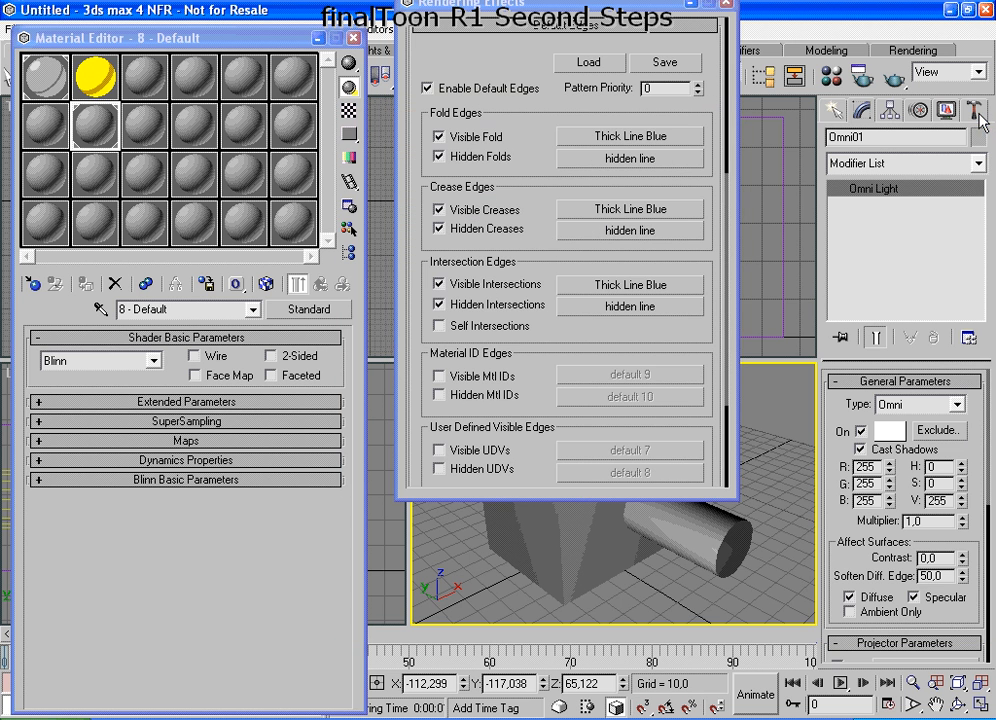
pyautogui.click(725, 3)
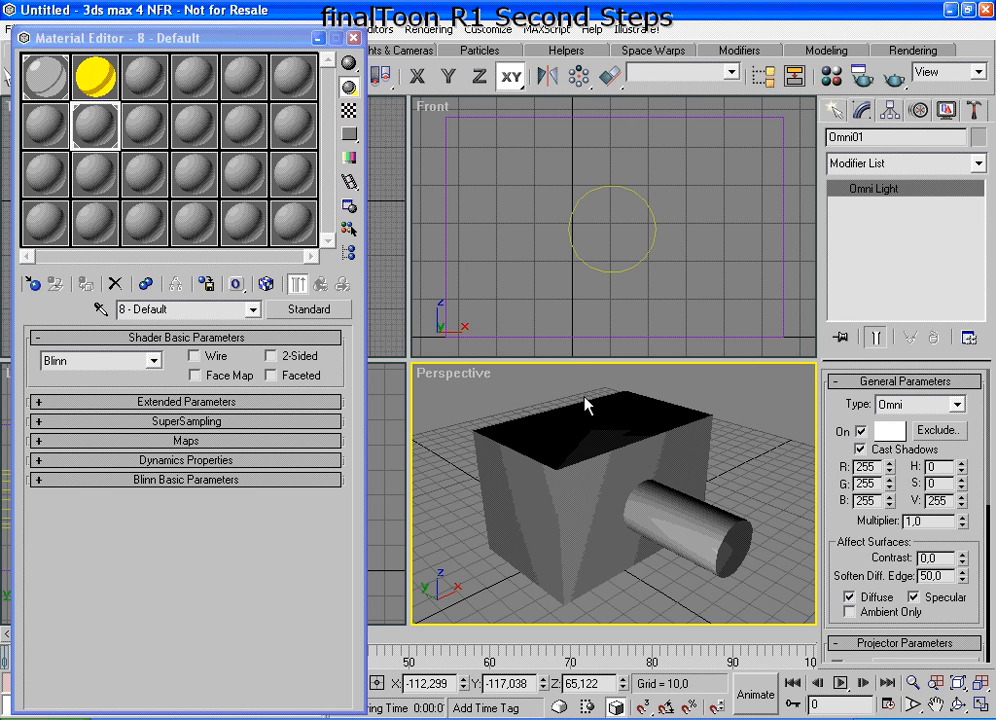
# Step: Change the 8 - Default material's type from Standard to finalToon
pyautogui.click(316, 312)
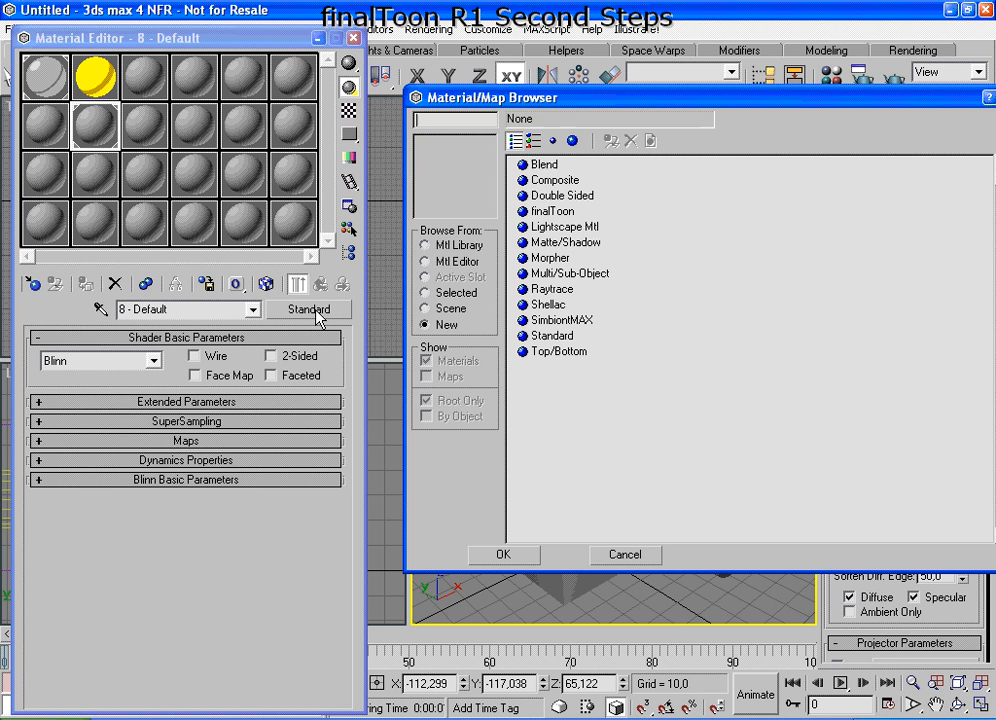
pyautogui.doubleClick(553, 211)
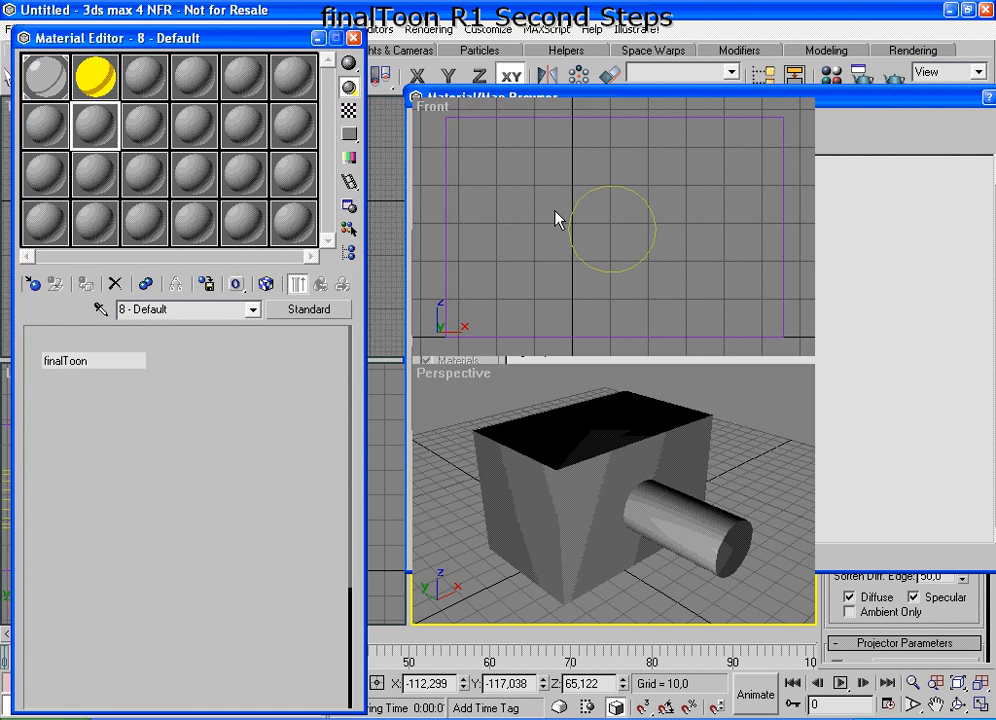
pyautogui.click(190, 401)
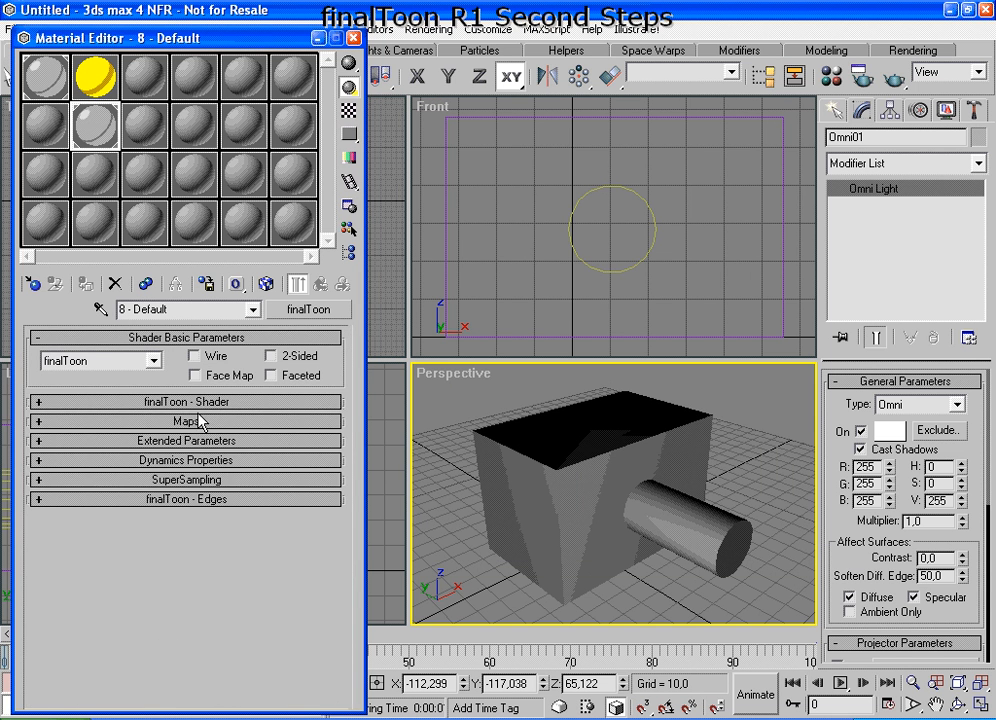
# Step: Switch the material's finalToon edges to local settings and turn off visible folds, visible creases and visible intersections
pyautogui.click(200, 498)
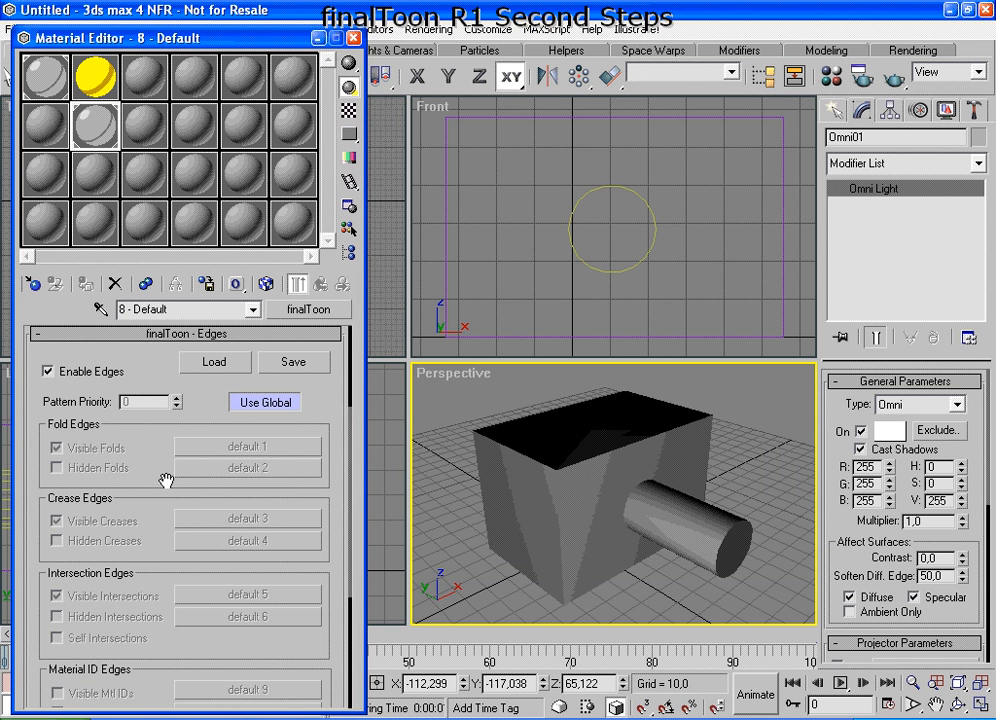
pyautogui.moveTo(164, 478)
pyautogui.mouseDown()
pyautogui.moveTo(163, 447)
pyautogui.moveTo(161, 477)
pyautogui.mouseUp()
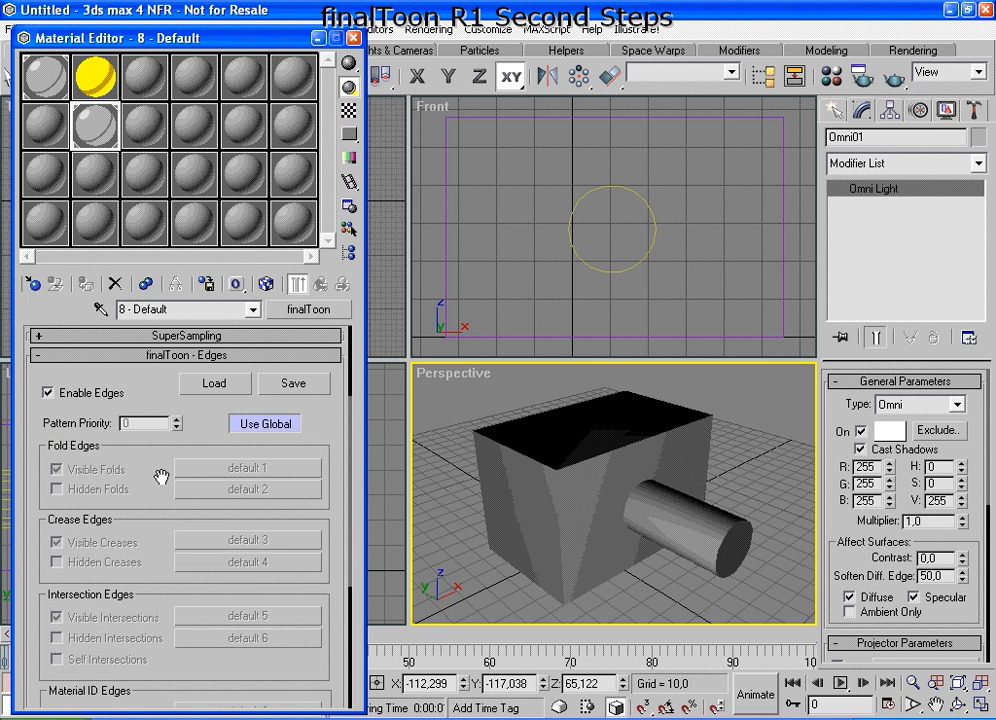
pyautogui.click(274, 430)
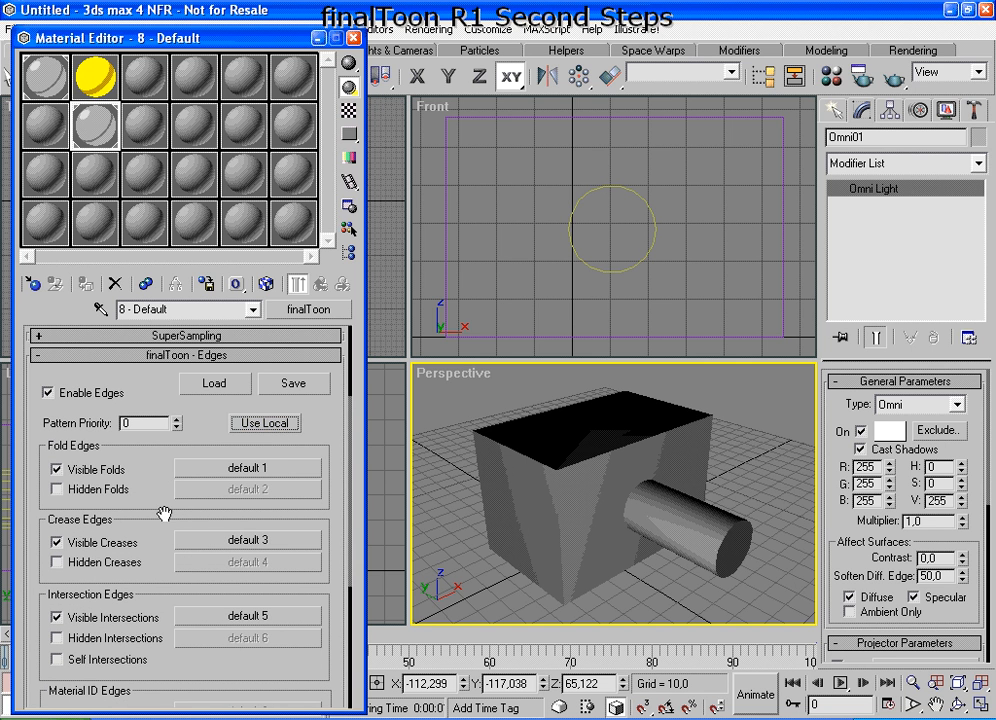
pyautogui.click(57, 469)
pyautogui.click(72, 542)
pyautogui.click(60, 618)
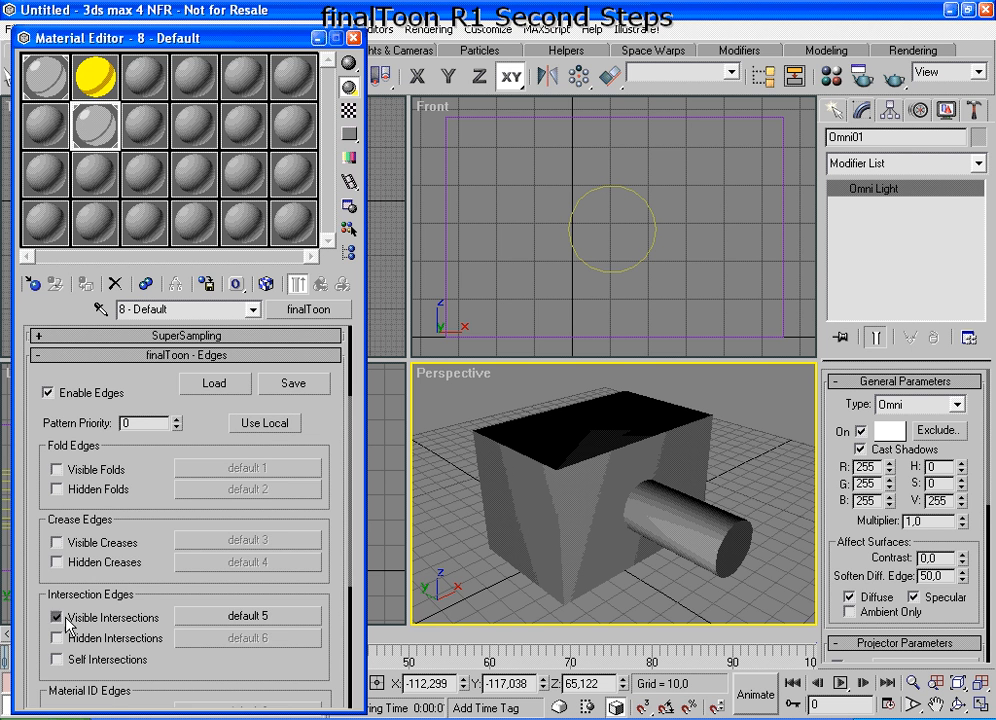
# Step: Disable edges entirely for the 8 - Default finalToon material, and render the perspective view
pyautogui.moveTo(166, 571); pyautogui.dragTo(159, 543)
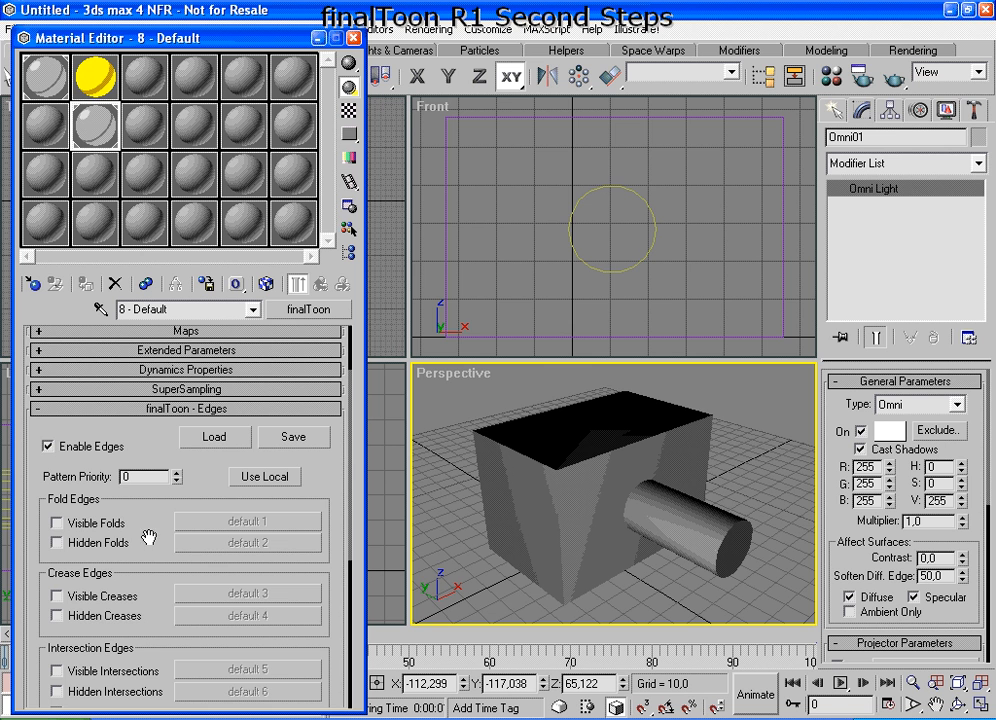
pyautogui.click(48, 447)
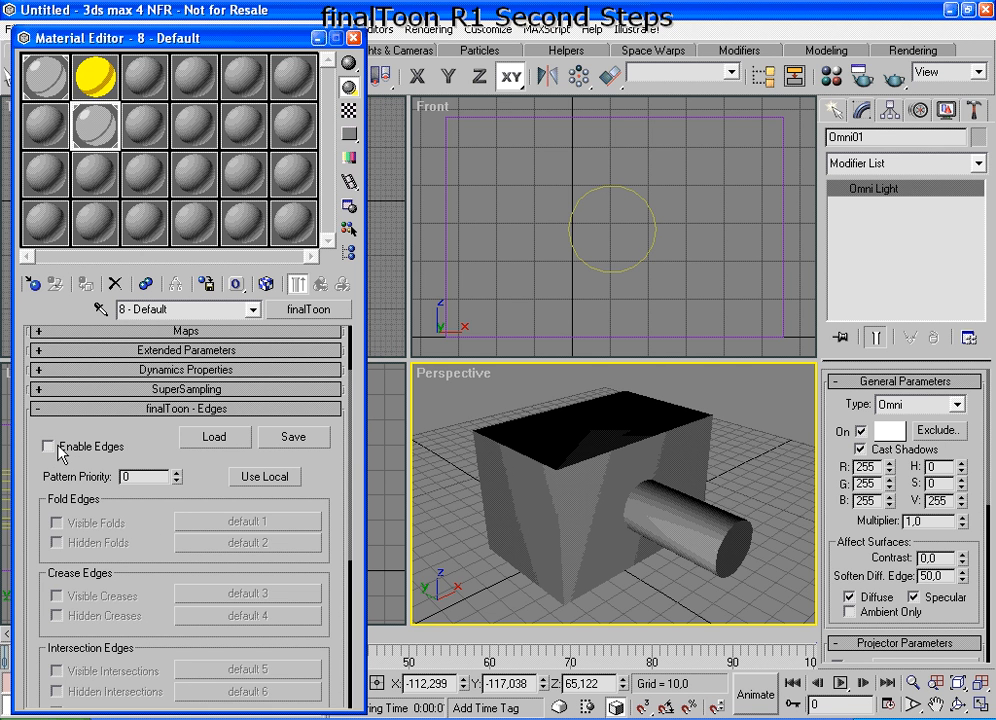
pyautogui.hotkey('ctrl', 'shift', 'd')
pyautogui.moveTo(97, 428)
pyautogui.mouseDown()
pyautogui.moveTo(58, 425)
pyautogui.moveTo(56, 465)
pyautogui.moveTo(72, 455)
pyautogui.mouseUp()
pyautogui.click(893, 77)
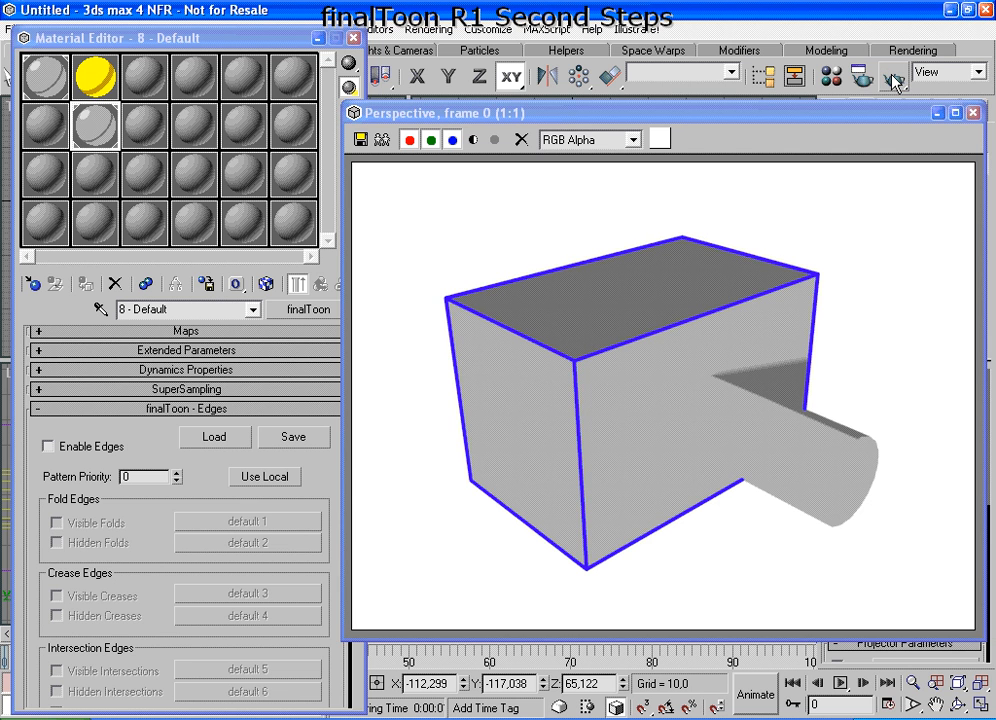
# Step: Review the Enable Default Edges setting of the finalToon rendering effect, and close the Rendering Effects window
pyautogui.click(436, 34)
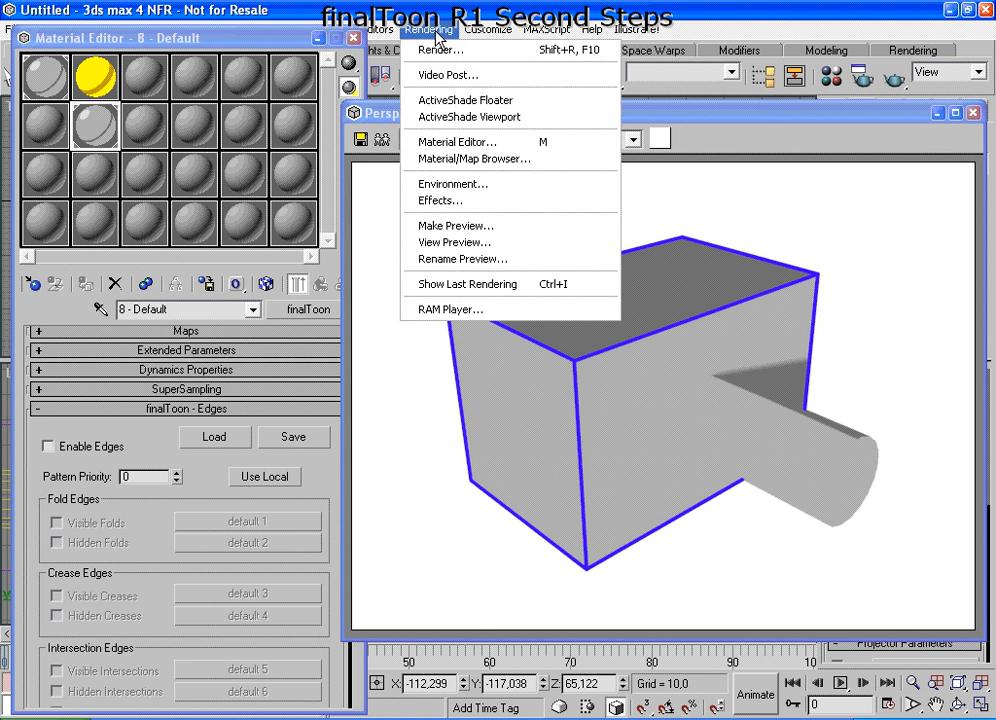
pyautogui.click(452, 200)
pyautogui.click(478, 63)
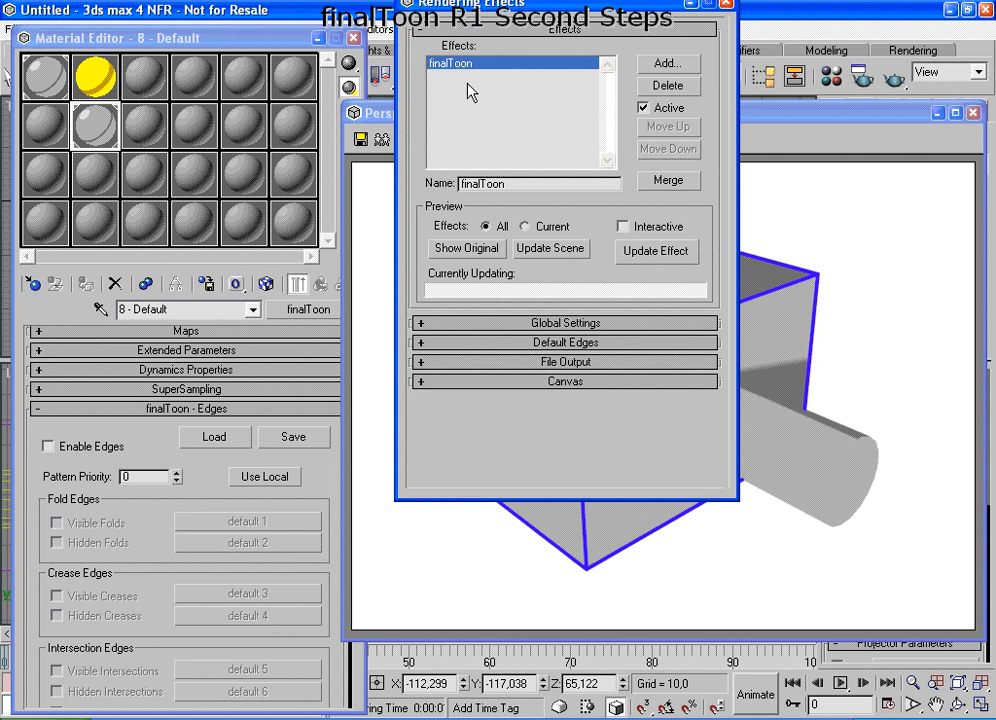
pyautogui.click(502, 342)
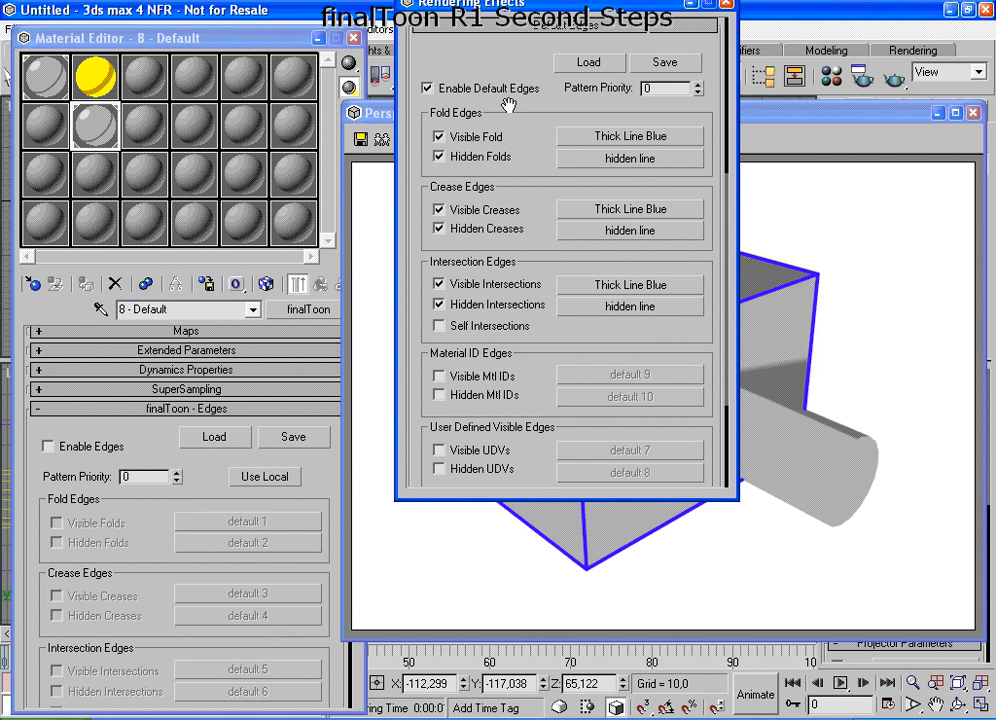
pyautogui.moveTo(545, 66)
pyautogui.mouseDown()
pyautogui.moveTo(470, 57)
pyautogui.moveTo(515, 118)
pyautogui.moveTo(544, 70)
pyautogui.mouseUp()
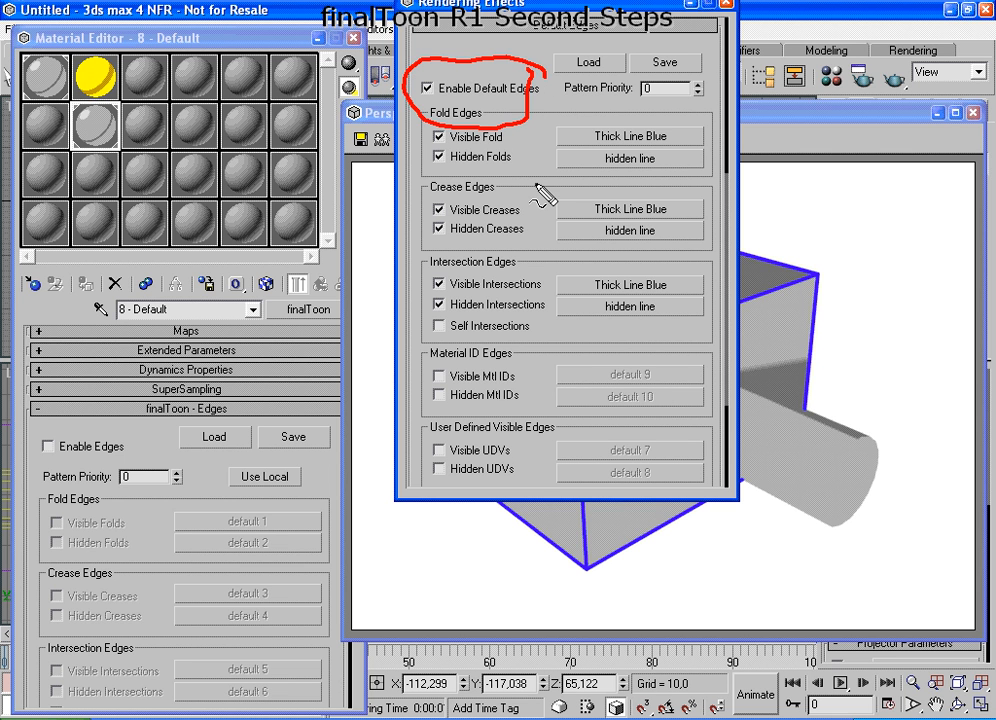
pyautogui.press('Escape')
pyautogui.click(726, 4)
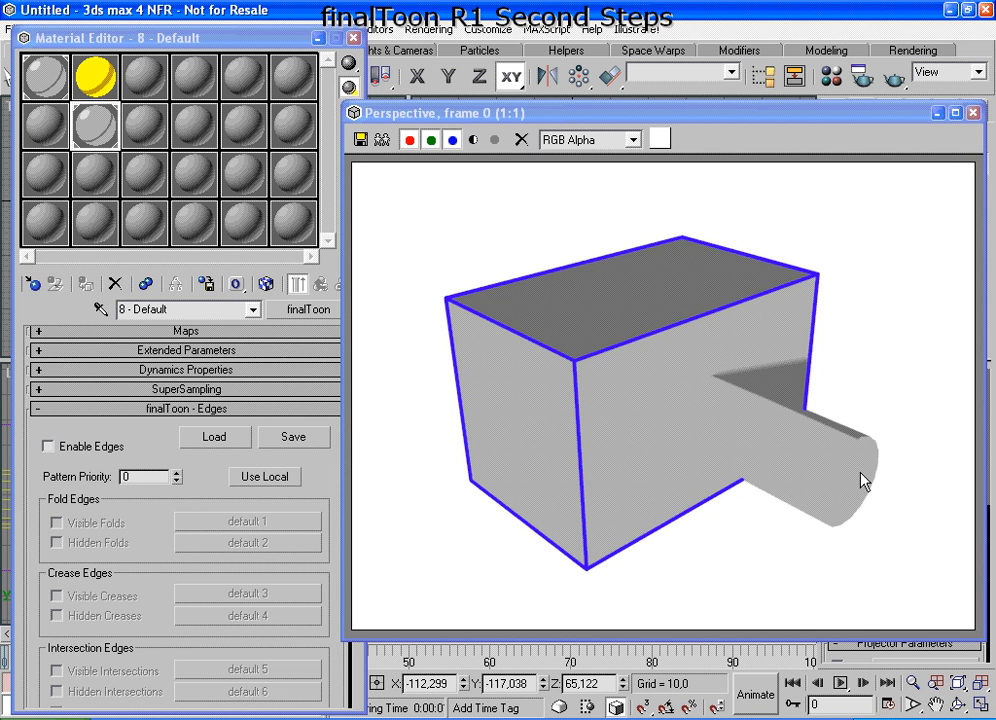
# Step: Collapse the material's finalToon edge settings, and close the rendered image and the Material Editor
pyautogui.click(143, 410)
pyautogui.click(974, 114)
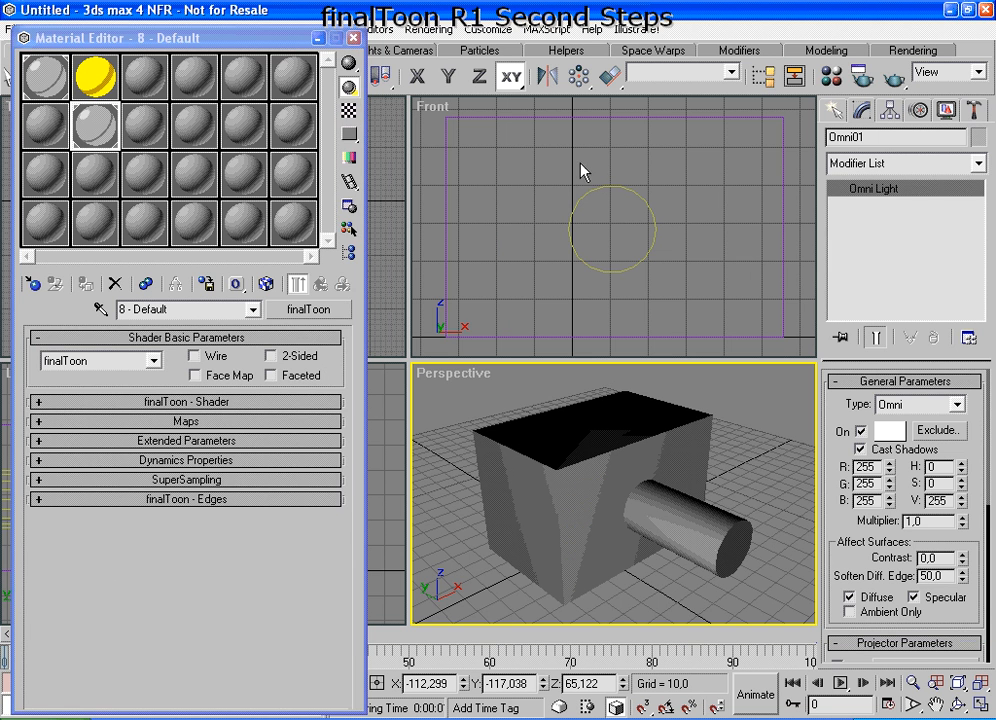
pyautogui.click(354, 39)
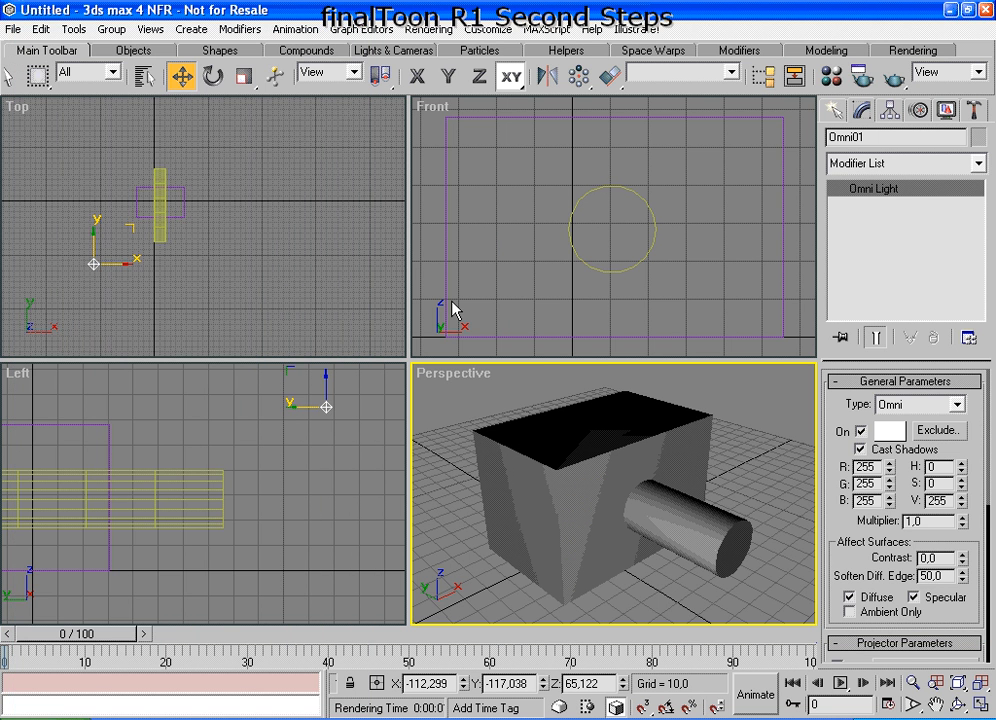